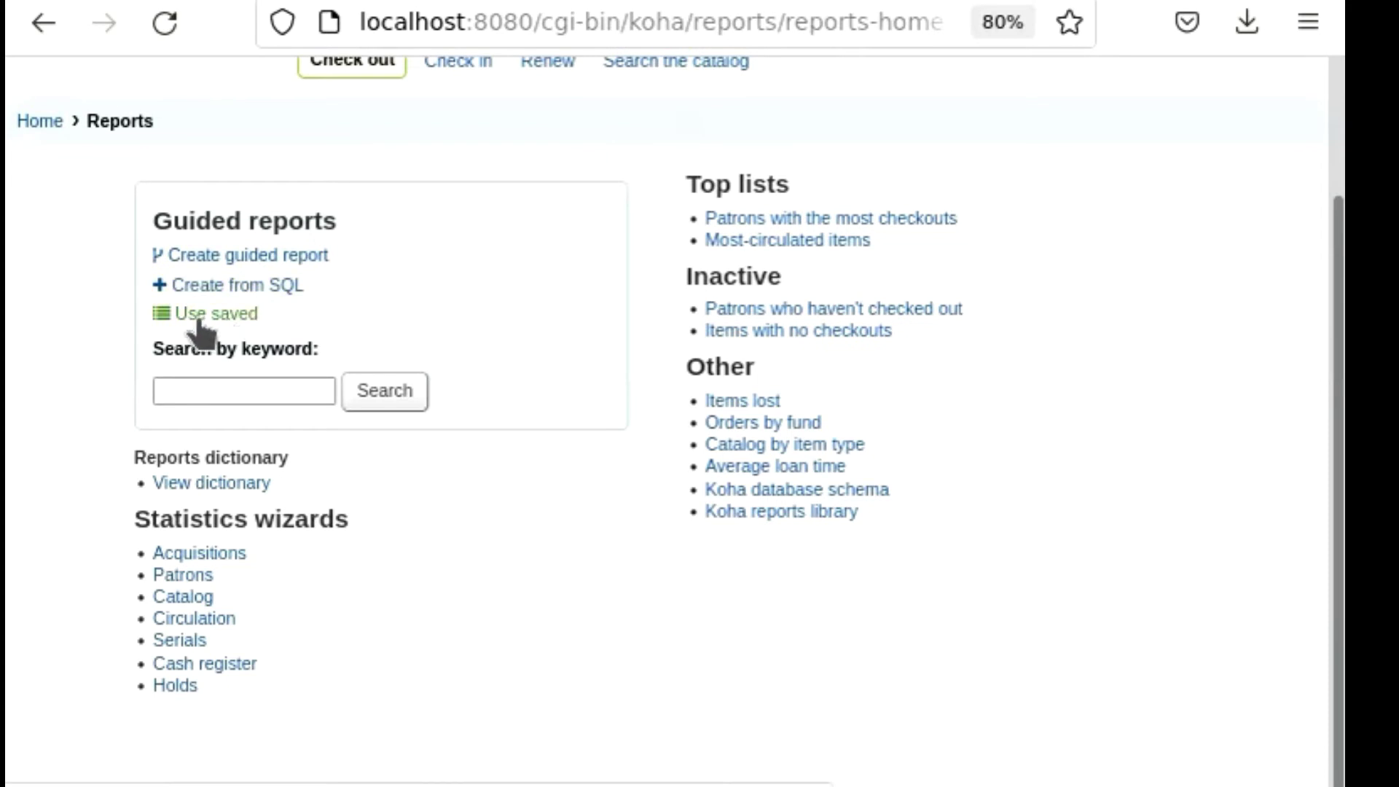
Start a new guided report on the Catalog module, make it public, and proceed to the report type.
{"action": "key", "text": "alt+Left"}
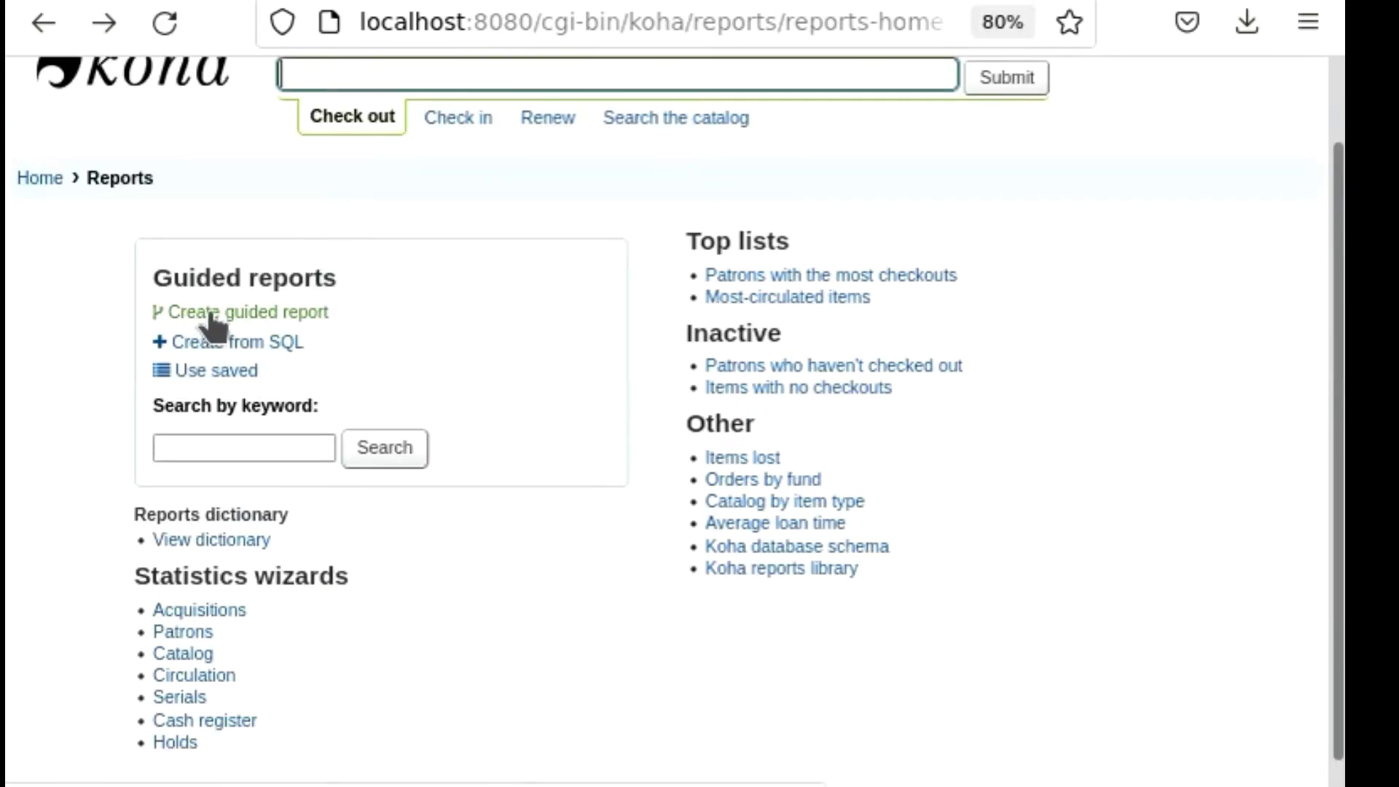
{"action": "left_click", "coordinate": [209, 315]}
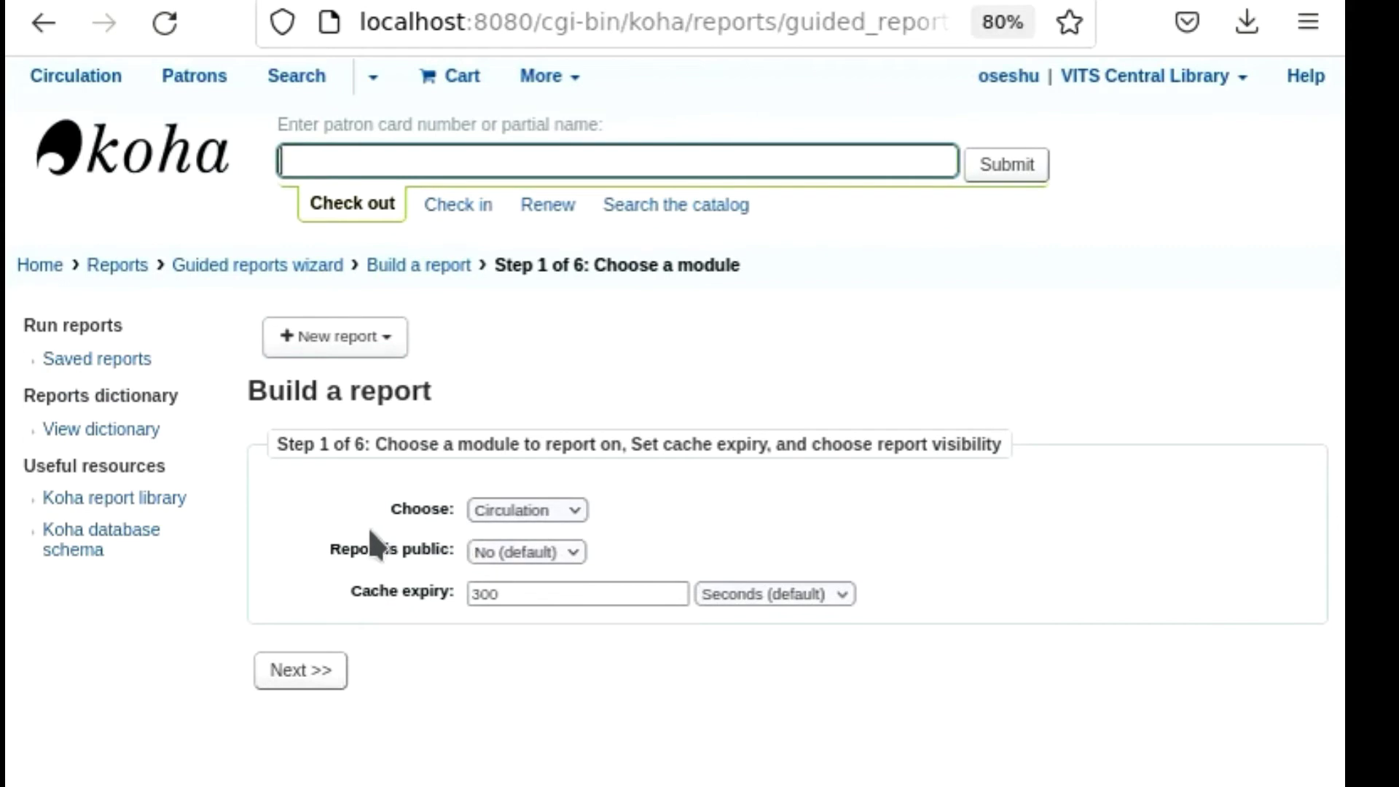
{"action": "left_click", "coordinate": [571, 513]}
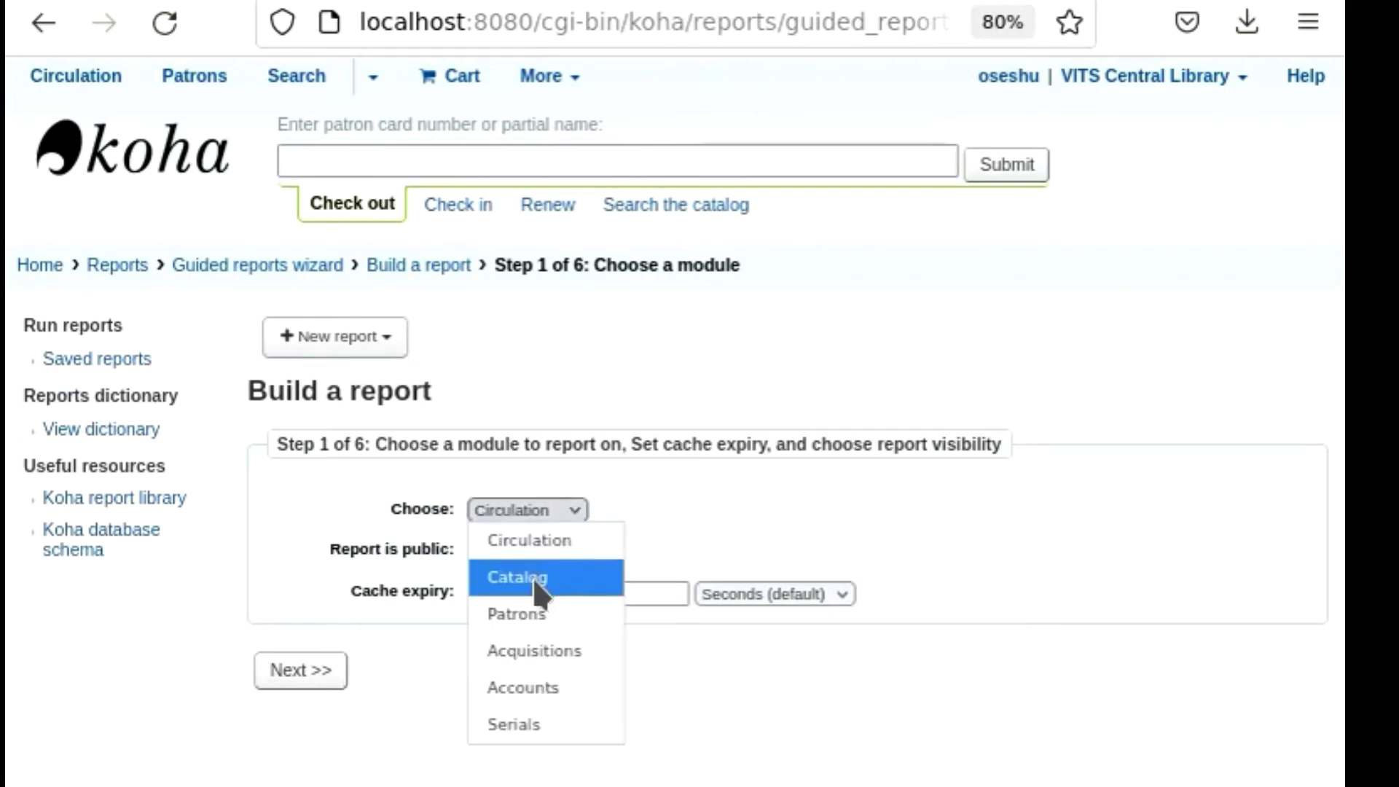
{"action": "left_click", "coordinate": [532, 577]}
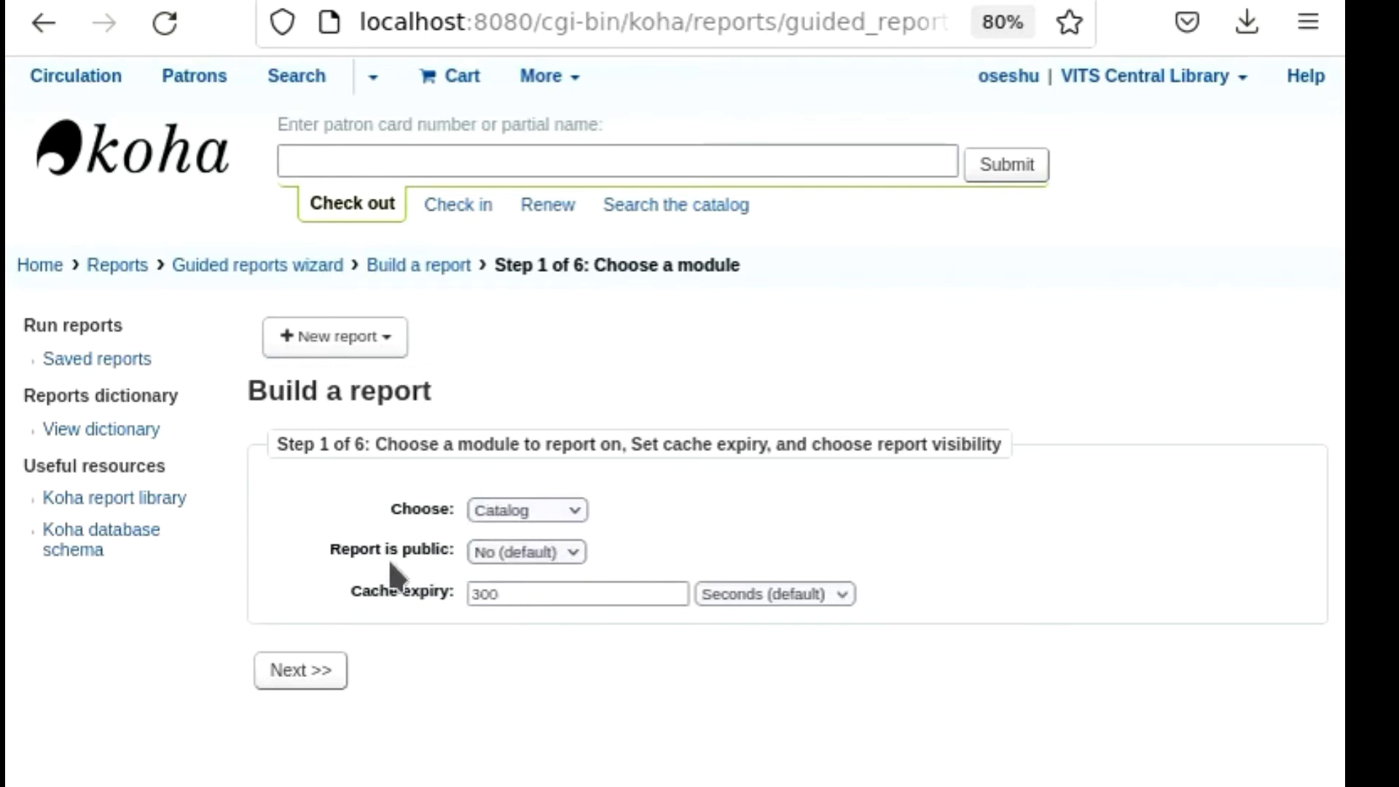
{"action": "left_click", "coordinate": [581, 552]}
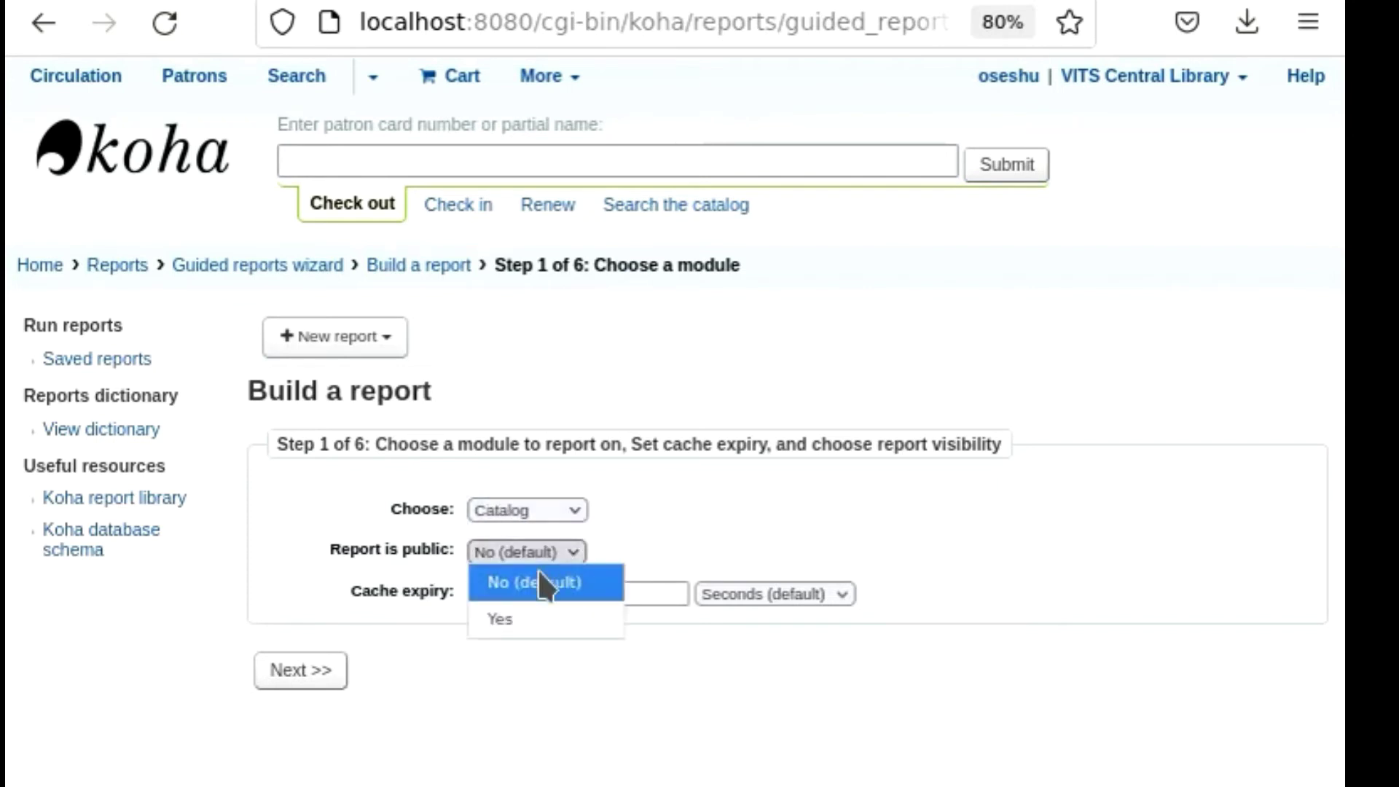
{"action": "left_click", "coordinate": [518, 621]}
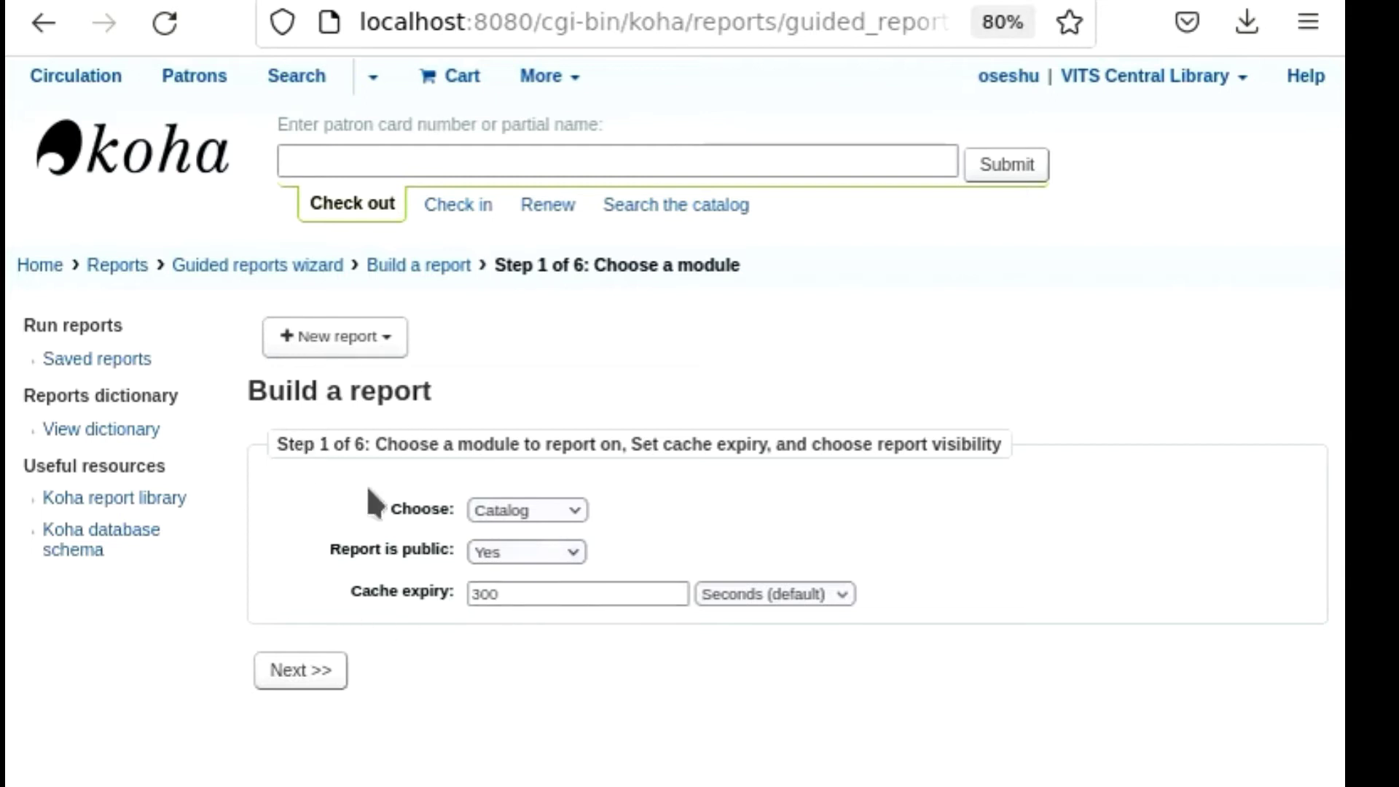
{"action": "left_click", "coordinate": [301, 668]}
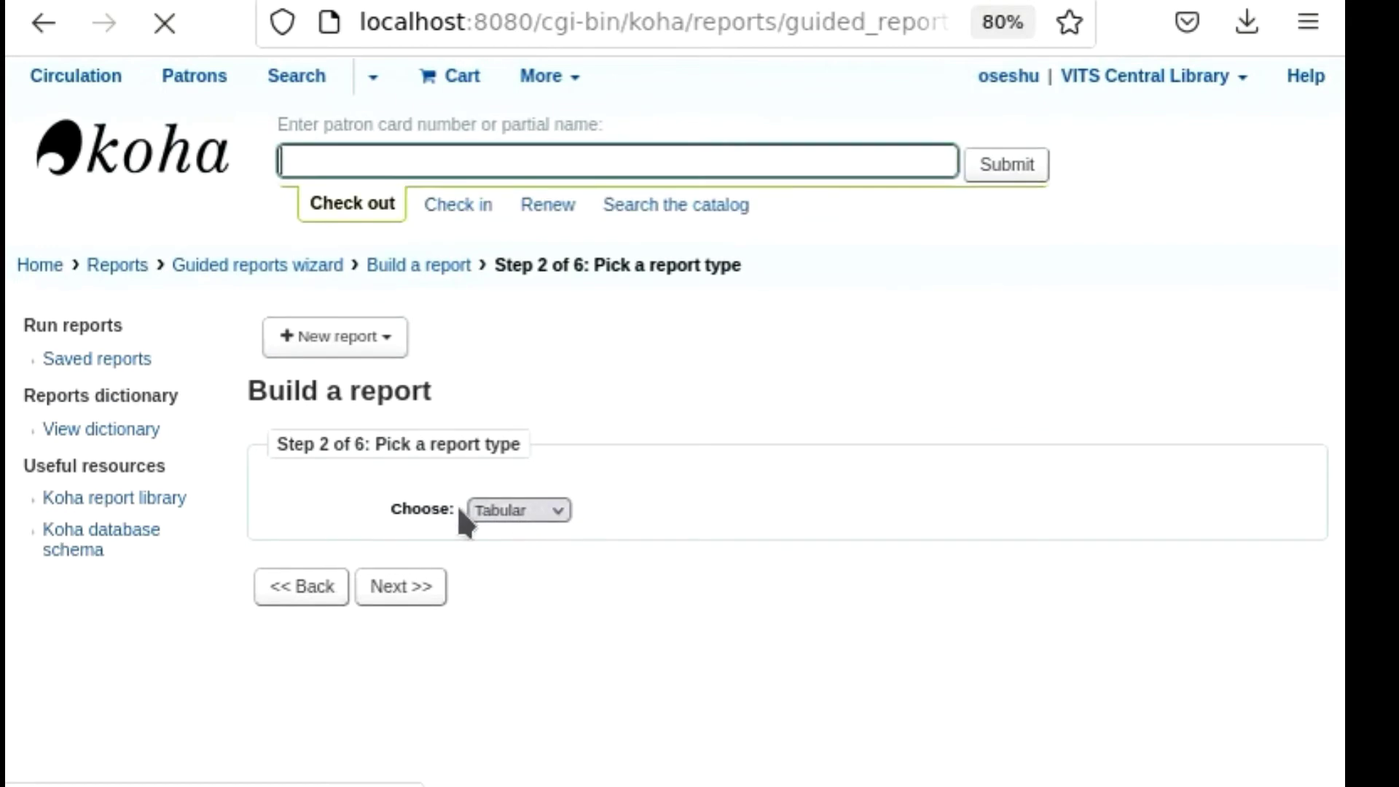
Keep Tabular as the report type and proceed to the selection of display columns.
{"action": "left_click", "coordinate": [558, 507]}
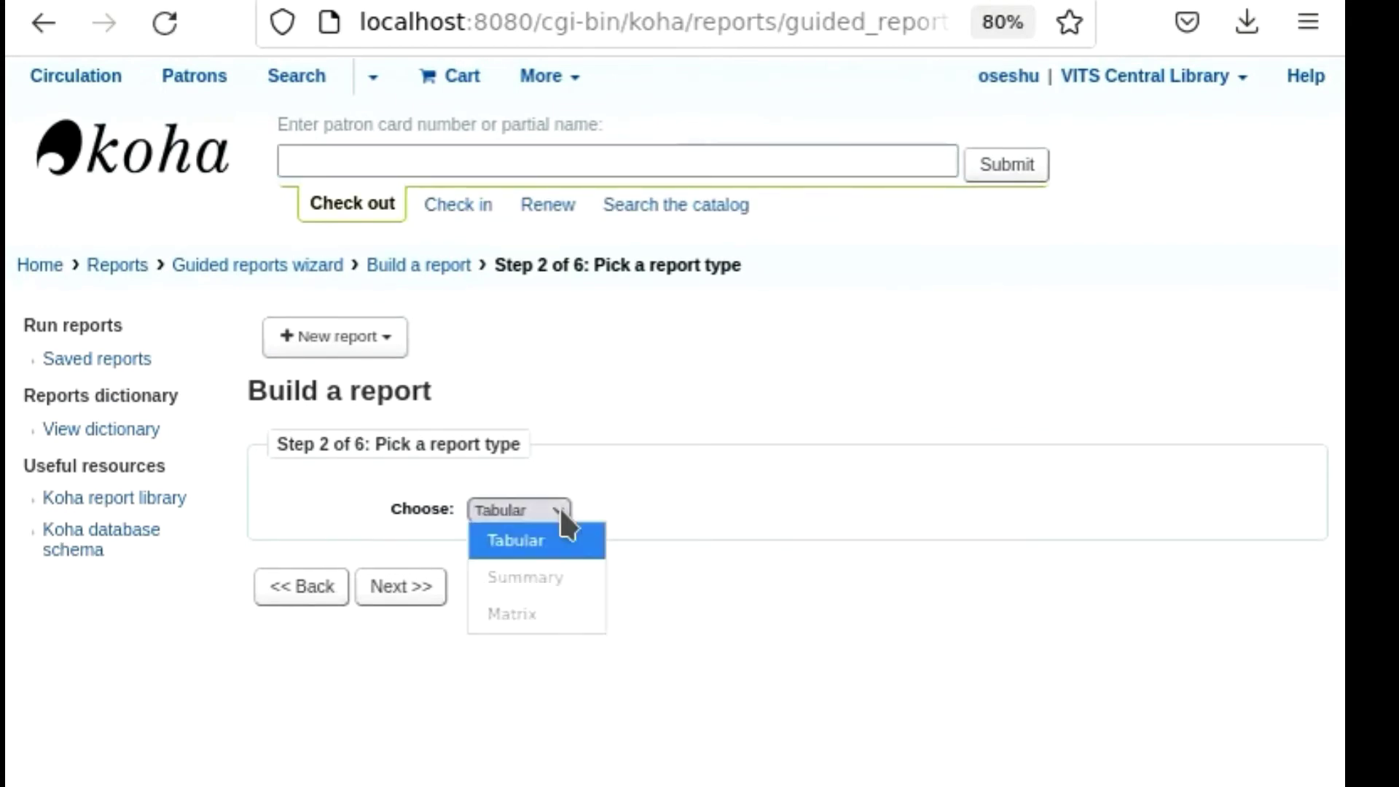
{"action": "left_click", "coordinate": [548, 509]}
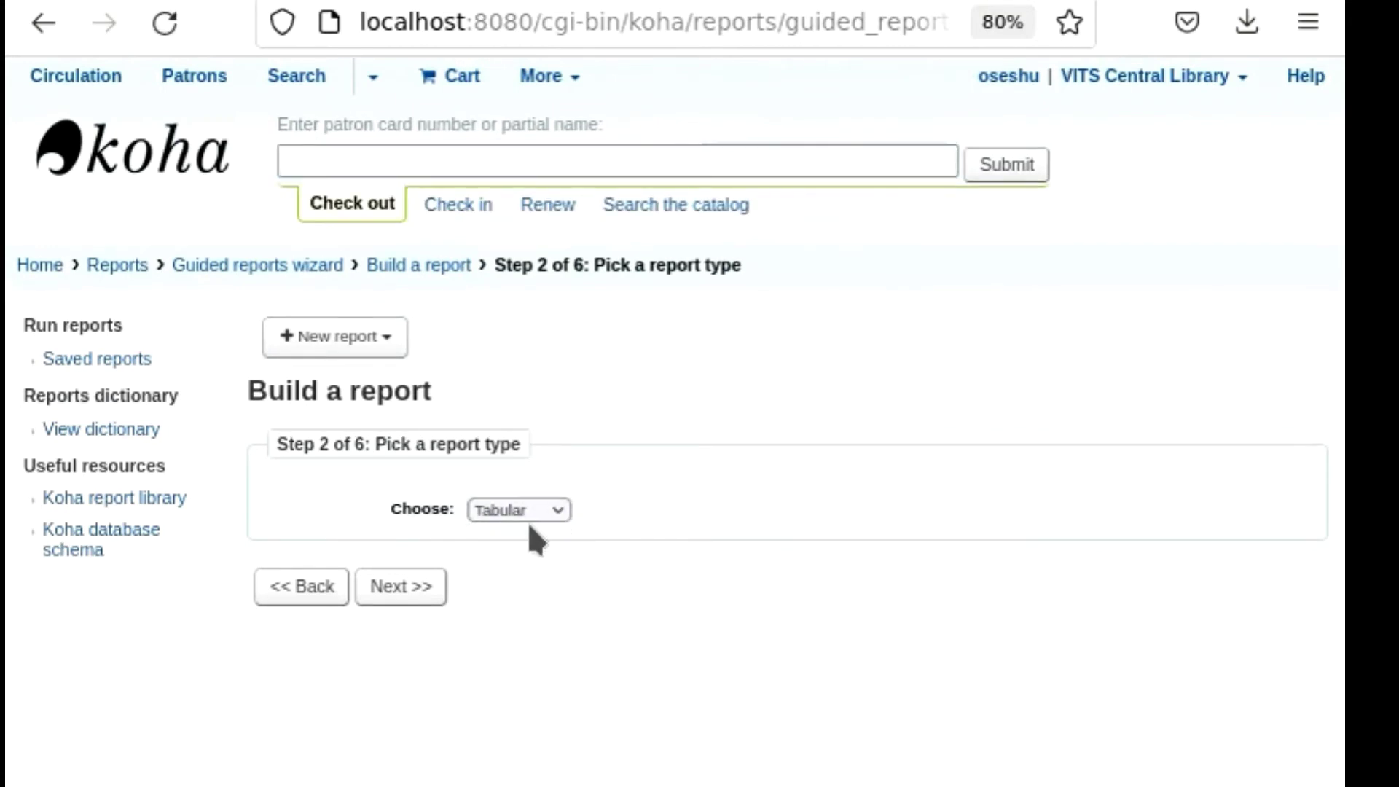
{"action": "left_click", "coordinate": [408, 592]}
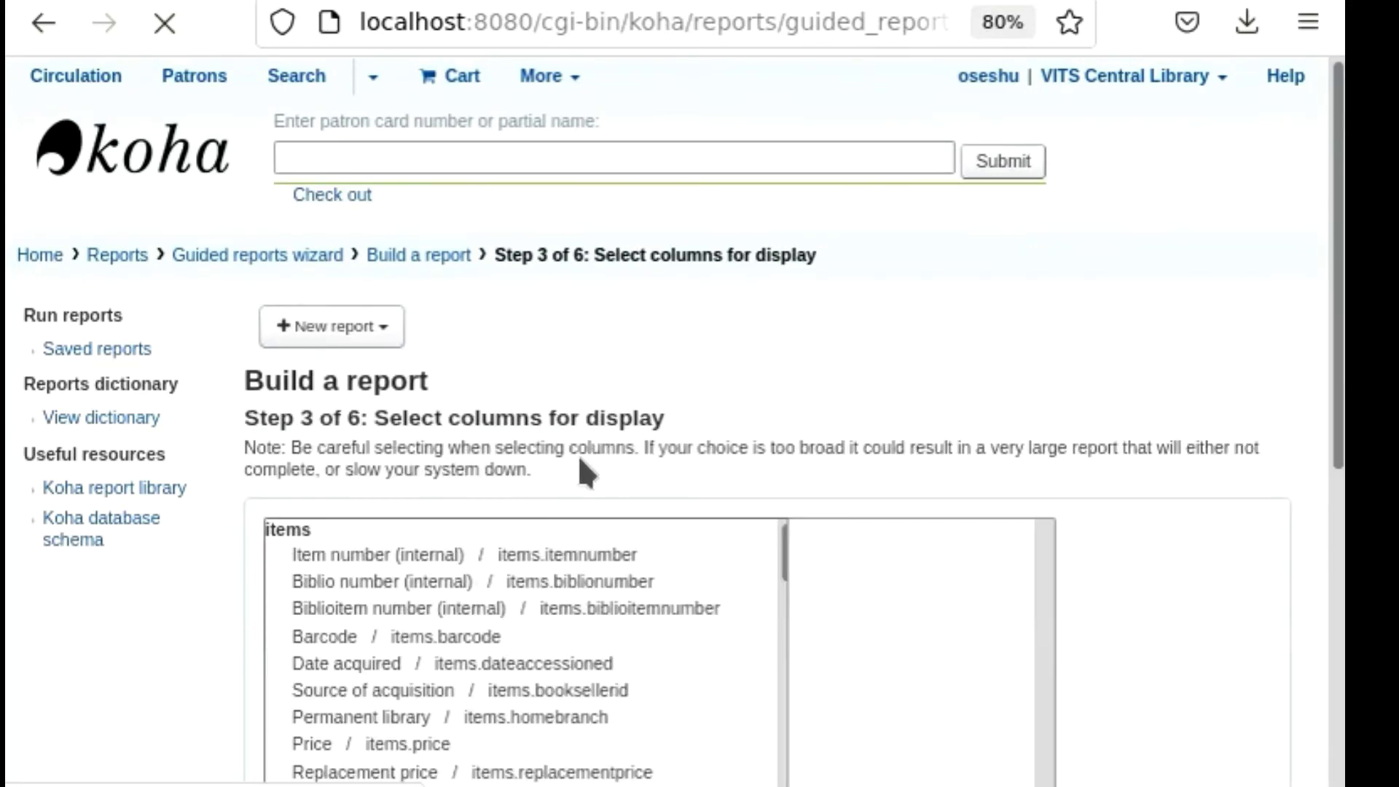
Look through the available report columns in the items, biblioitems and biblio tables.
{"action": "scroll", "coordinate": [580, 459], "scroll_direction": "down", "scroll_amount": 3}
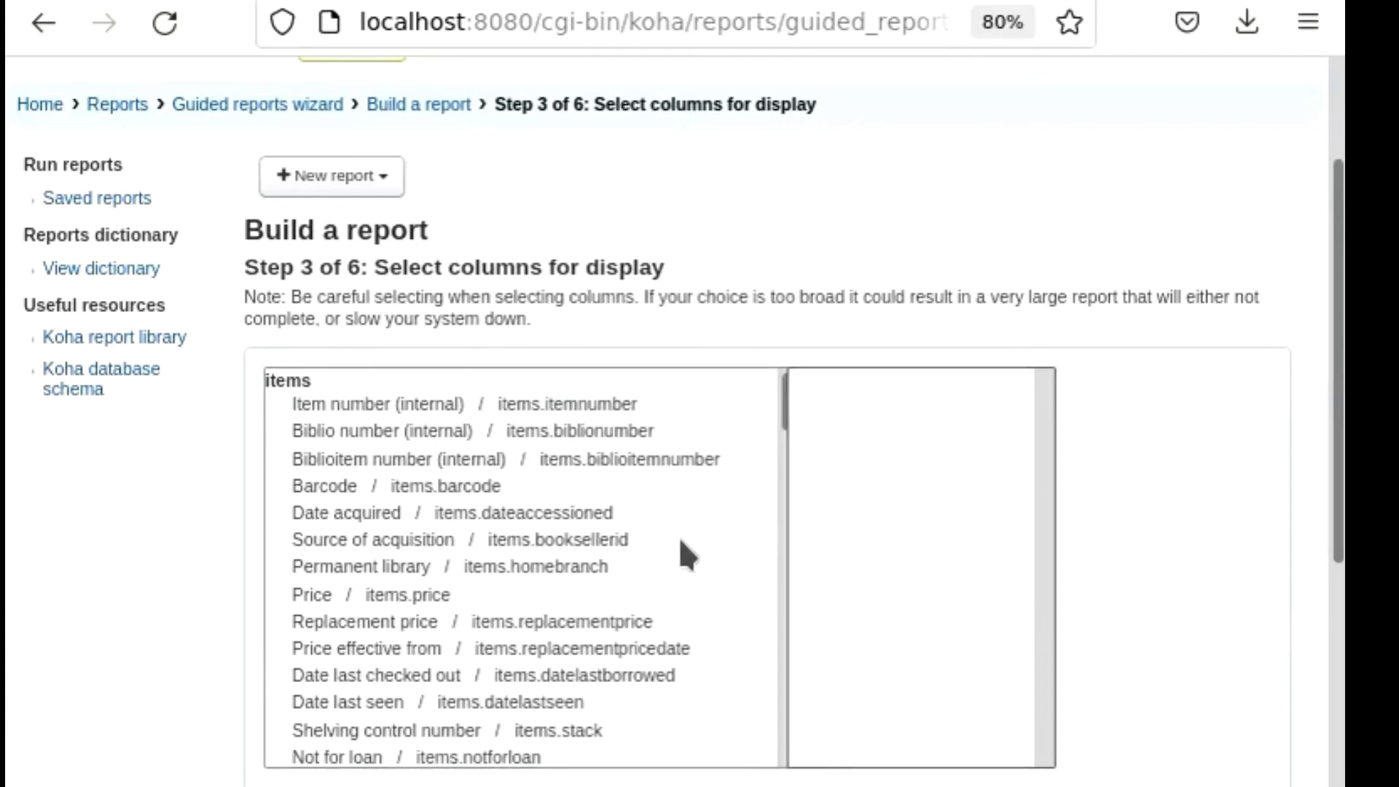
{"action": "scroll", "coordinate": [610, 543], "scroll_direction": "down", "scroll_amount": 10}
{"action": "scroll", "coordinate": [611, 543], "scroll_direction": "down", "scroll_amount": 5}
{"action": "scroll", "coordinate": [568, 540], "scroll_direction": "down", "scroll_amount": 2}
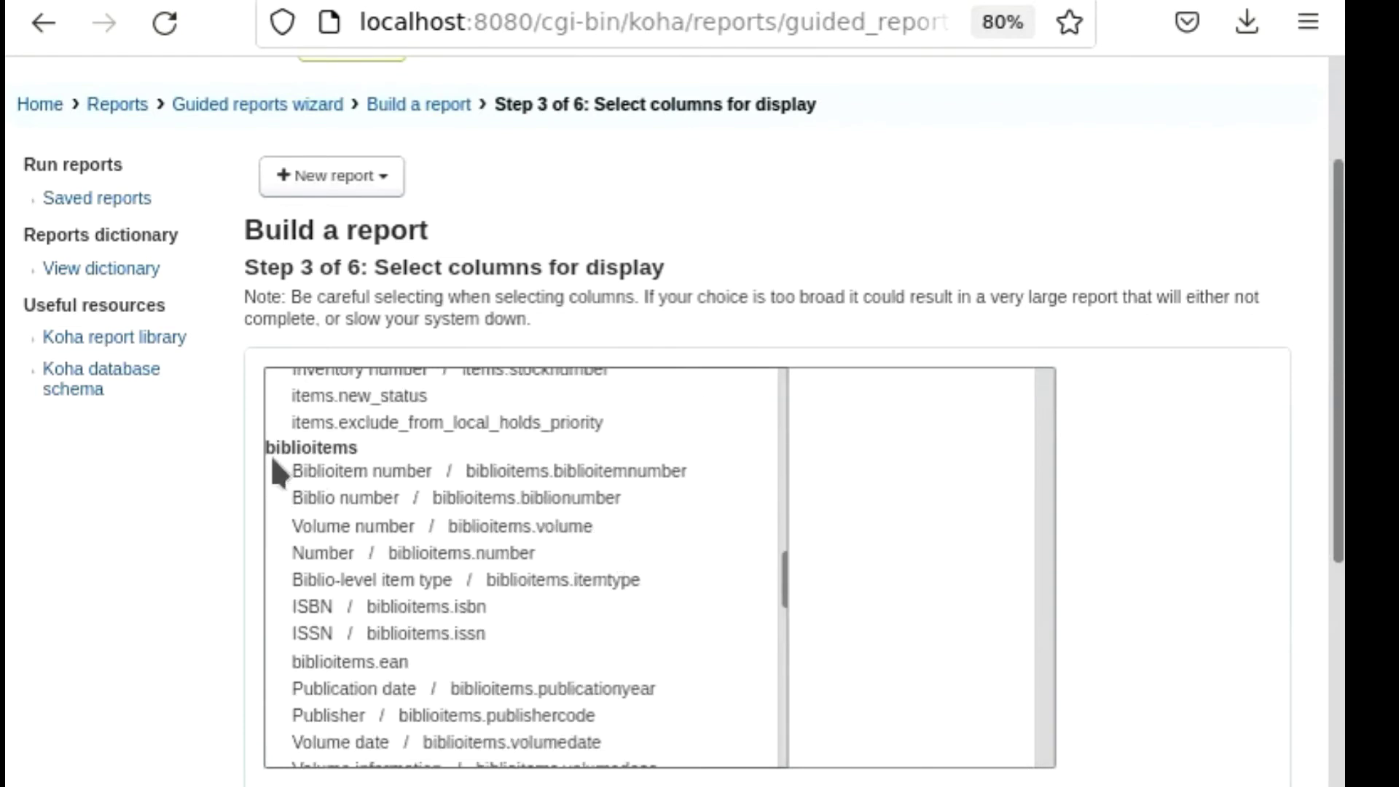
{"action": "scroll", "coordinate": [391, 455], "scroll_direction": "down", "scroll_amount": 10}
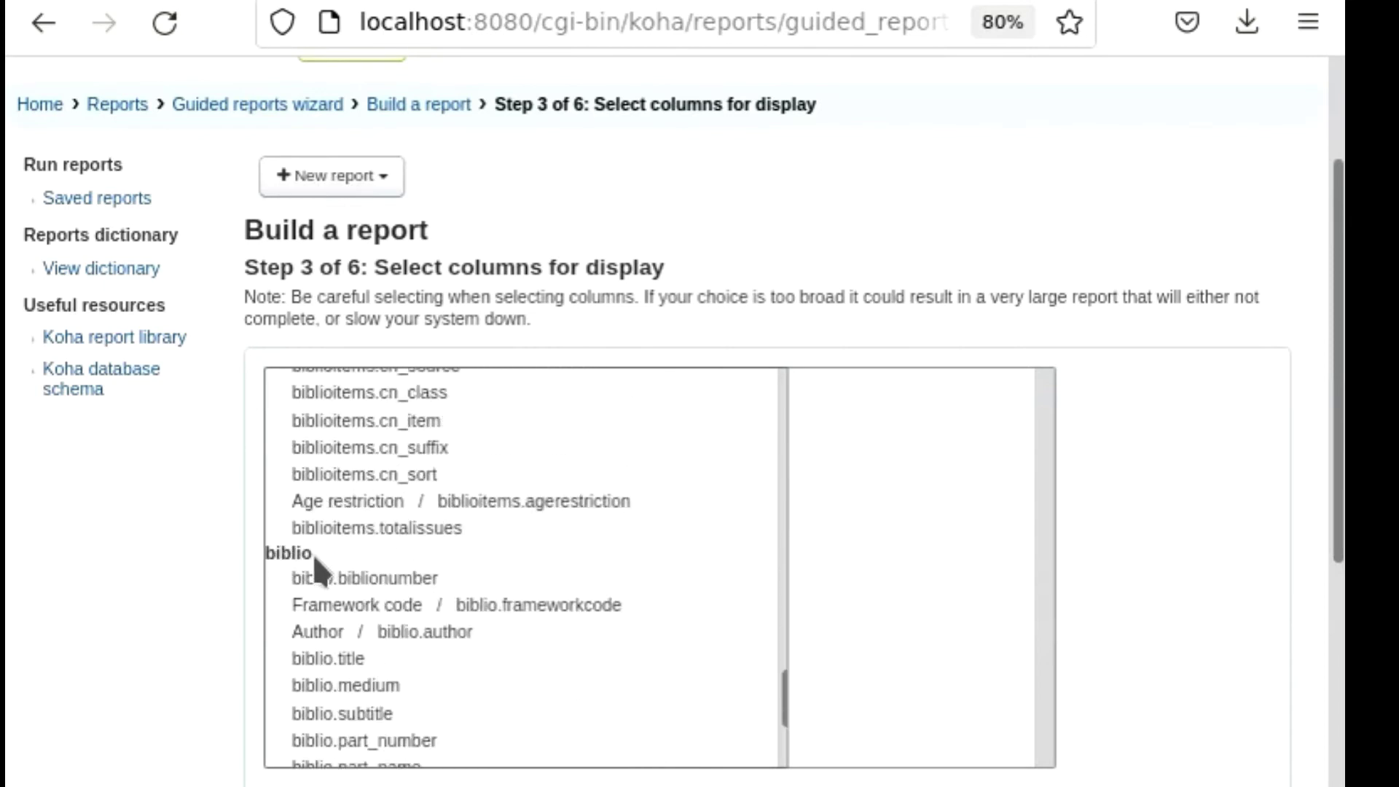
{"action": "scroll", "coordinate": [435, 548], "scroll_direction": "down", "scroll_amount": 3}
{"action": "scroll", "coordinate": [435, 539], "scroll_direction": "down", "scroll_amount": 5}
{"action": "scroll", "coordinate": [568, 334], "scroll_direction": "up", "scroll_amount": 6}
{"action": "scroll", "coordinate": [626, 342], "scroll_direction": "up", "scroll_amount": 5}
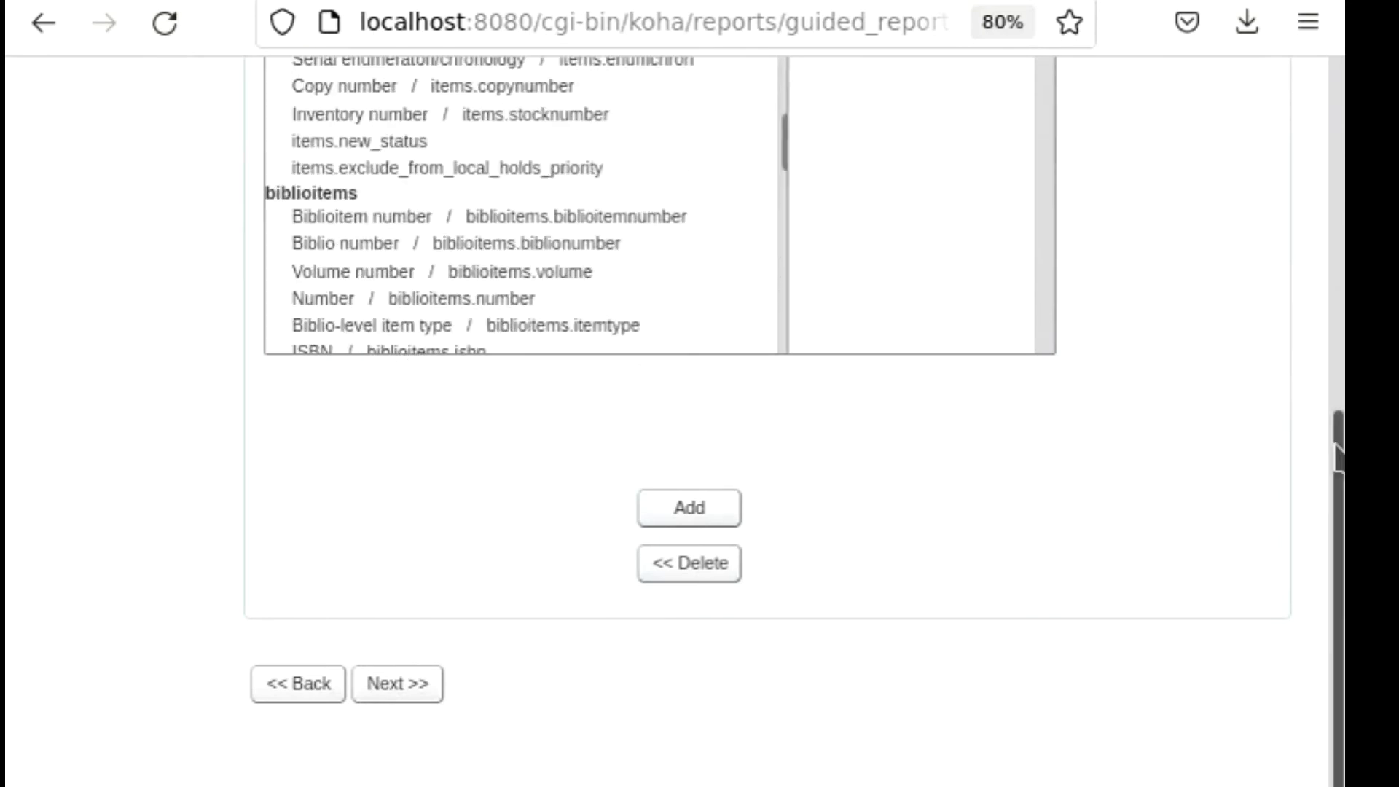
{"action": "scroll", "coordinate": [632, 361], "scroll_direction": "up", "scroll_amount": 3}
{"action": "scroll", "coordinate": [583, 503], "scroll_direction": "up", "scroll_amount": 3}
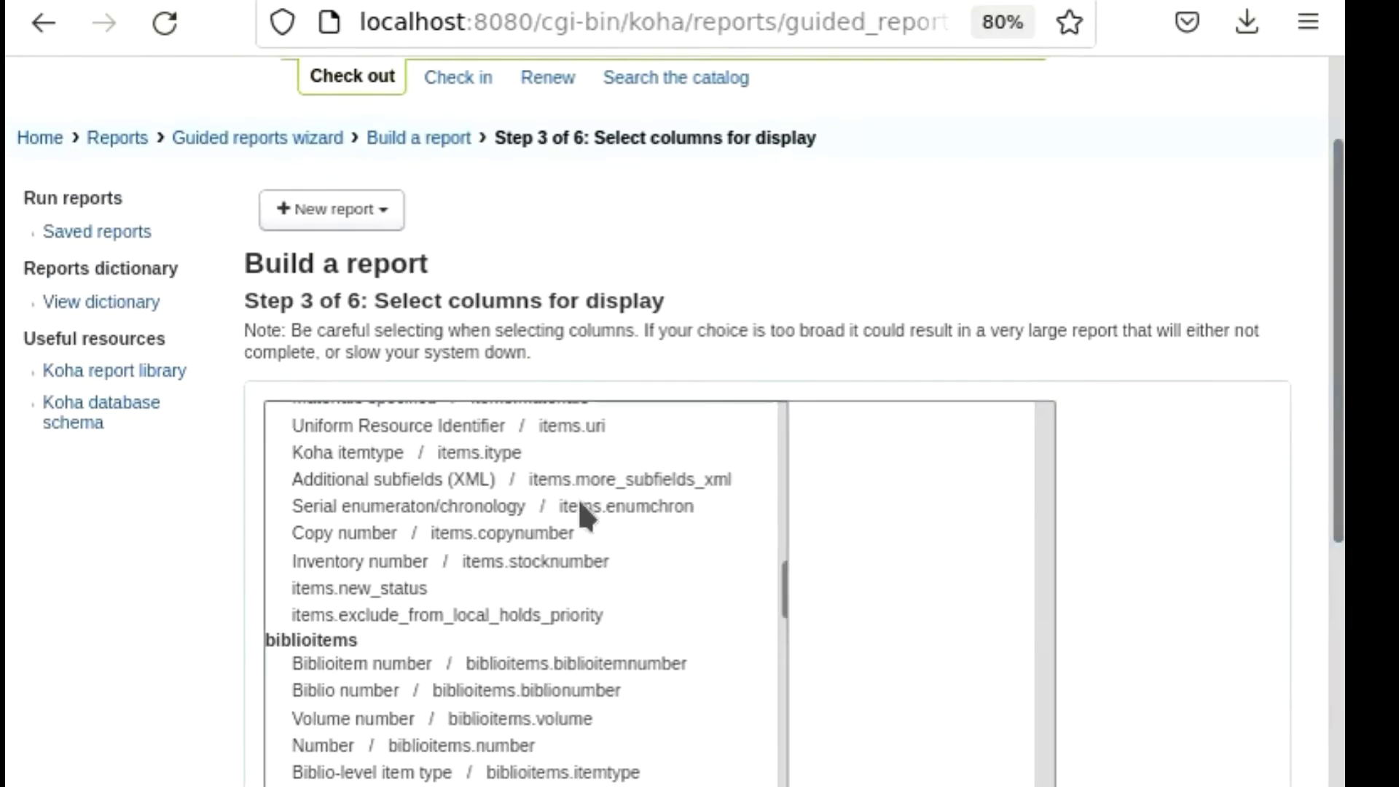
{"action": "scroll", "coordinate": [580, 507], "scroll_direction": "up", "scroll_amount": 10}
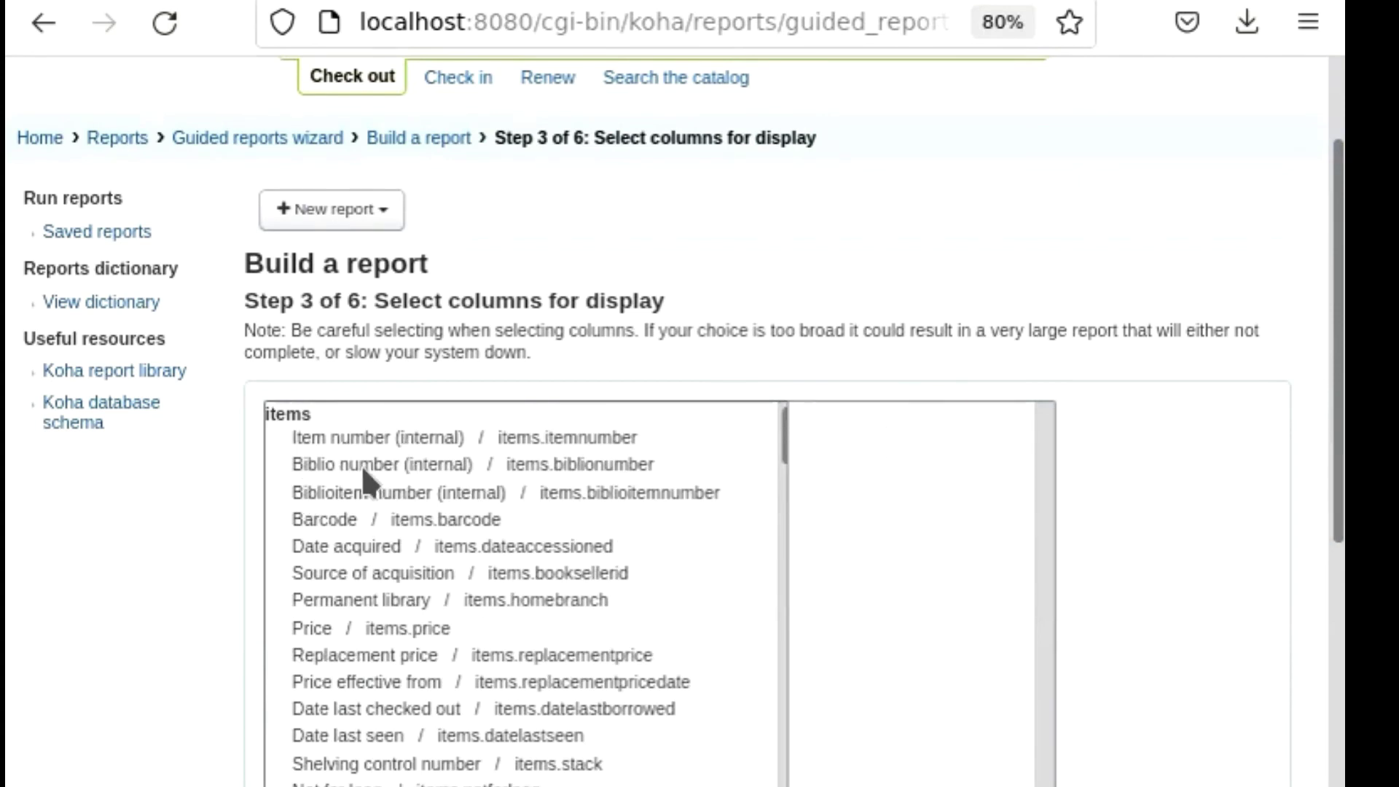
Add the internal Item number and Barcode columns from the items table to the report's display columns.
{"action": "left_click", "coordinate": [529, 435]}
{"action": "left_click_drag", "start_coordinate": [1336, 374], "coordinate": [1333, 585]}
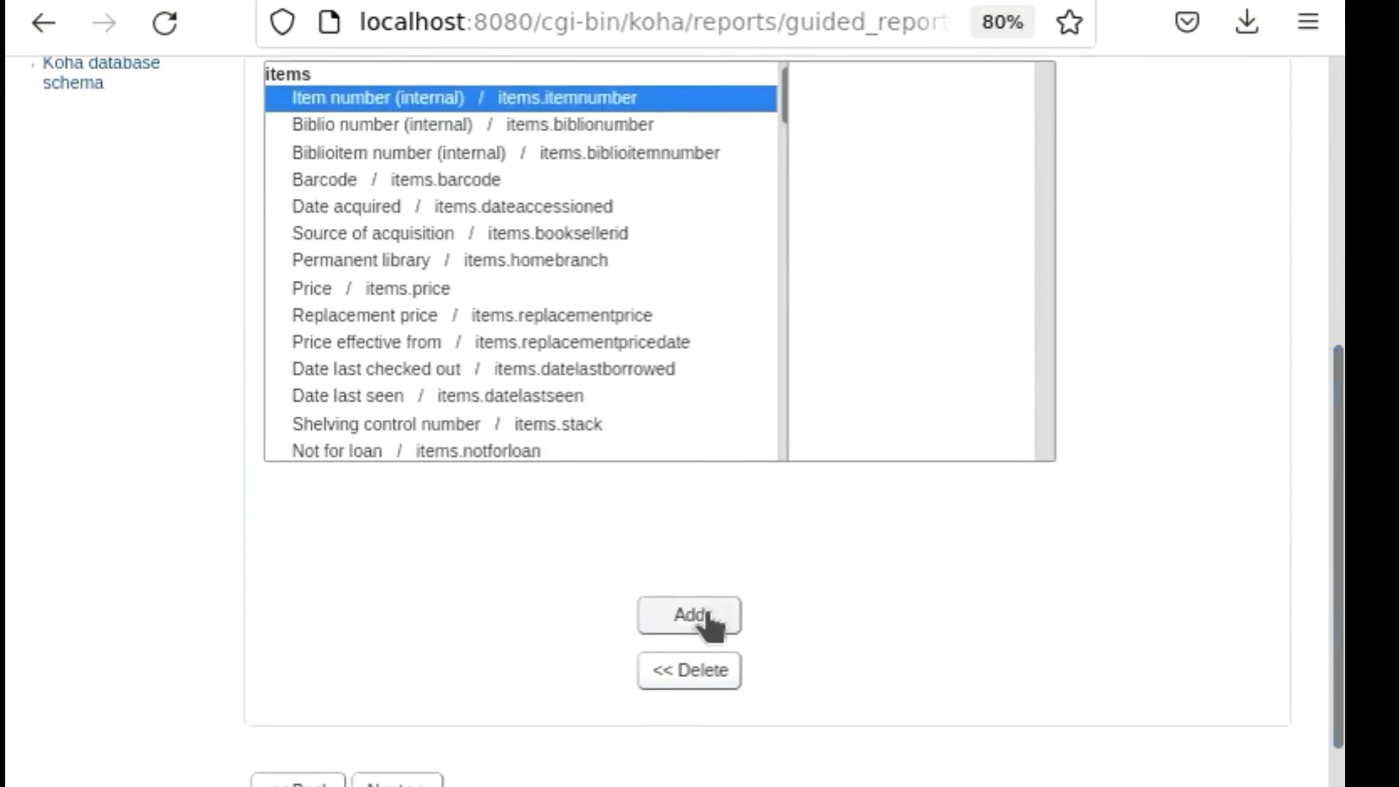
{"action": "left_click", "coordinate": [689, 618]}
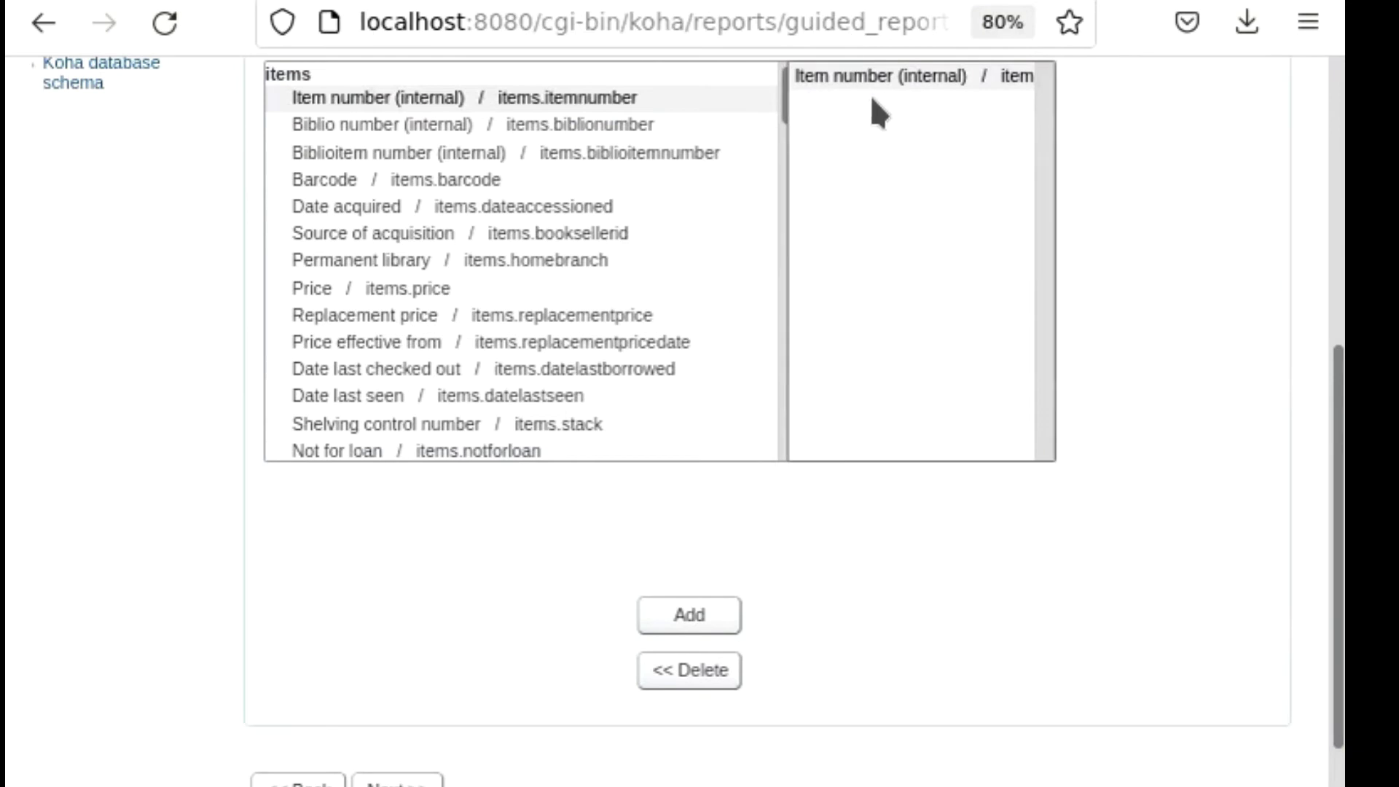
{"action": "left_click", "coordinate": [322, 181]}
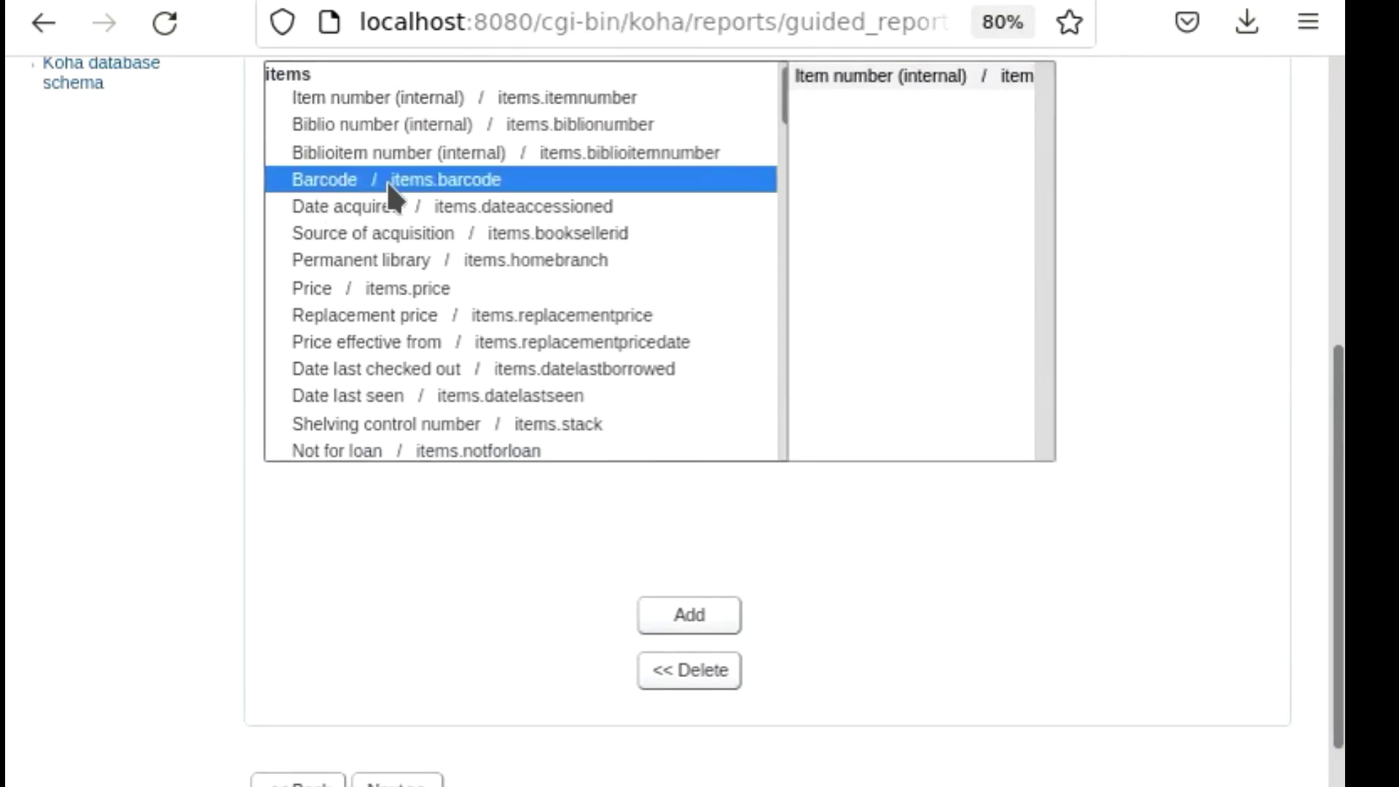
{"action": "left_click", "coordinate": [667, 617]}
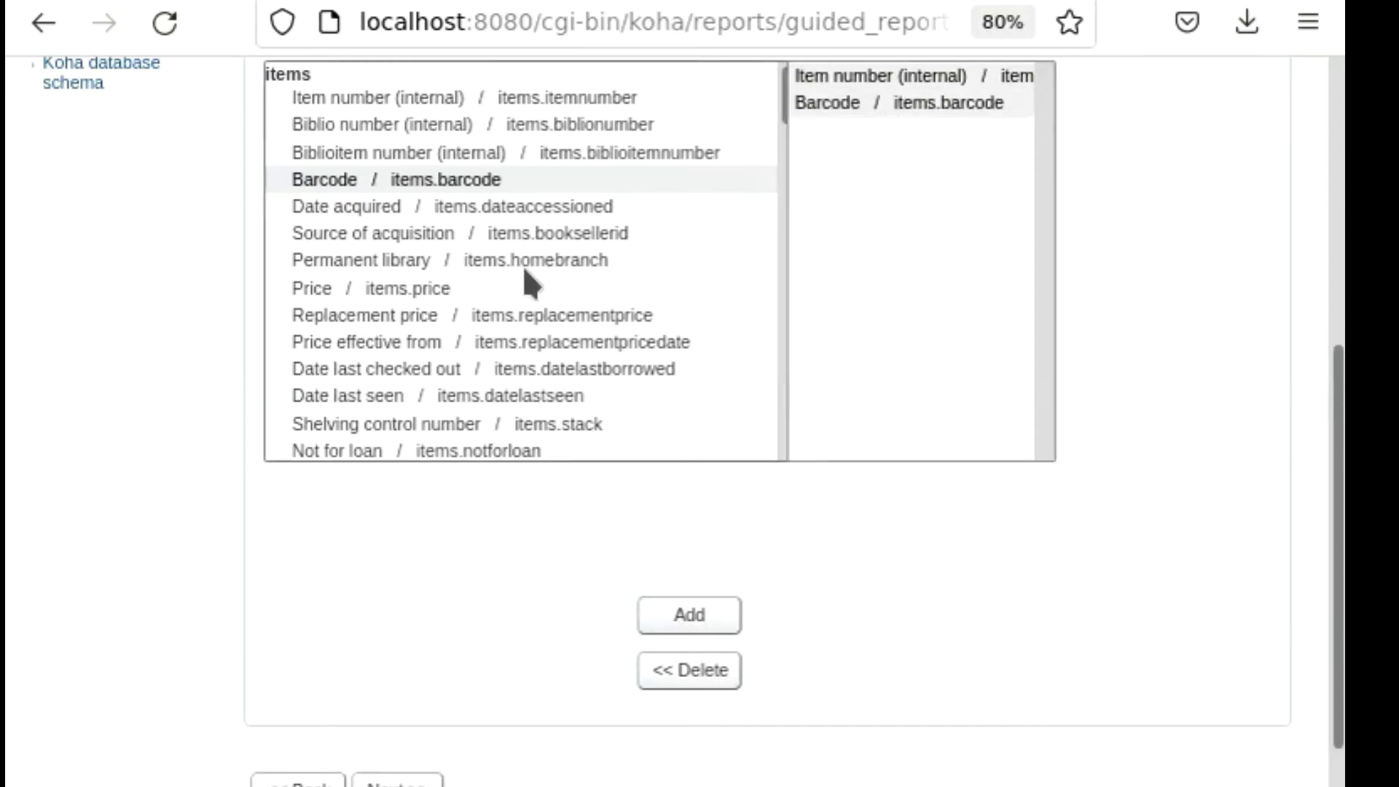
Add the Source of acquisition and Price columns from the items table to the report.
{"action": "left_click", "coordinate": [338, 234]}
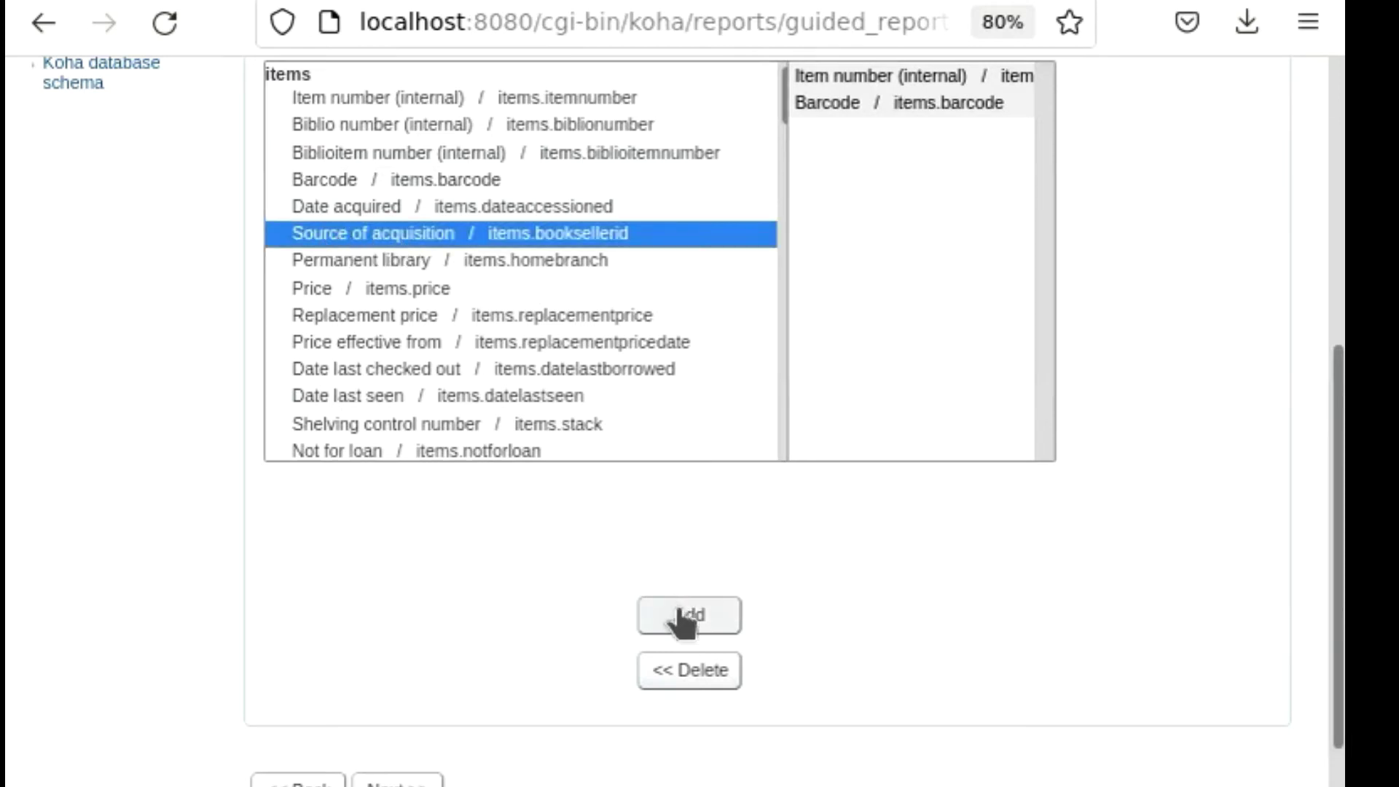
{"action": "left_click", "coordinate": [685, 617]}
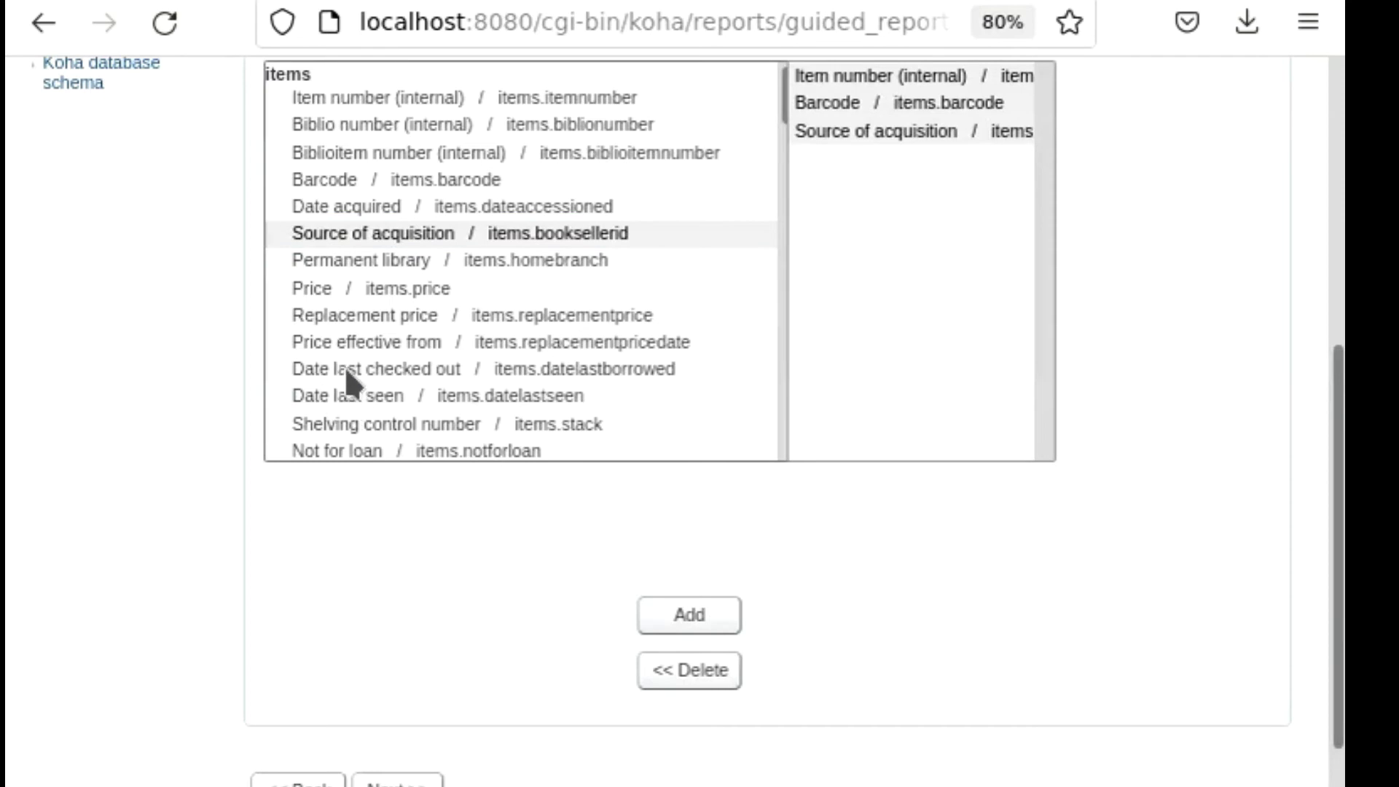
{"action": "left_click", "coordinate": [343, 292]}
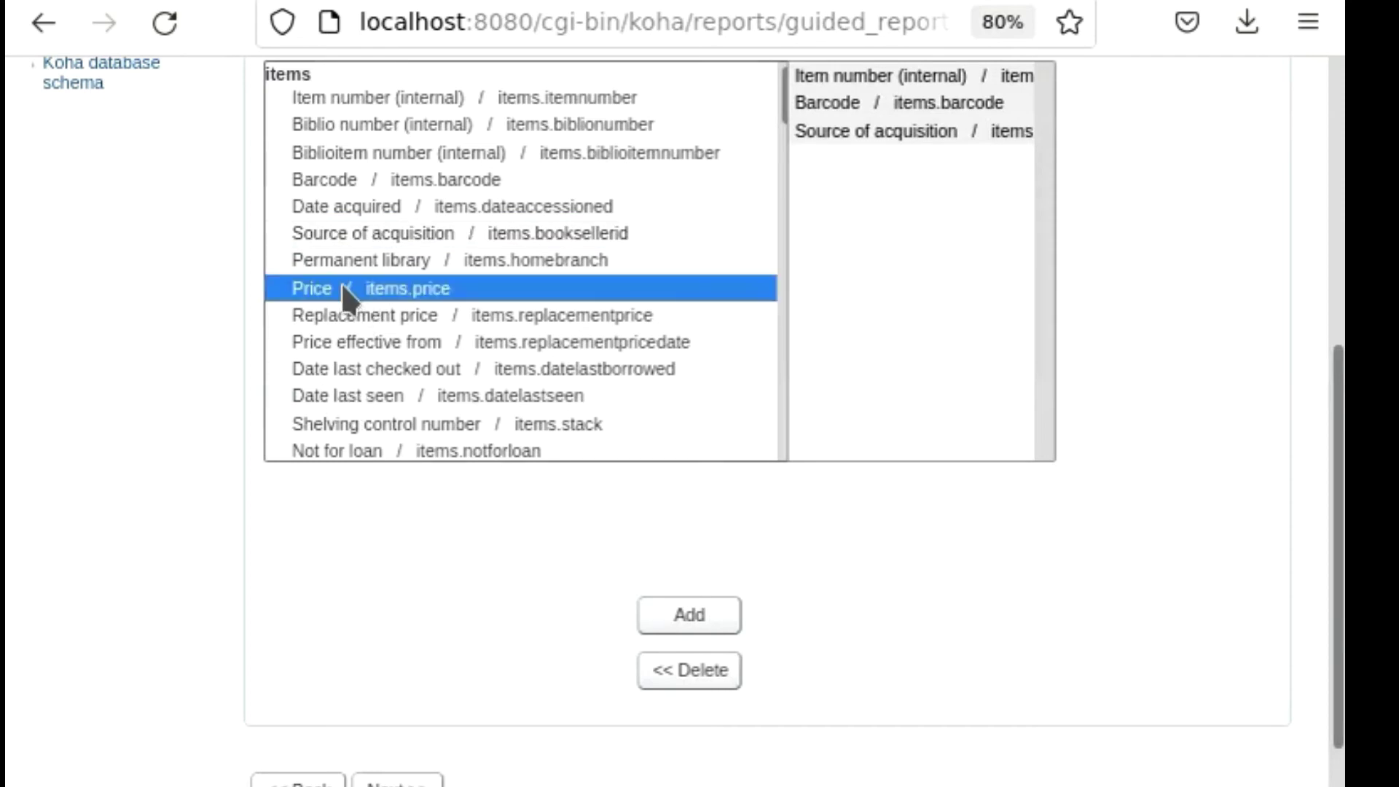
{"action": "left_click", "coordinate": [687, 614]}
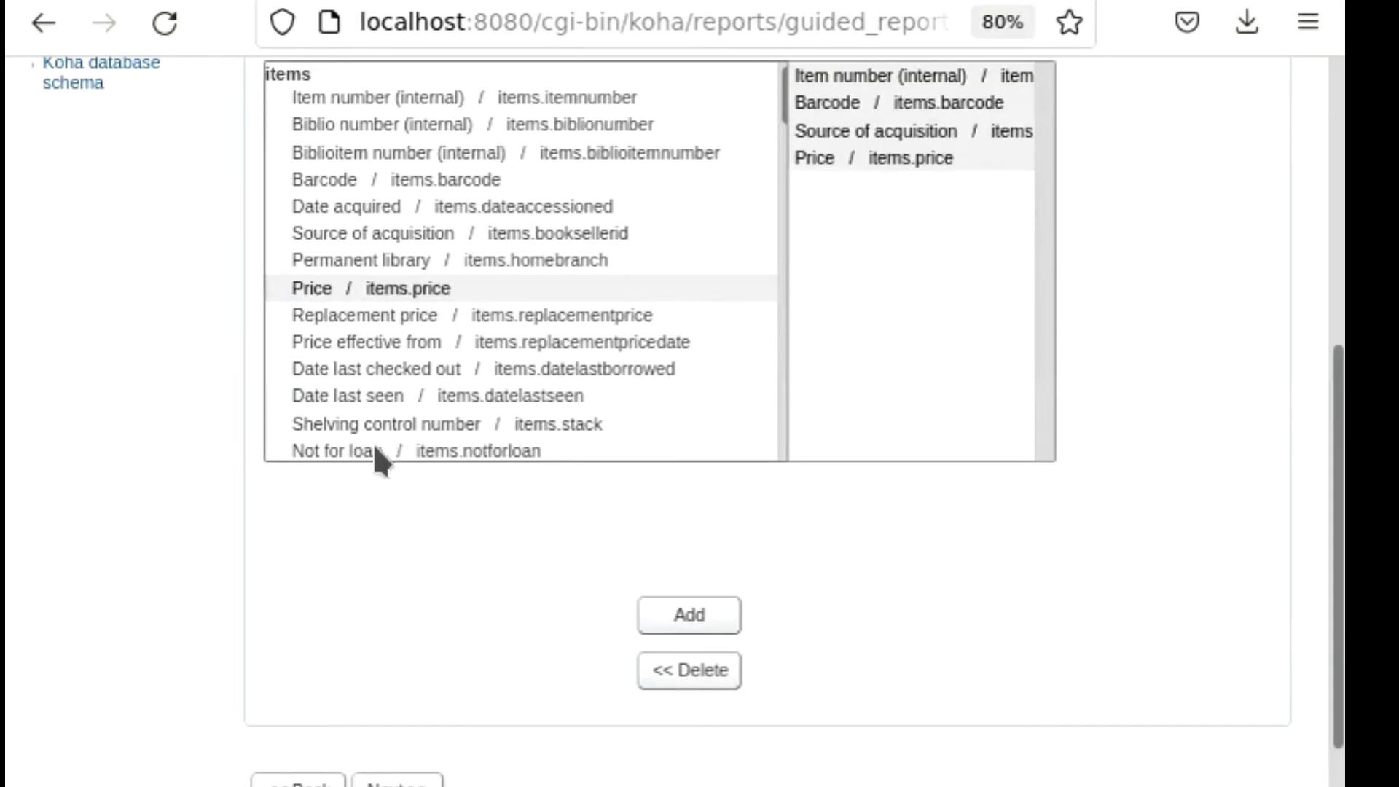
Add the Koha itemtype column (items.itype) to the report's display columns.
{"action": "scroll", "coordinate": [630, 368], "scroll_direction": "down", "scroll_amount": 5}
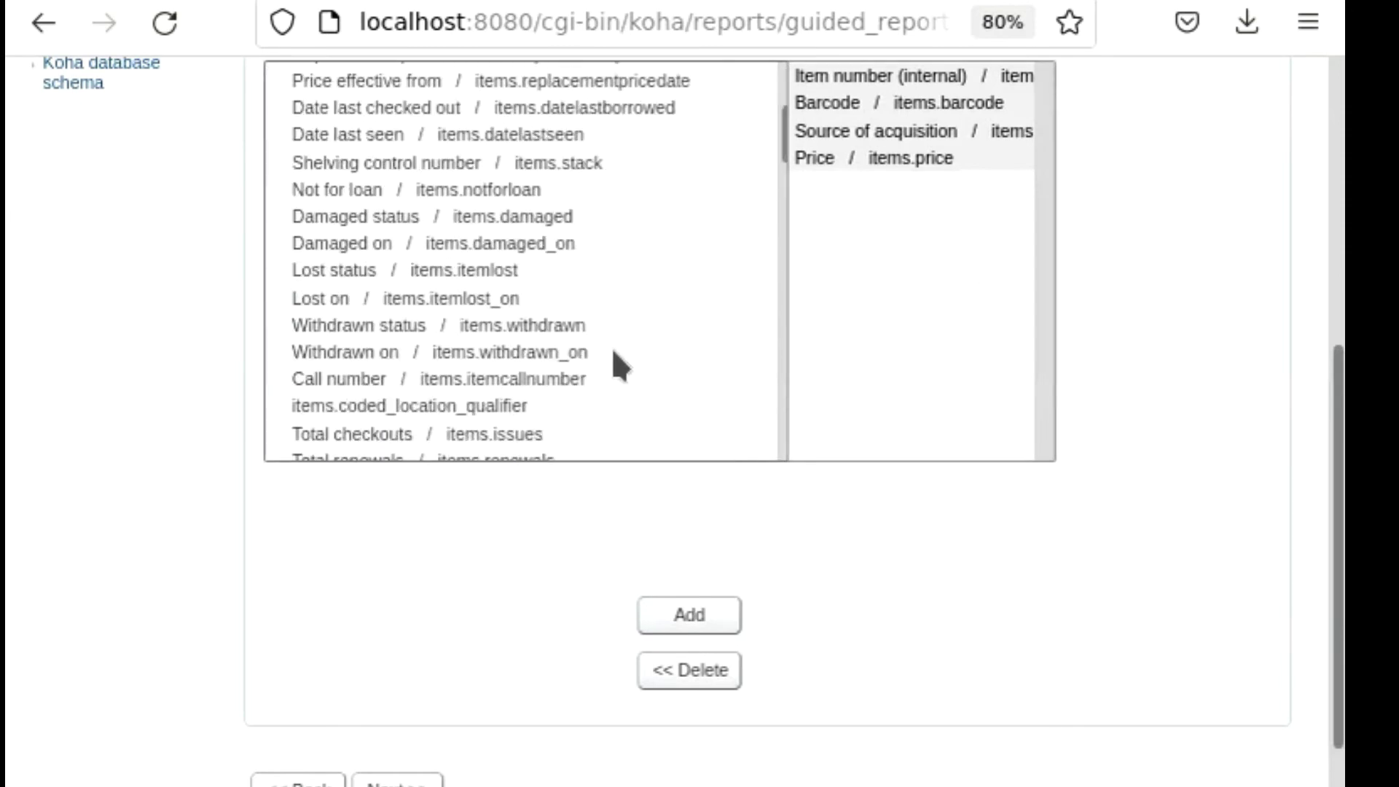
{"action": "scroll", "coordinate": [539, 354], "scroll_direction": "down", "scroll_amount": 3}
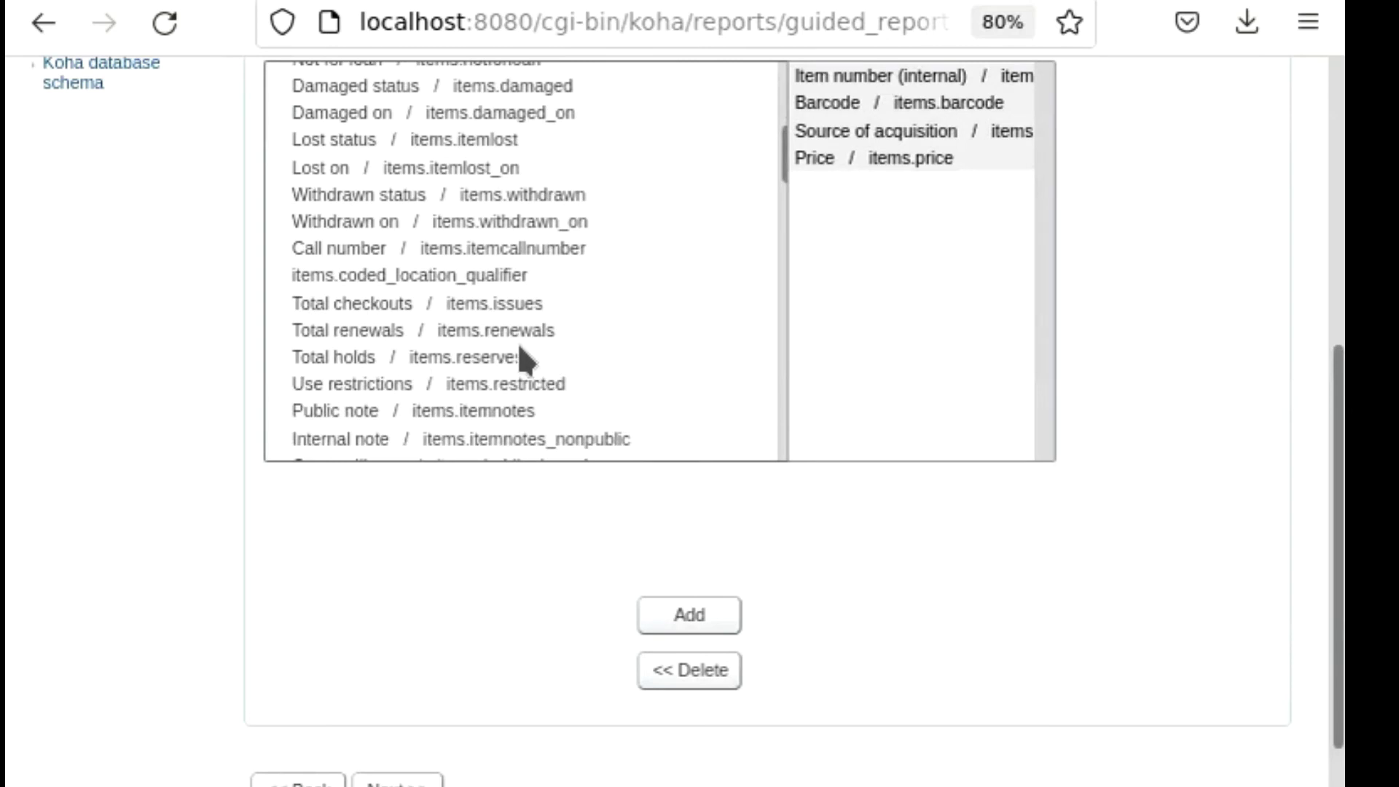
{"action": "scroll", "coordinate": [521, 350], "scroll_direction": "down", "scroll_amount": 3}
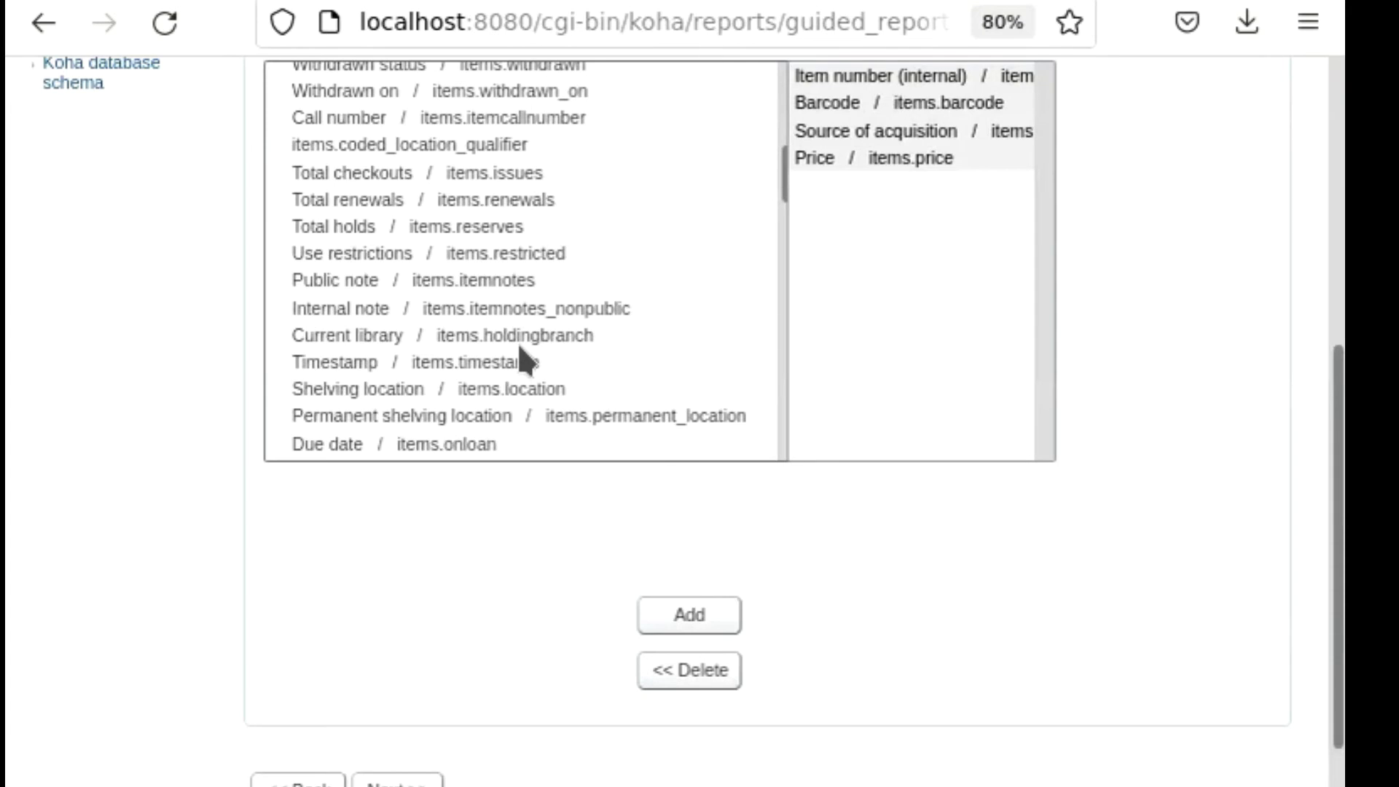
{"action": "scroll", "coordinate": [520, 350], "scroll_direction": "down", "scroll_amount": 3}
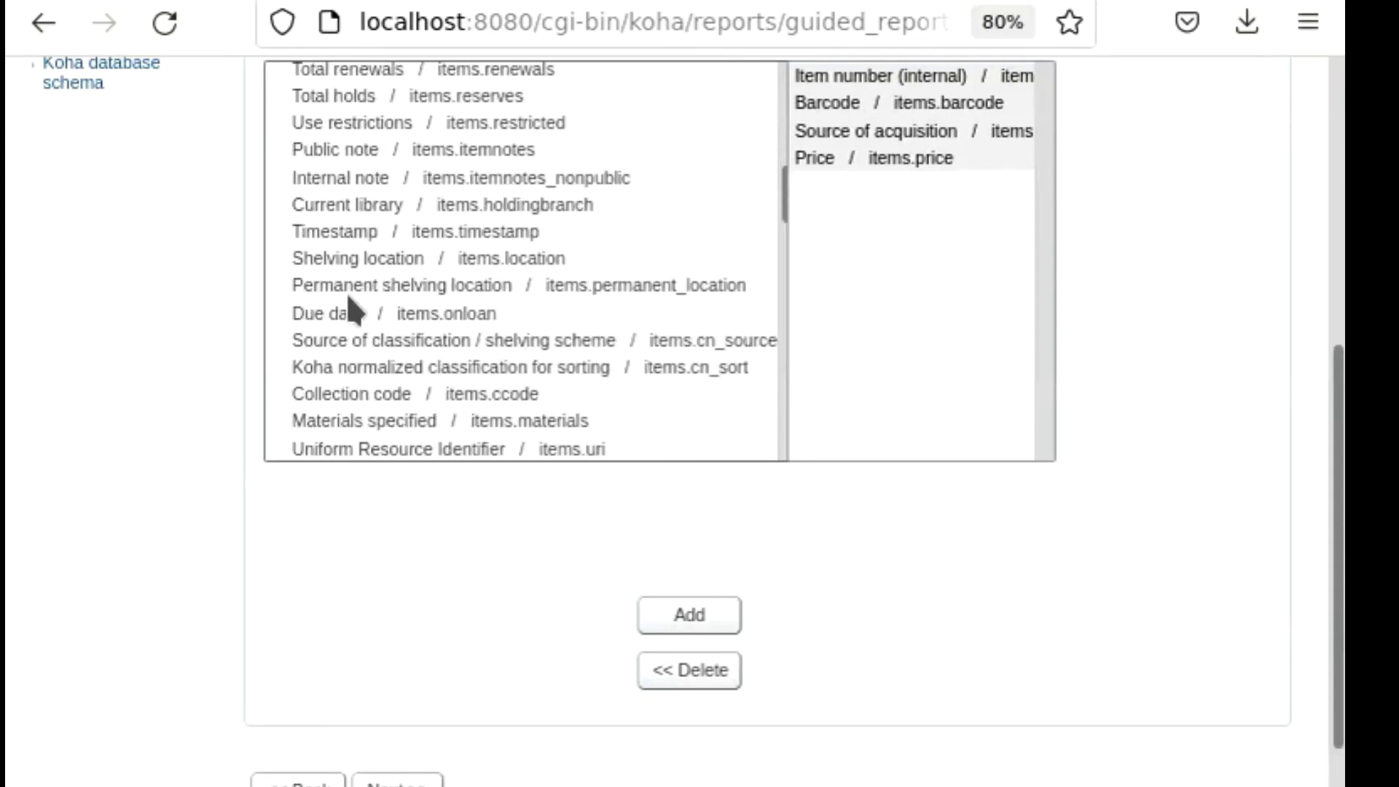
{"action": "scroll", "coordinate": [398, 313], "scroll_direction": "down", "scroll_amount": 3}
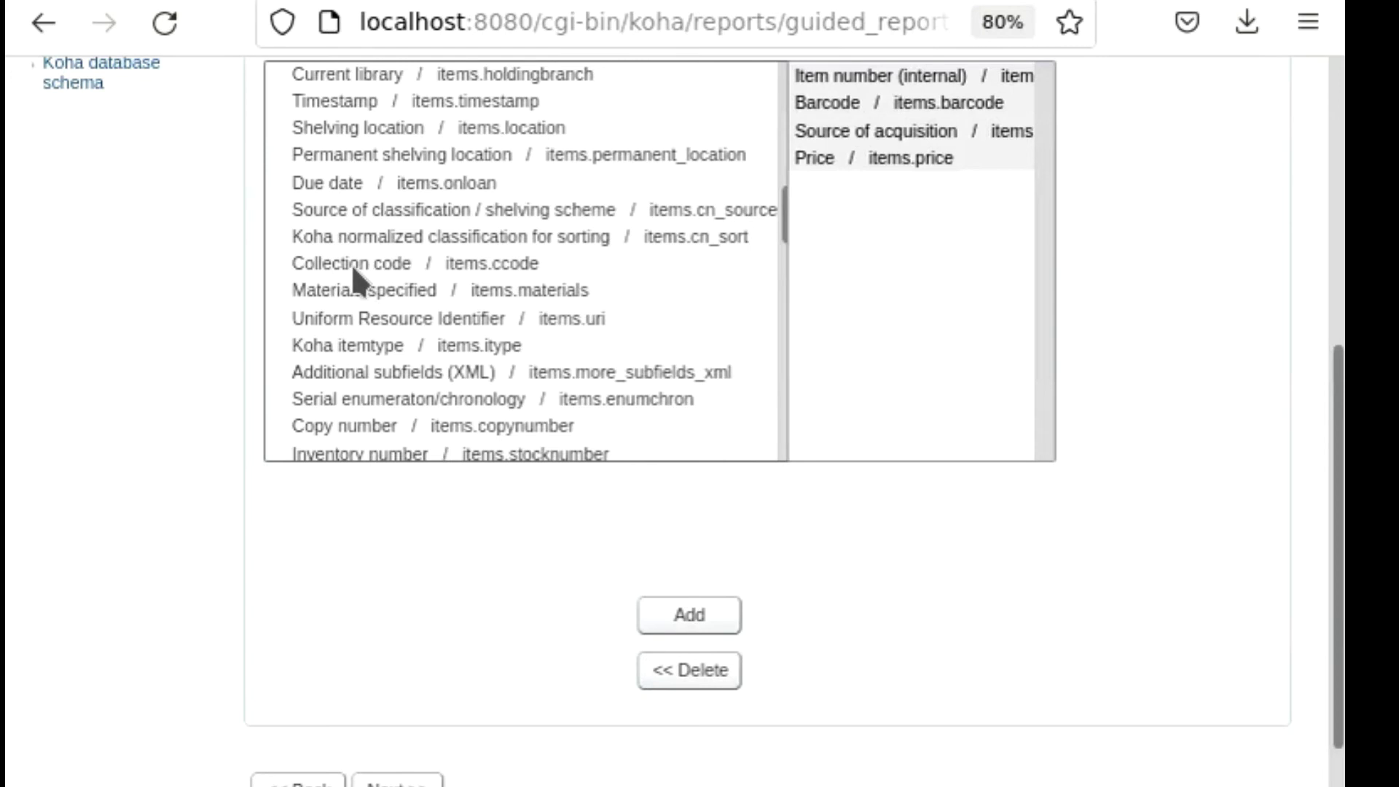
{"action": "scroll", "coordinate": [492, 287], "scroll_direction": "down", "scroll_amount": 3}
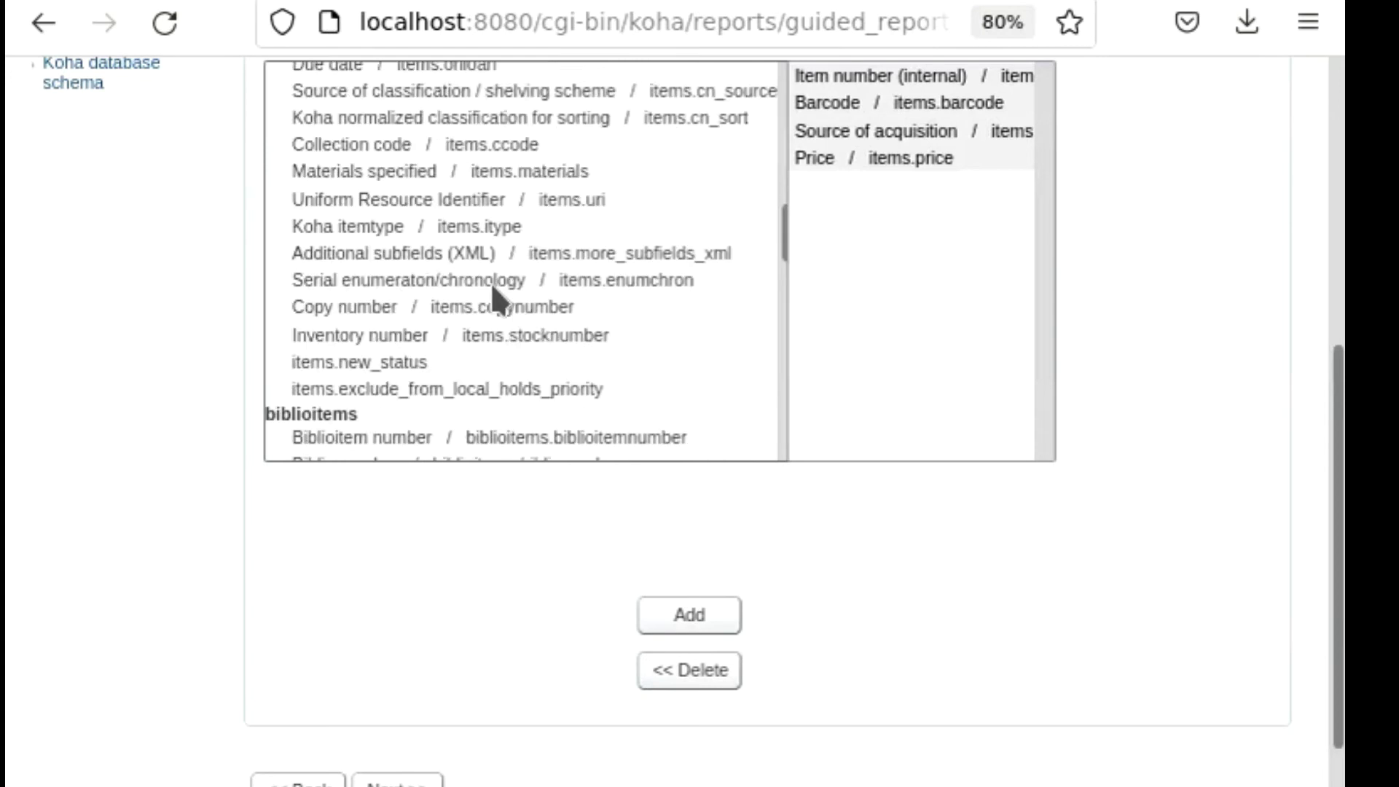
{"action": "left_click", "coordinate": [357, 219]}
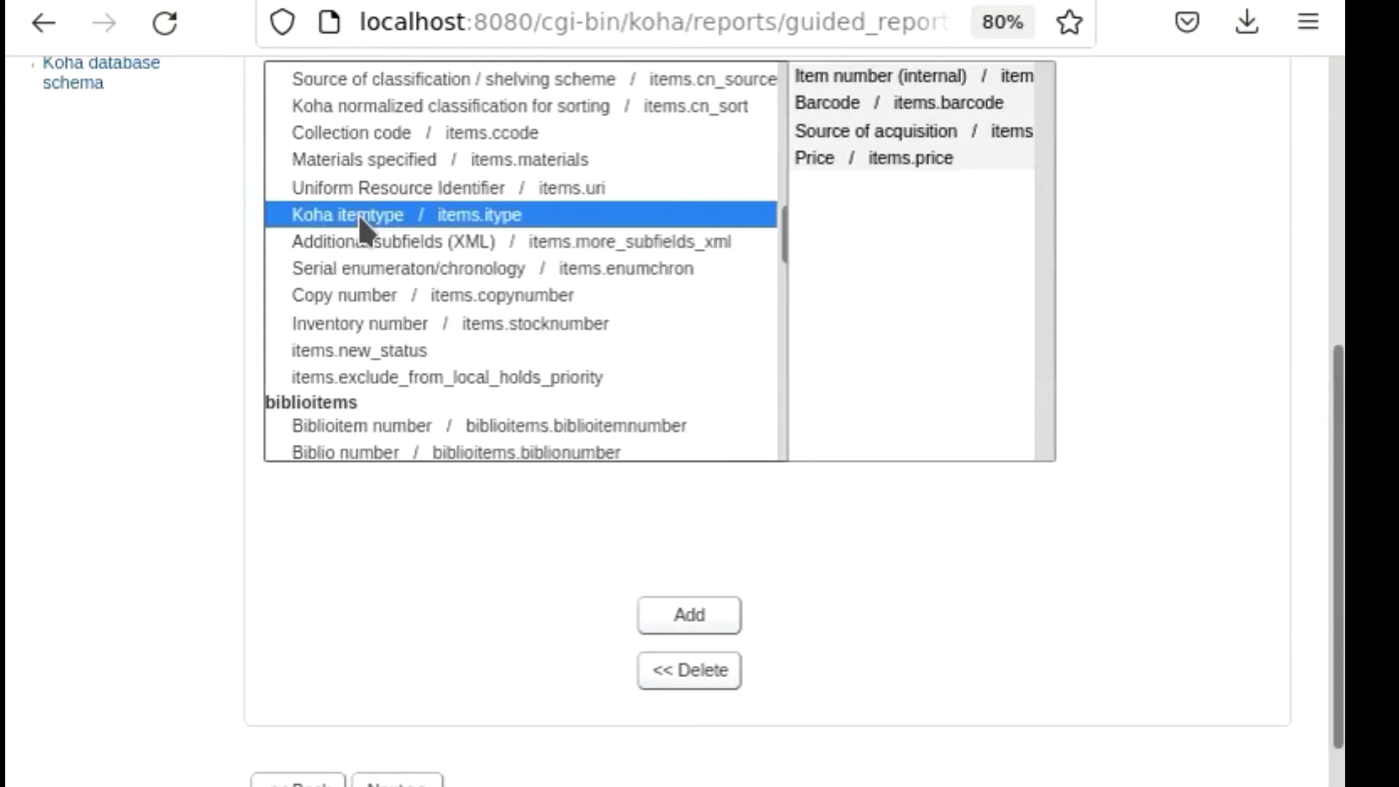
{"action": "left_click", "coordinate": [690, 616]}
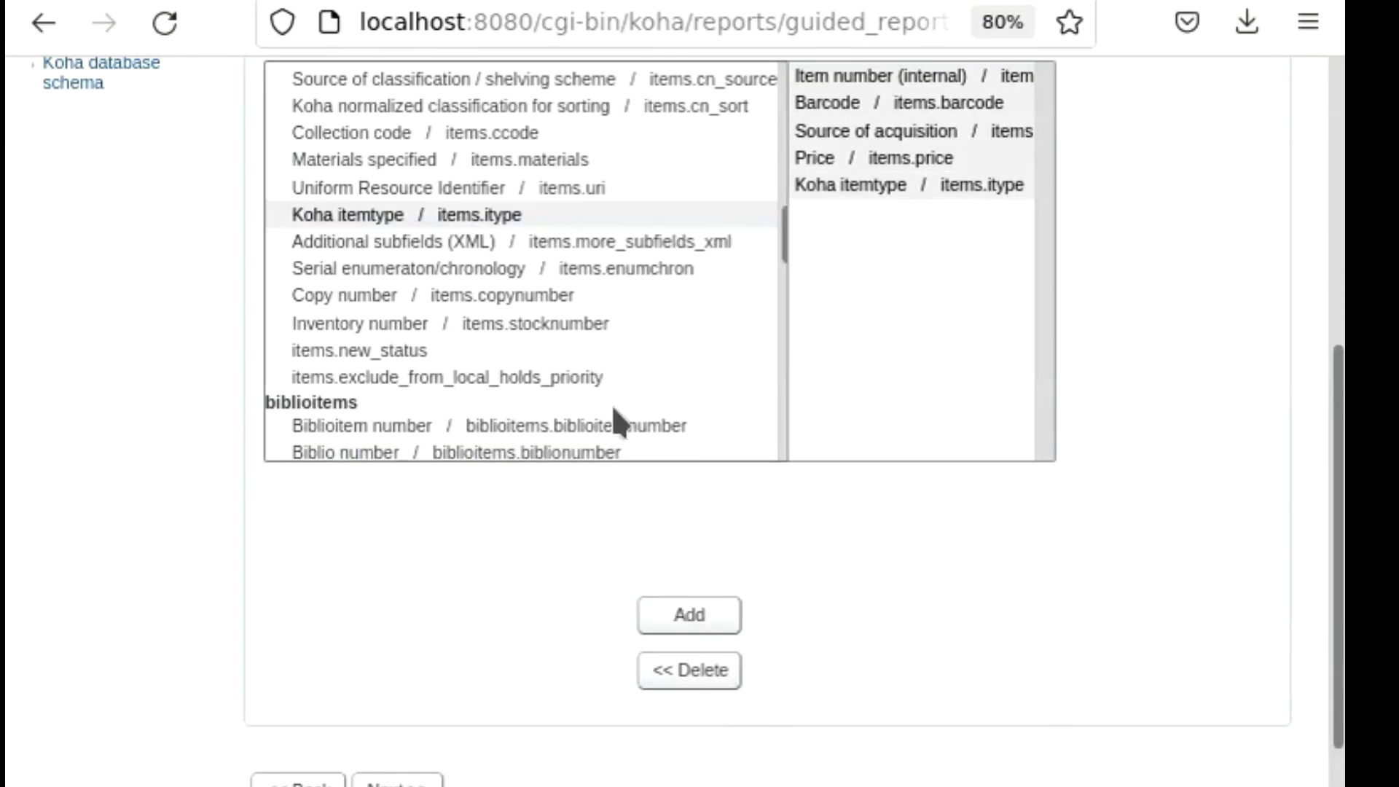
Add the ISBN column (biblioitems.isbn) to the report's display columns.
{"action": "scroll", "coordinate": [438, 352], "scroll_direction": "down", "scroll_amount": 3}
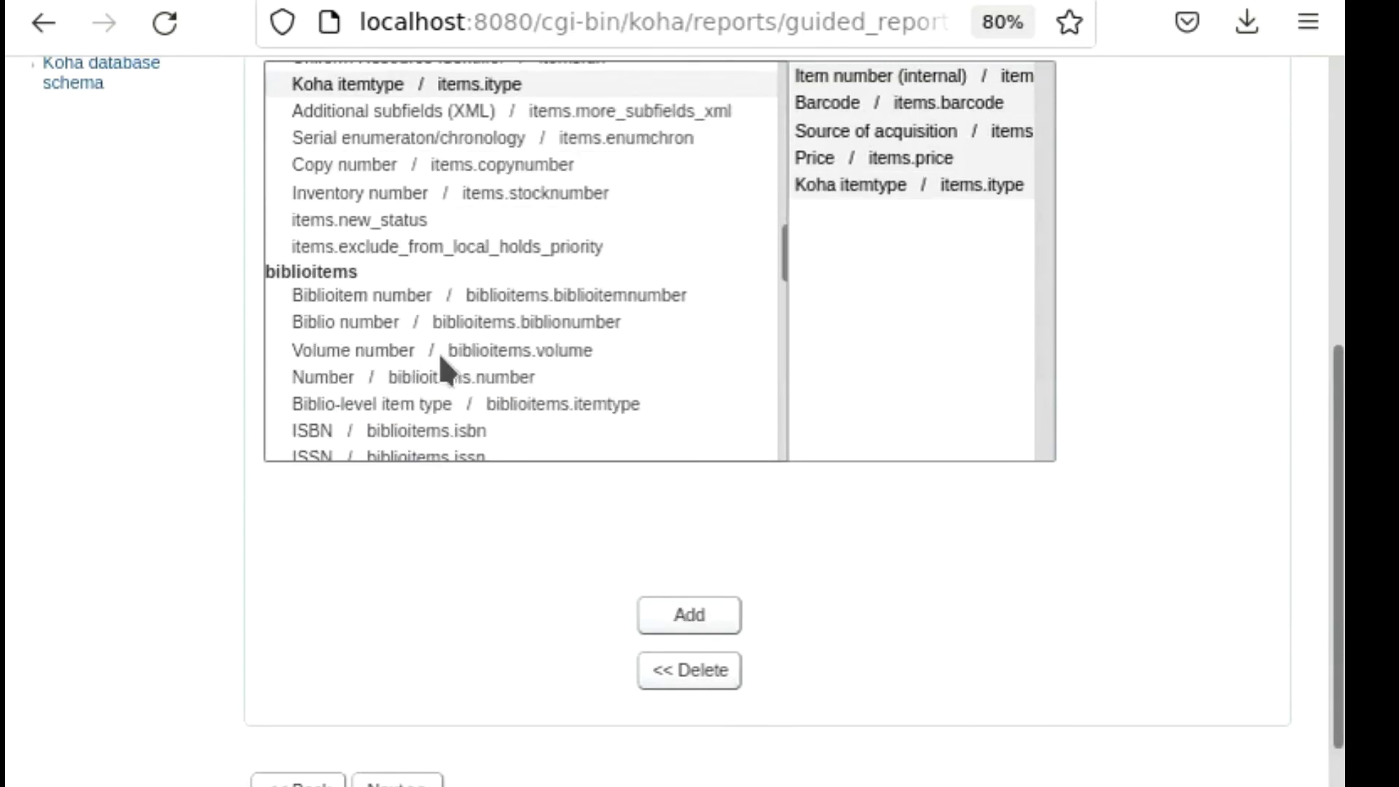
{"action": "scroll", "coordinate": [349, 326], "scroll_direction": "down", "scroll_amount": 3}
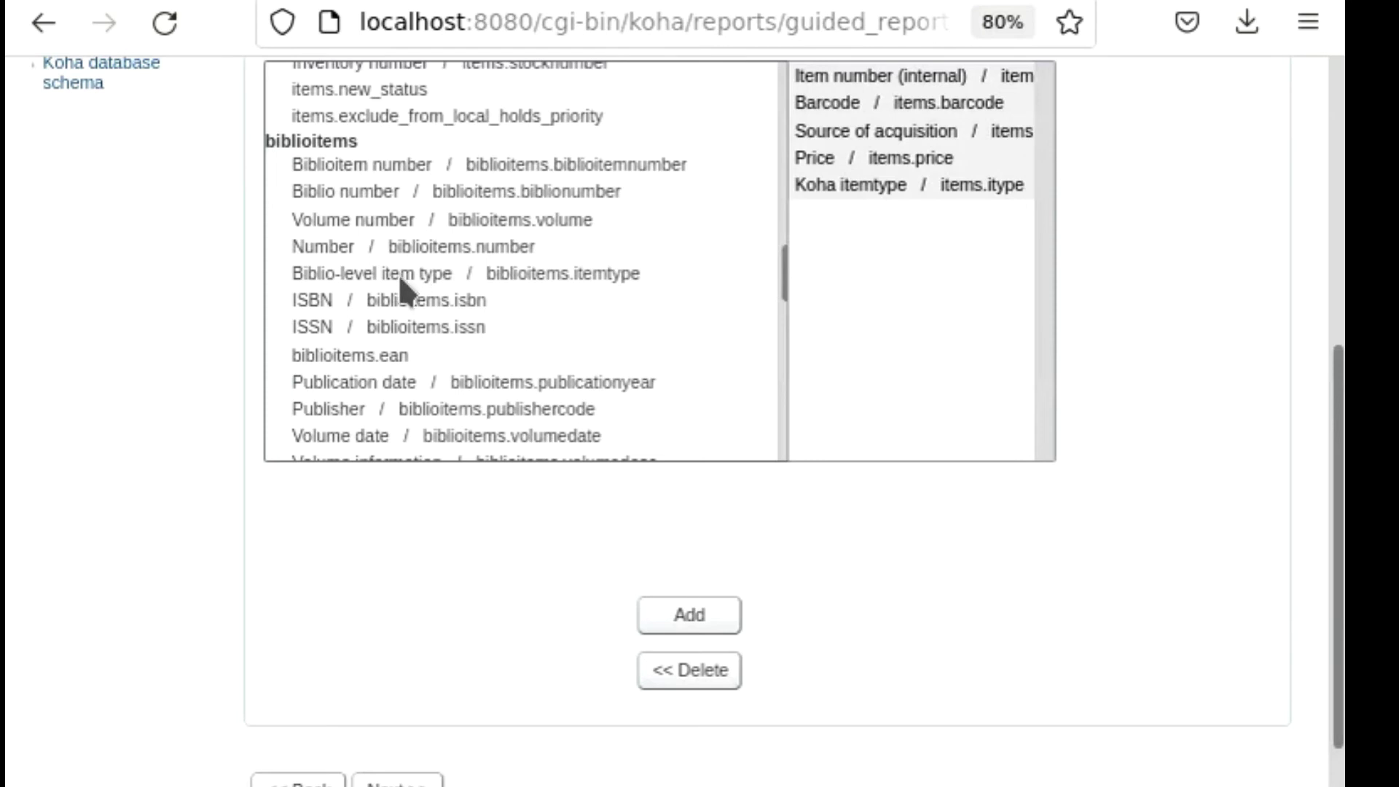
{"action": "left_click", "coordinate": [320, 310]}
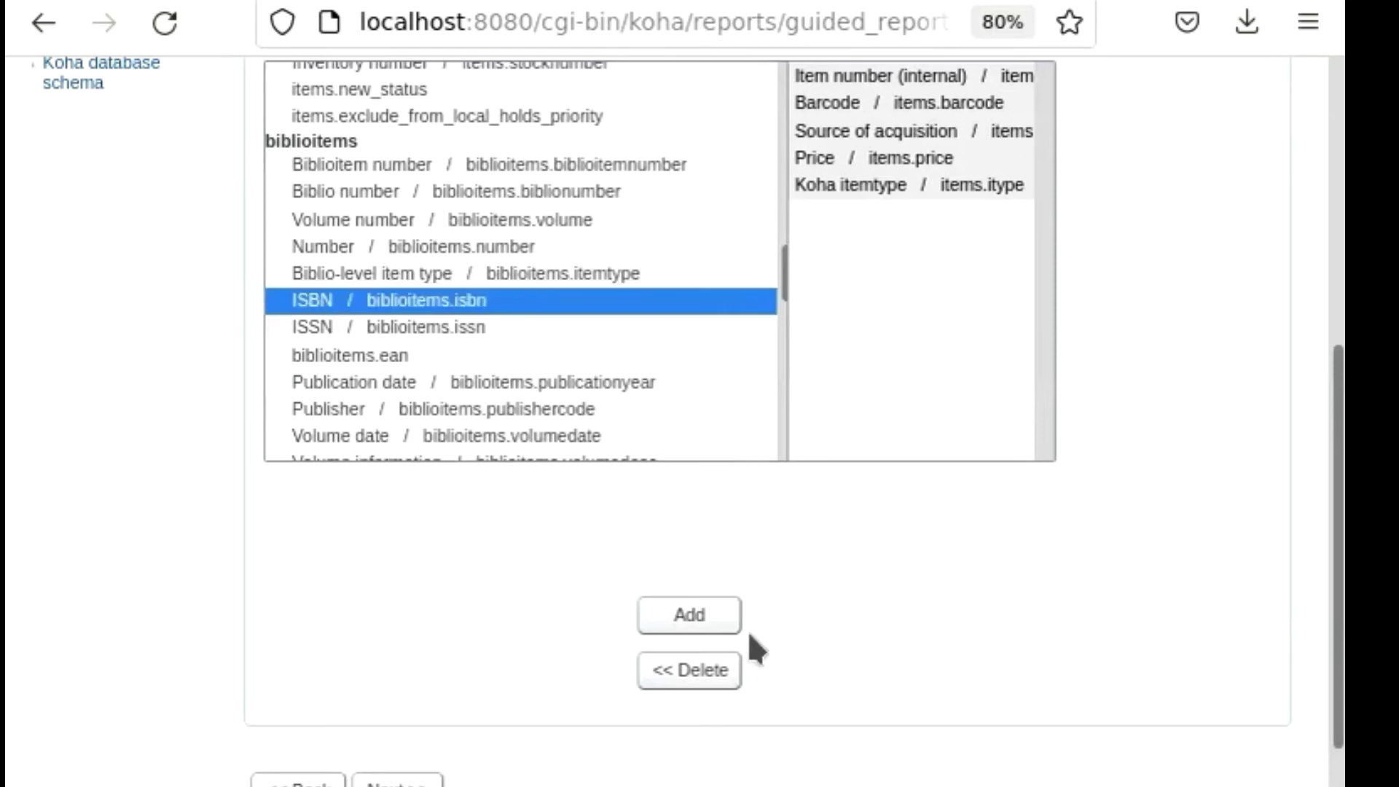
{"action": "left_click", "coordinate": [701, 620]}
Add the Publication date and Publisher columns from the biblioitems table to the report.
{"action": "scroll", "coordinate": [590, 397], "scroll_direction": "down", "scroll_amount": 3}
{"action": "scroll", "coordinate": [578, 326], "scroll_direction": "down", "scroll_amount": 3}
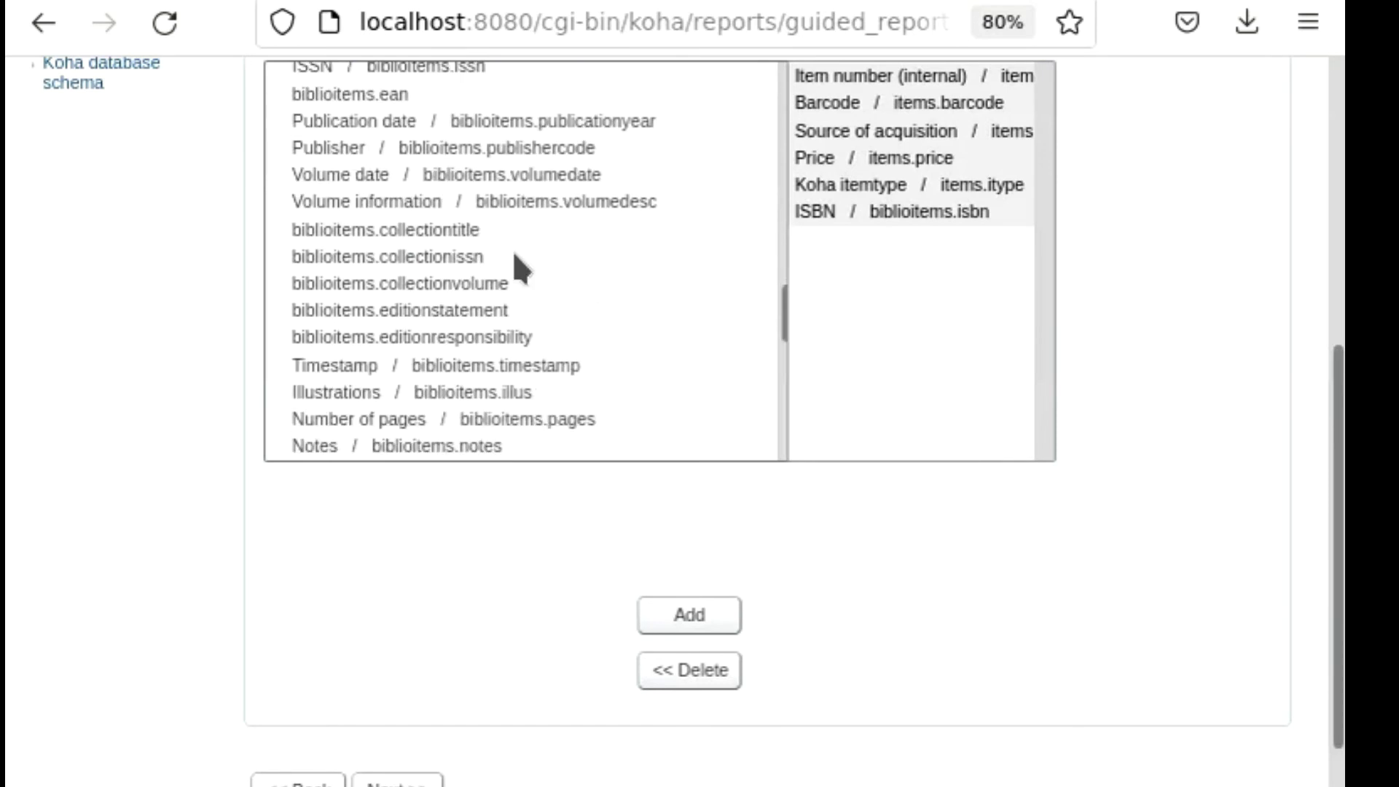
{"action": "left_click", "coordinate": [327, 124]}
{"action": "left_click", "coordinate": [691, 613]}
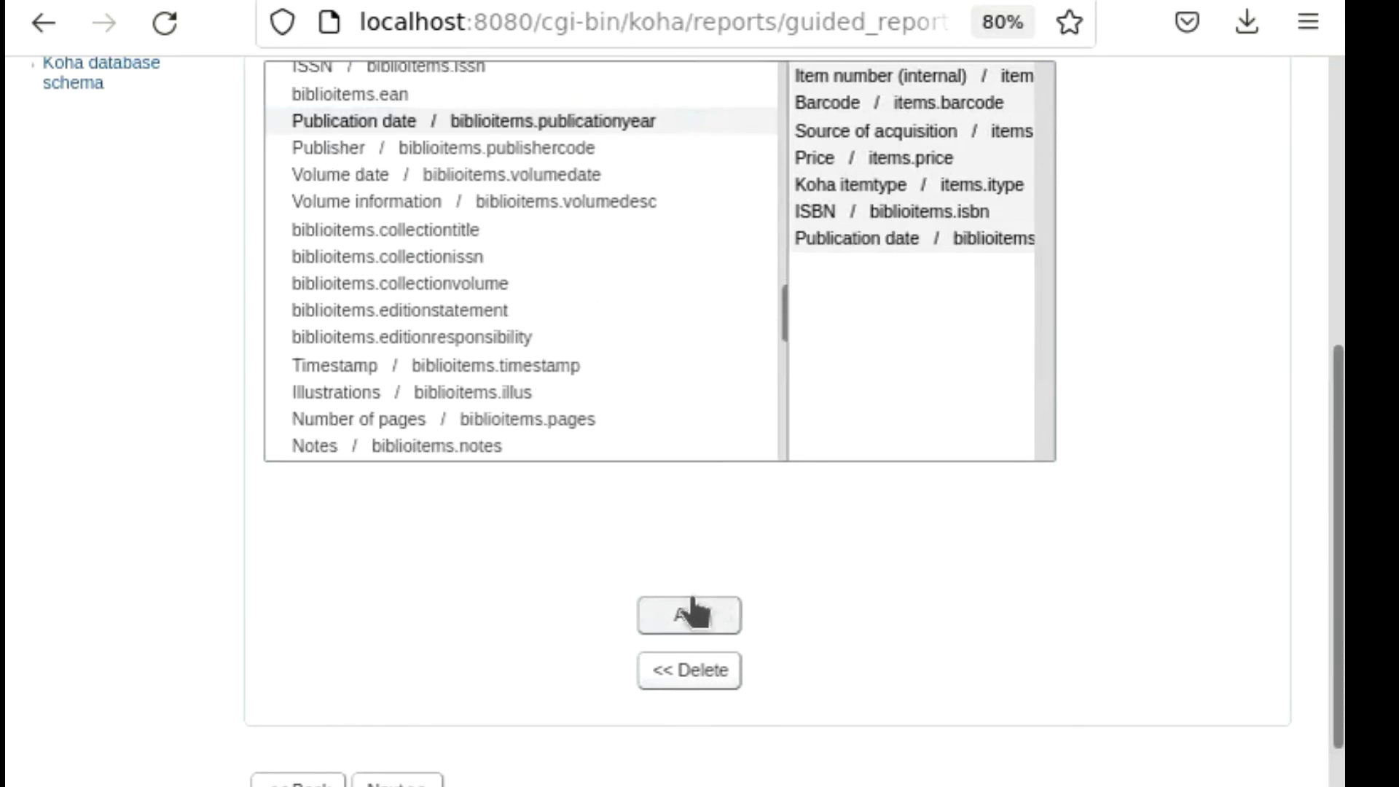
{"action": "left_click", "coordinate": [341, 150]}
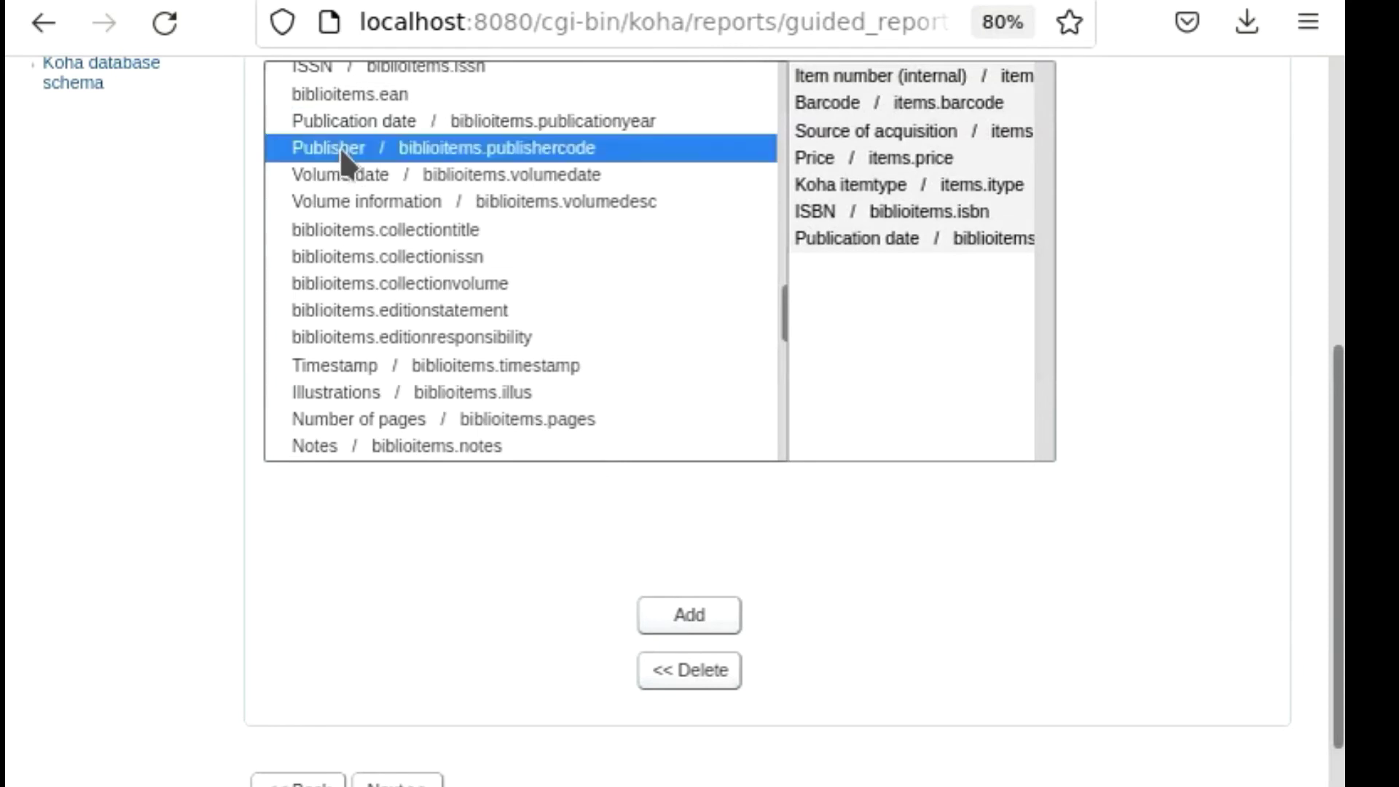
{"action": "left_click", "coordinate": [685, 620]}
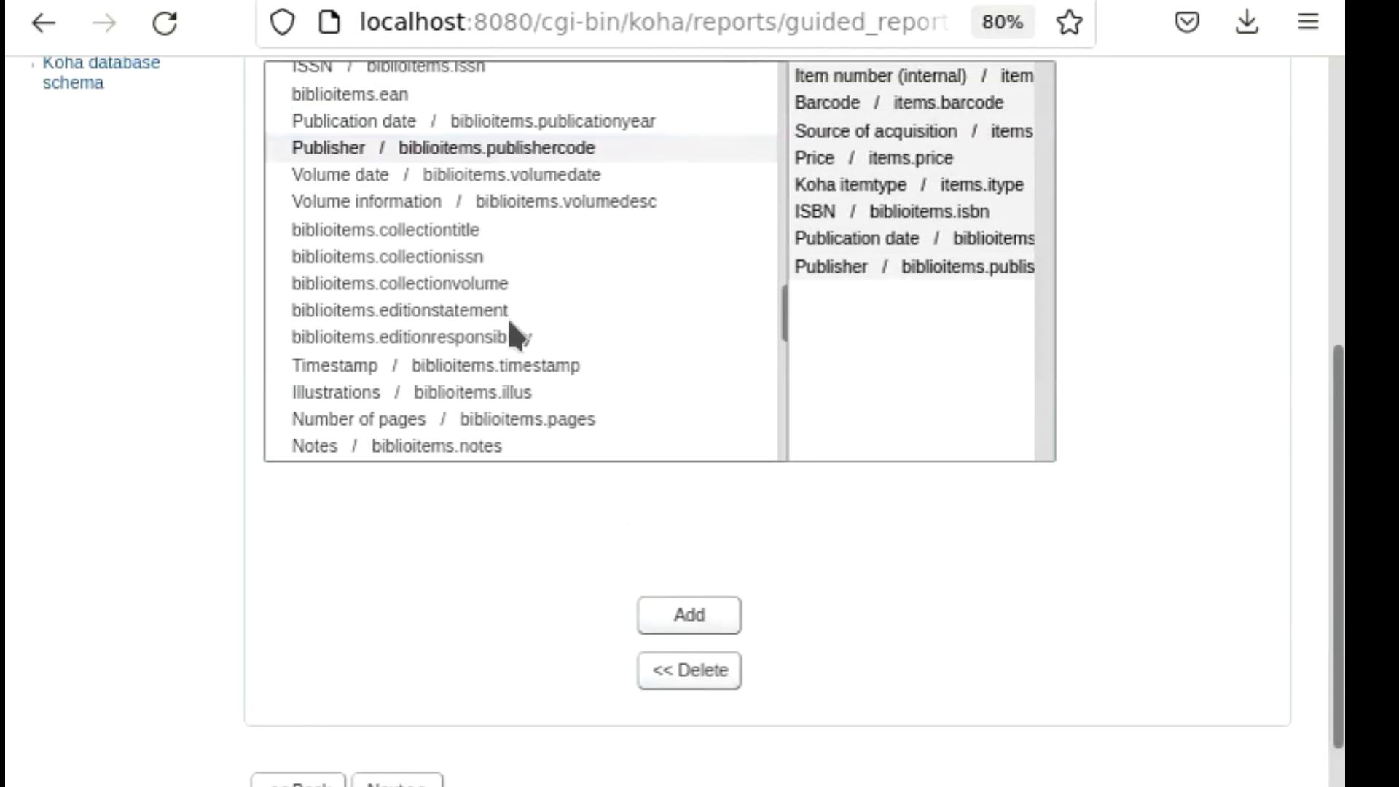
Add the Number of pages column (biblioitems.pages) to the report's display columns.
{"action": "scroll", "coordinate": [520, 306], "scroll_direction": "down", "scroll_amount": 3}
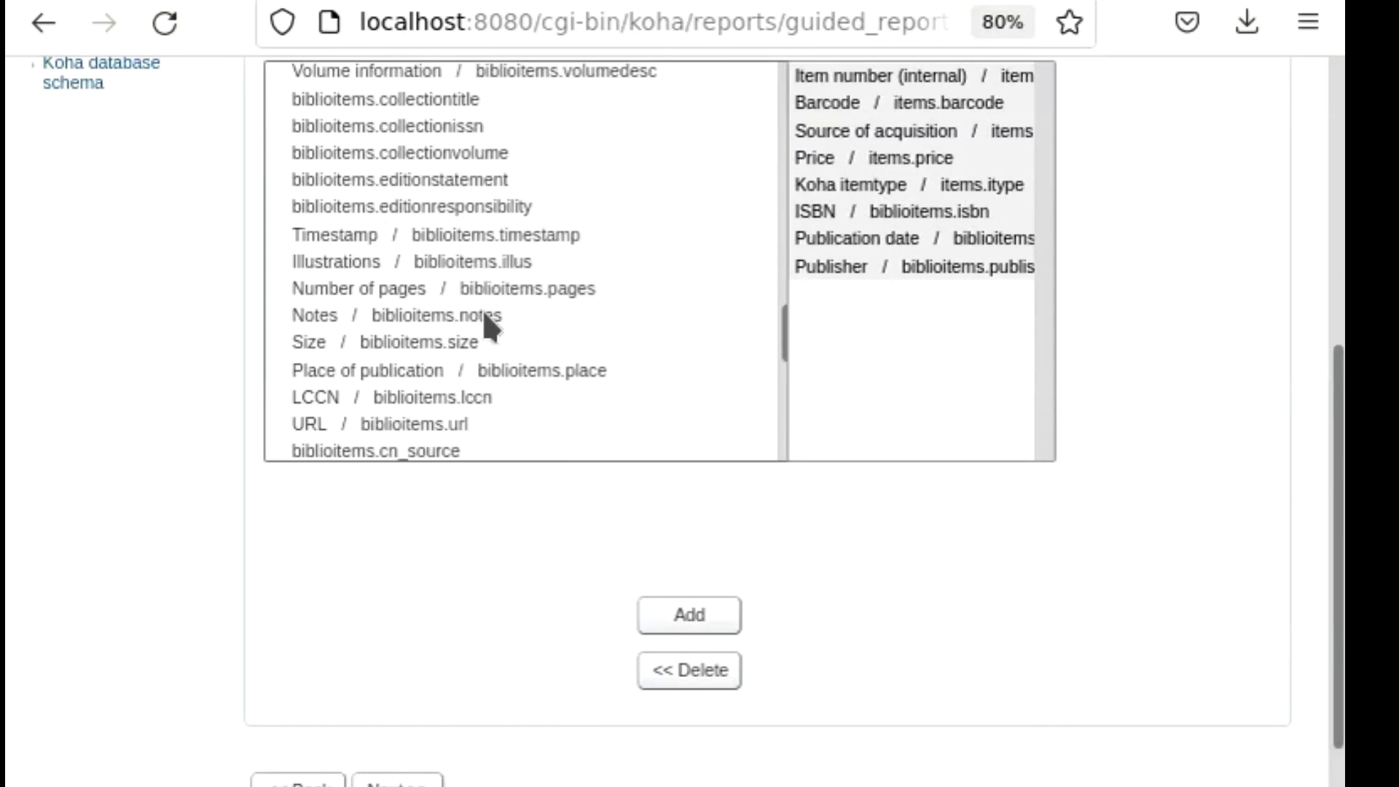
{"action": "scroll", "coordinate": [484, 320], "scroll_direction": "down", "scroll_amount": 3}
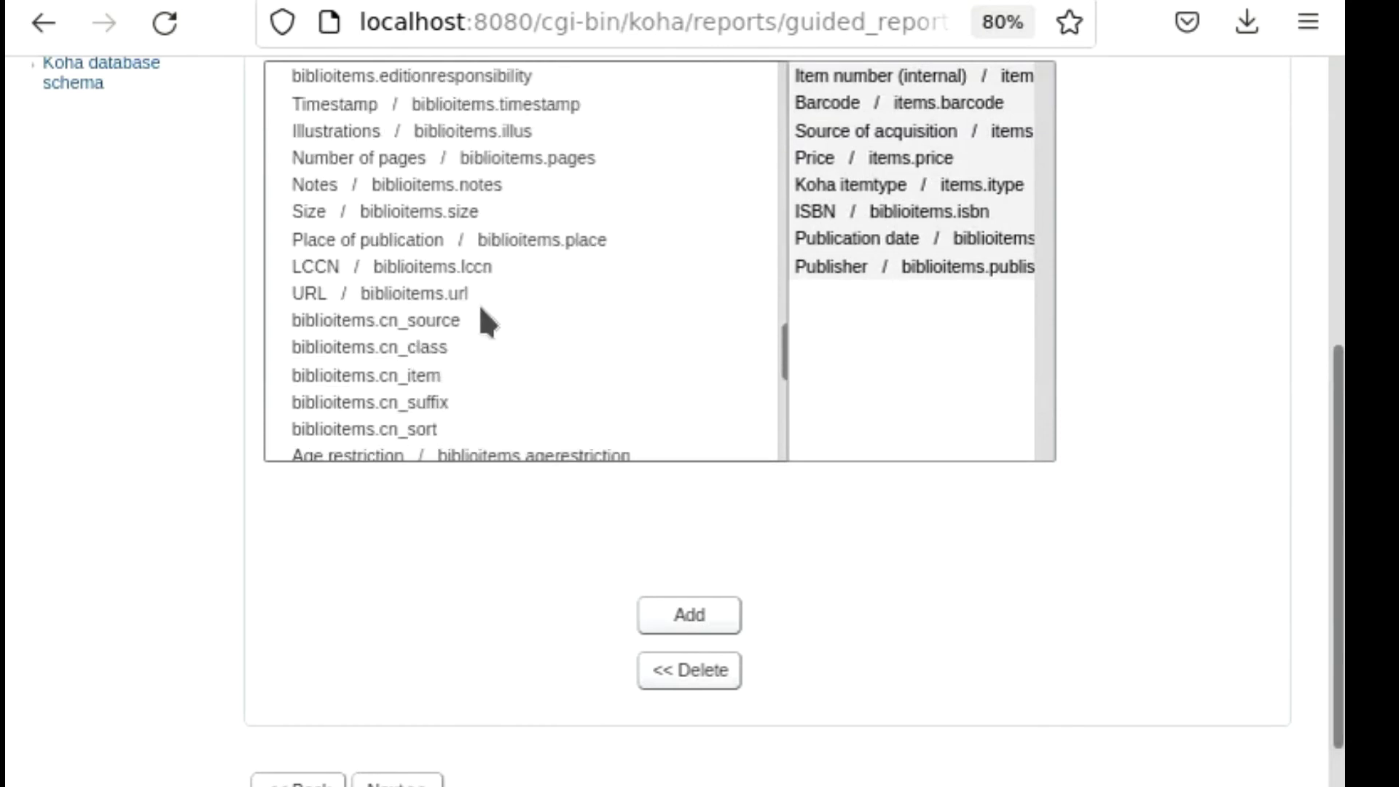
{"action": "left_click", "coordinate": [343, 156]}
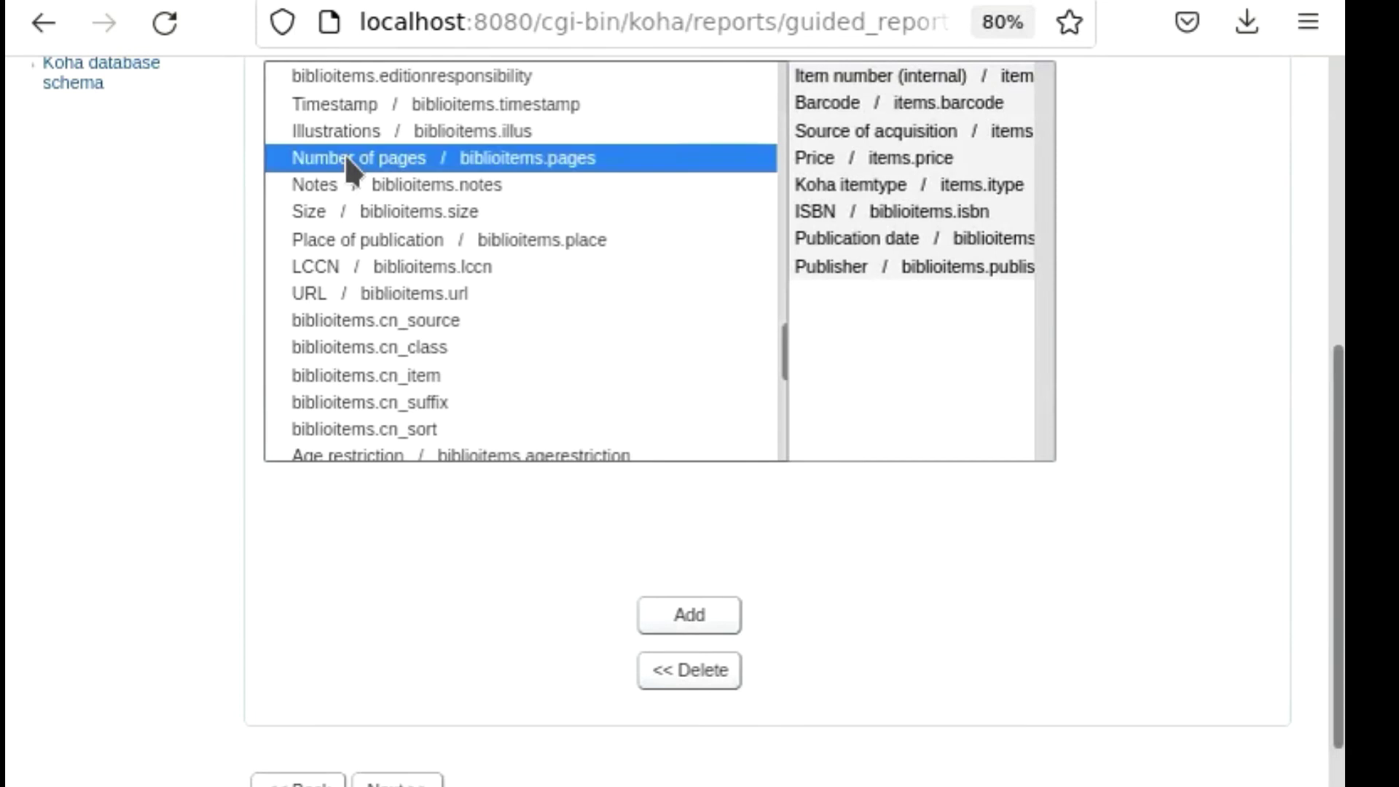
{"action": "left_click", "coordinate": [665, 622]}
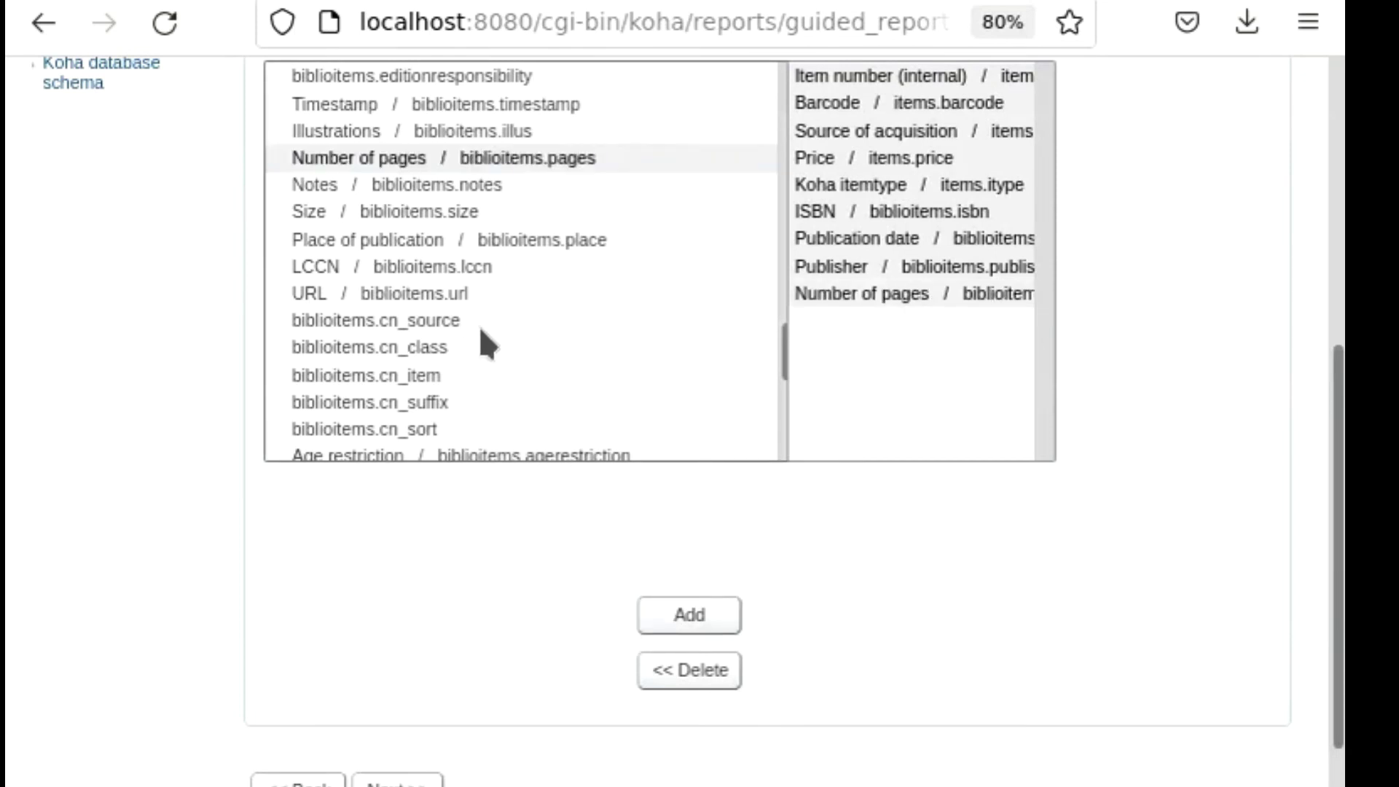
Add the biblio.title column to the report and submit the column selection.
{"action": "scroll", "coordinate": [477, 335], "scroll_direction": "down", "scroll_amount": 3}
{"action": "scroll", "coordinate": [486, 349], "scroll_direction": "down", "scroll_amount": 2}
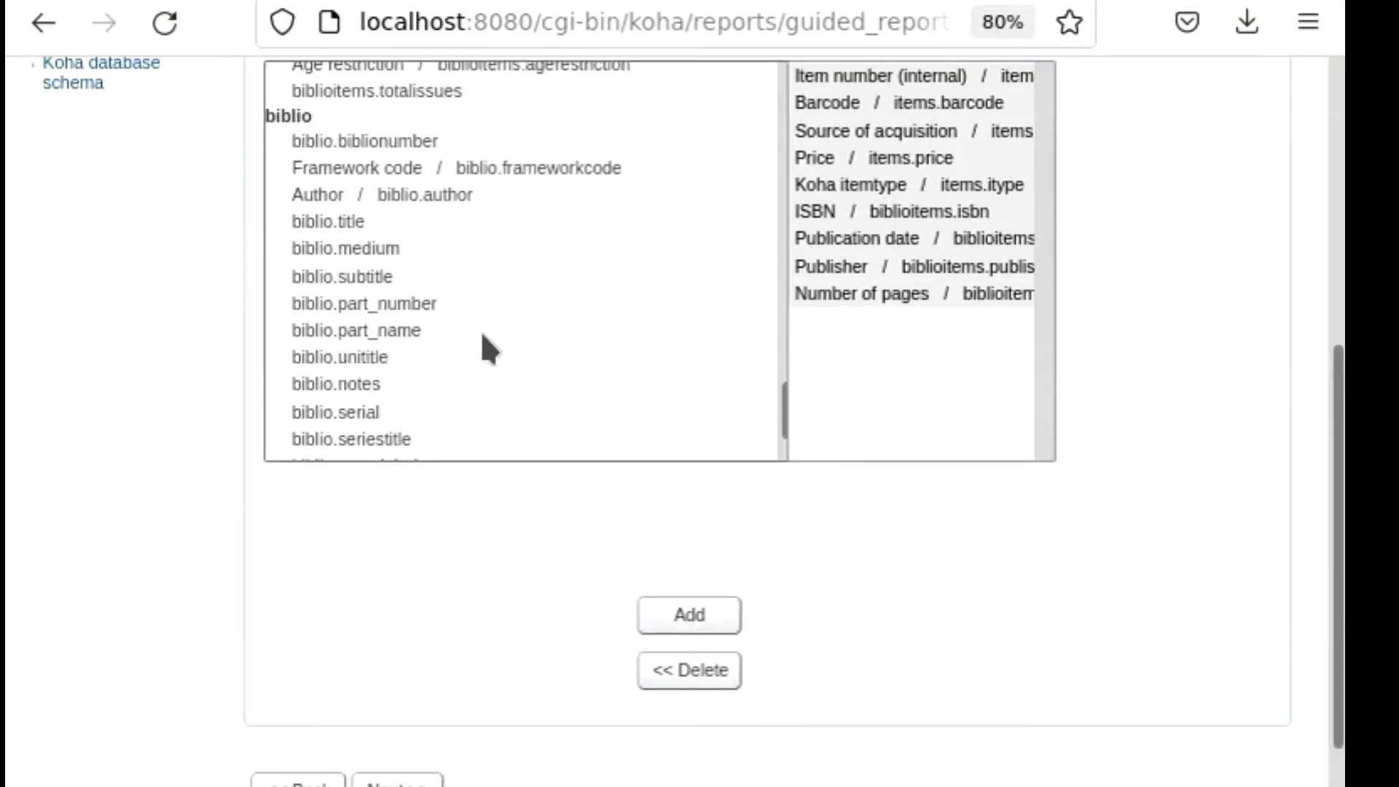
{"action": "left_click", "coordinate": [339, 219]}
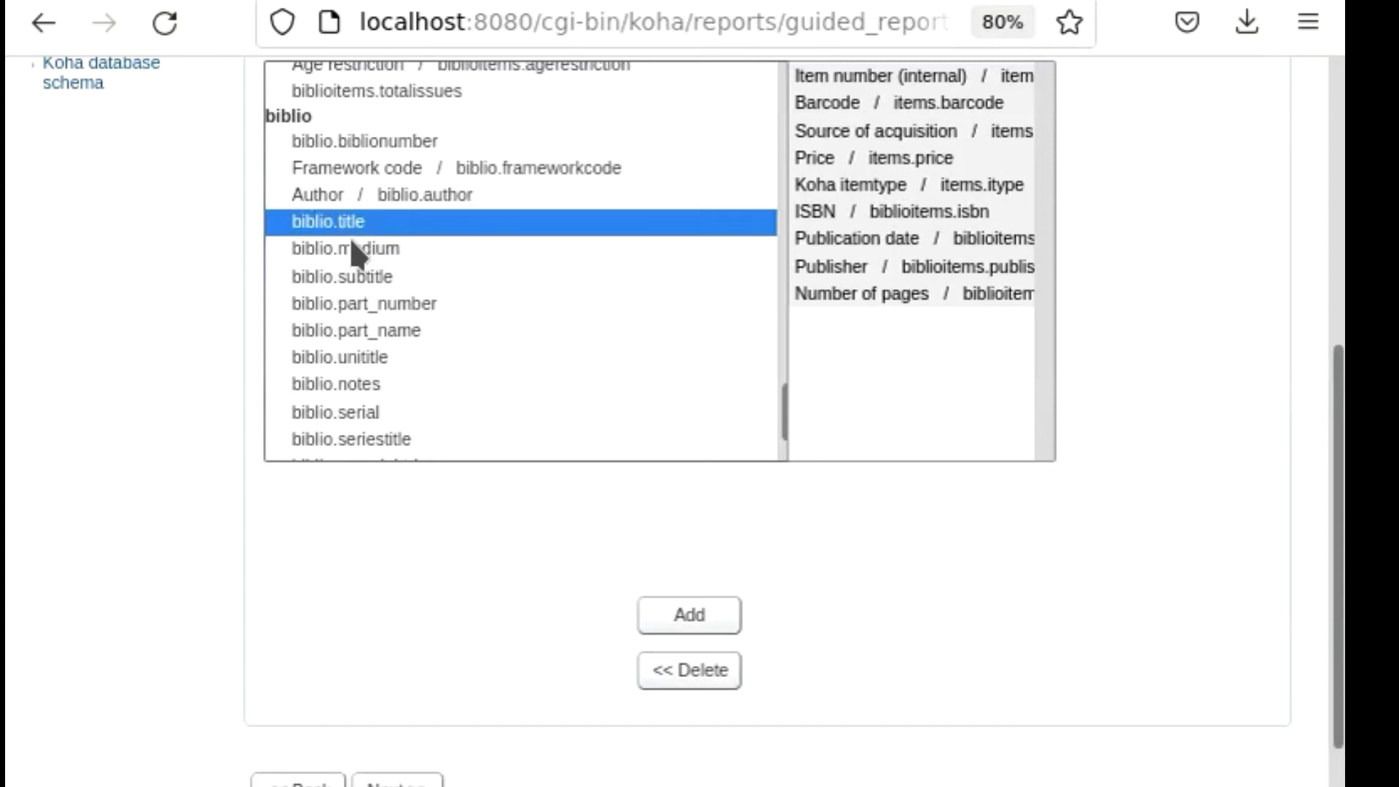
{"action": "left_click", "coordinate": [701, 620]}
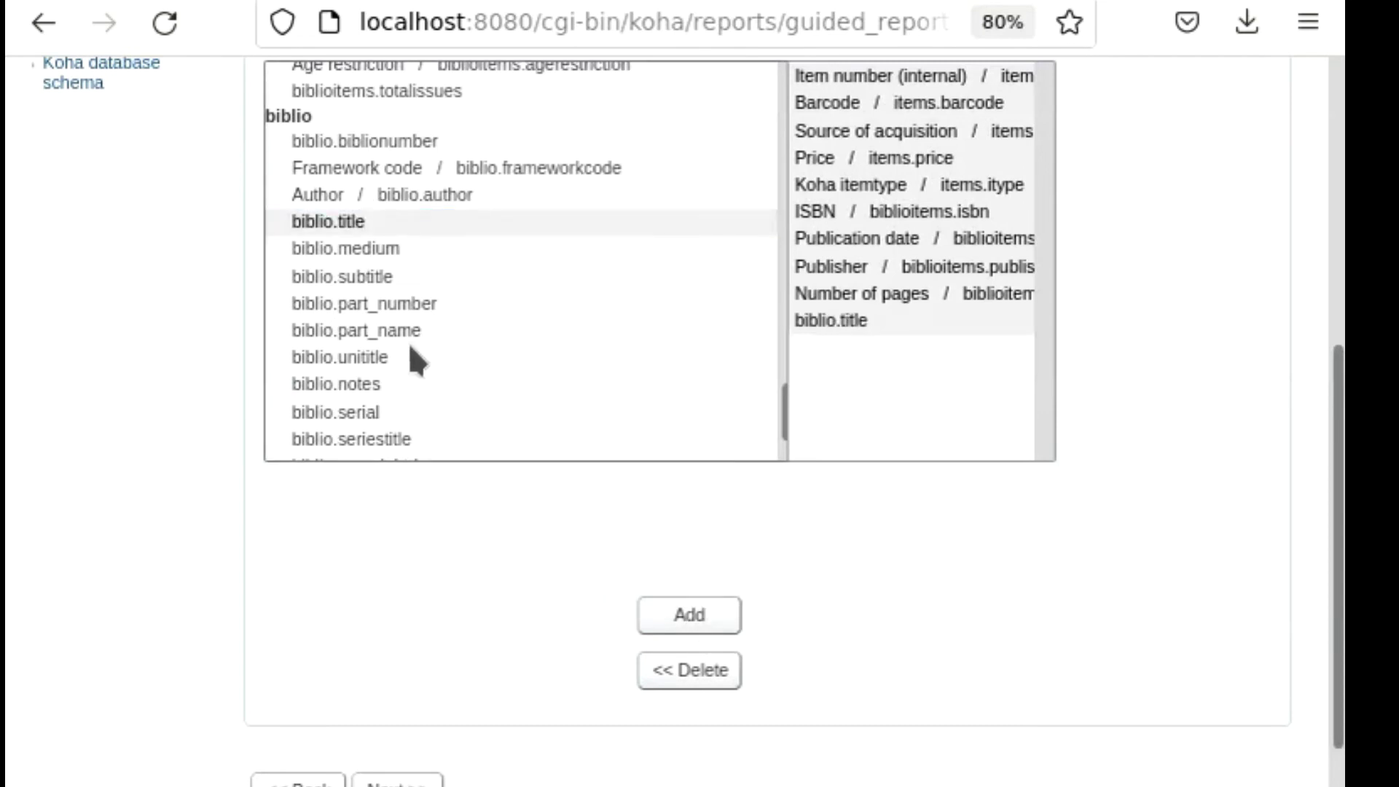
{"action": "scroll", "coordinate": [411, 349], "scroll_direction": "down", "scroll_amount": 2}
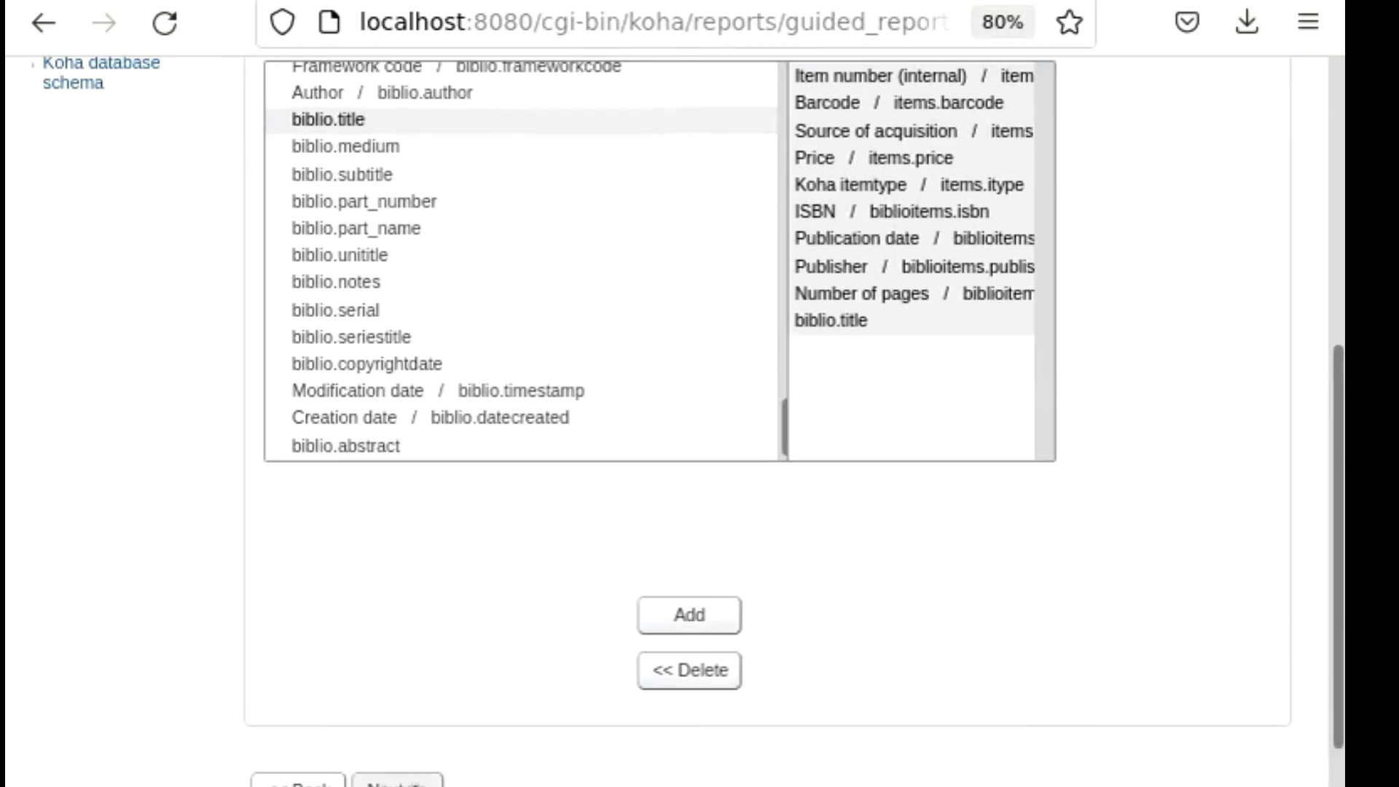
{"action": "left_click", "coordinate": [397, 781]}
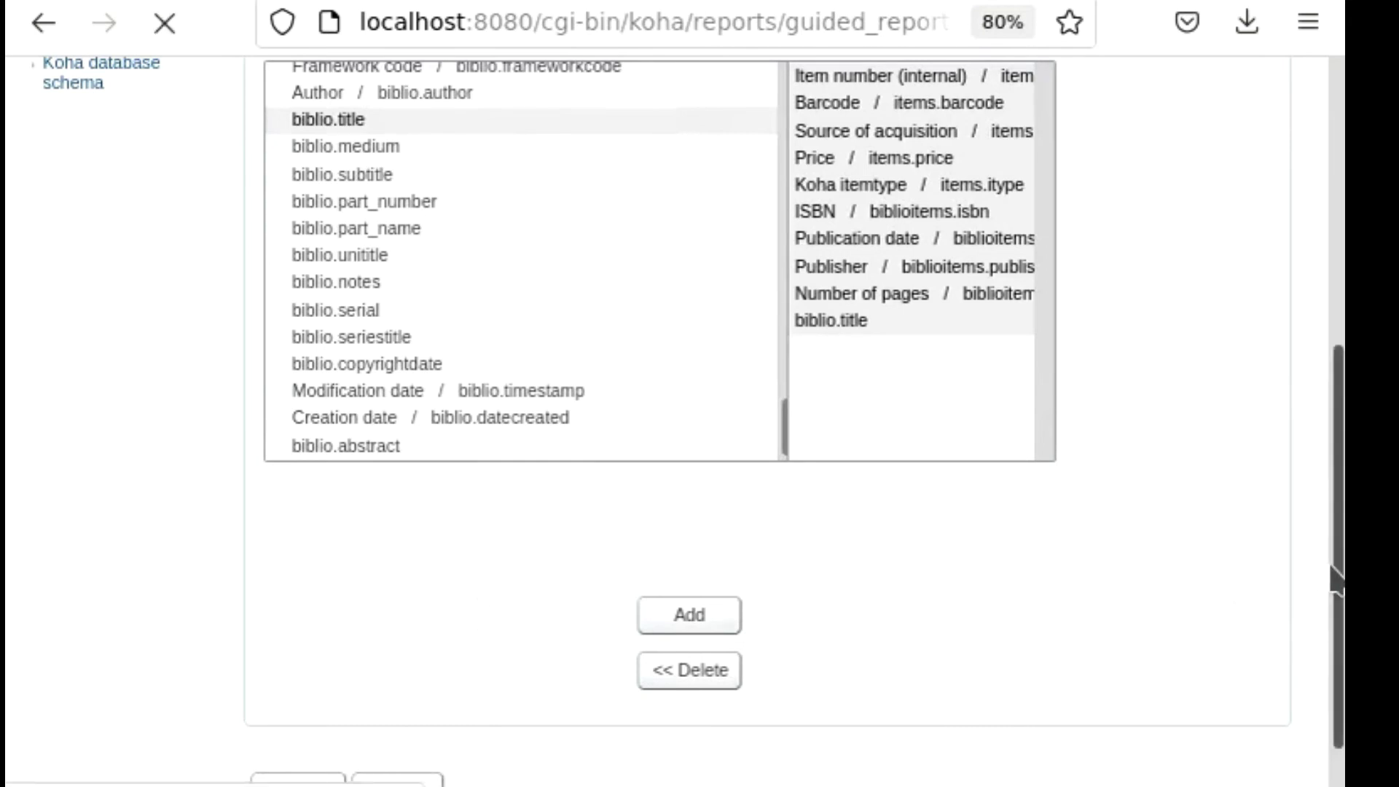
Log back in to the library system with the saved staff username and password.
{"action": "scroll", "coordinate": [1046, 592], "scroll_direction": "down", "scroll_amount": 3}
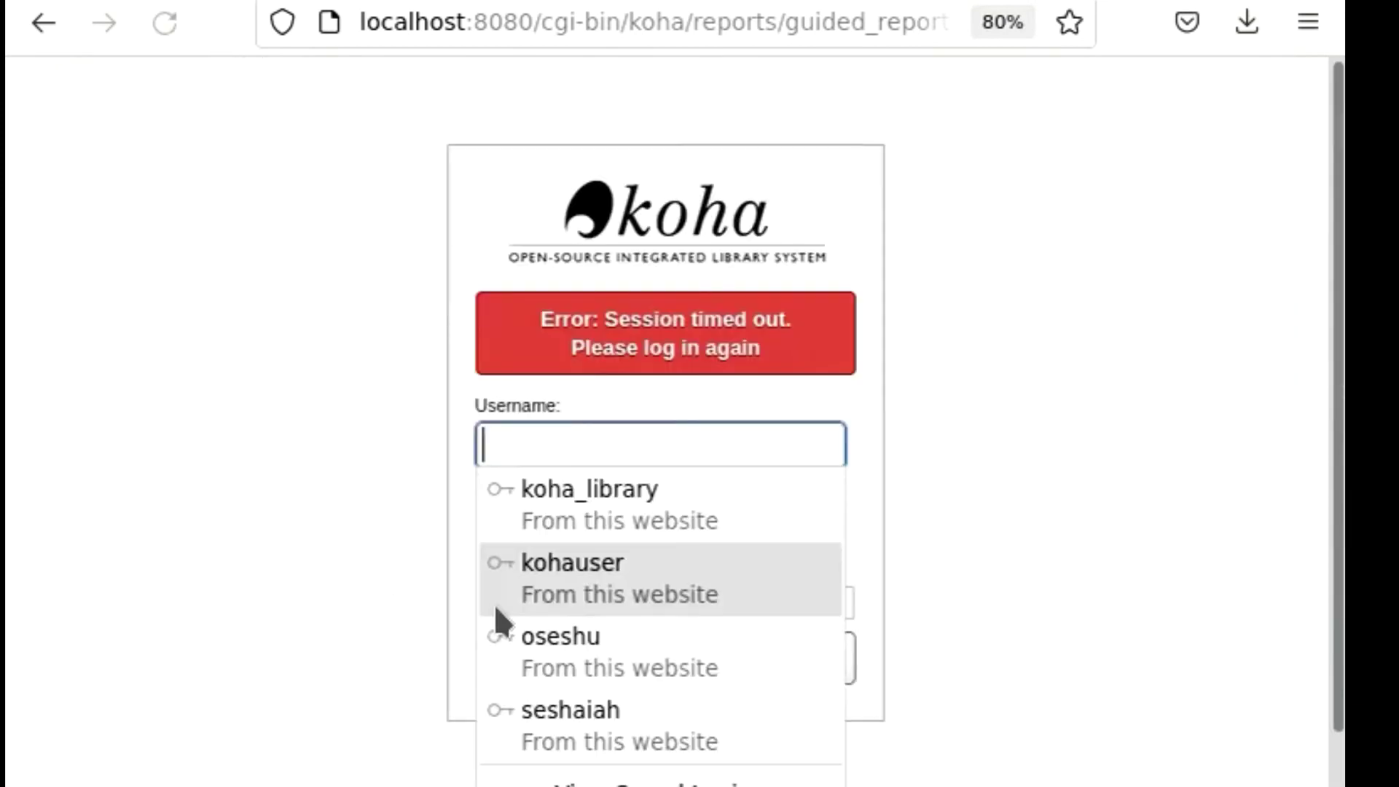
{"action": "left_click", "coordinate": [522, 635]}
{"action": "left_click", "coordinate": [799, 664]}
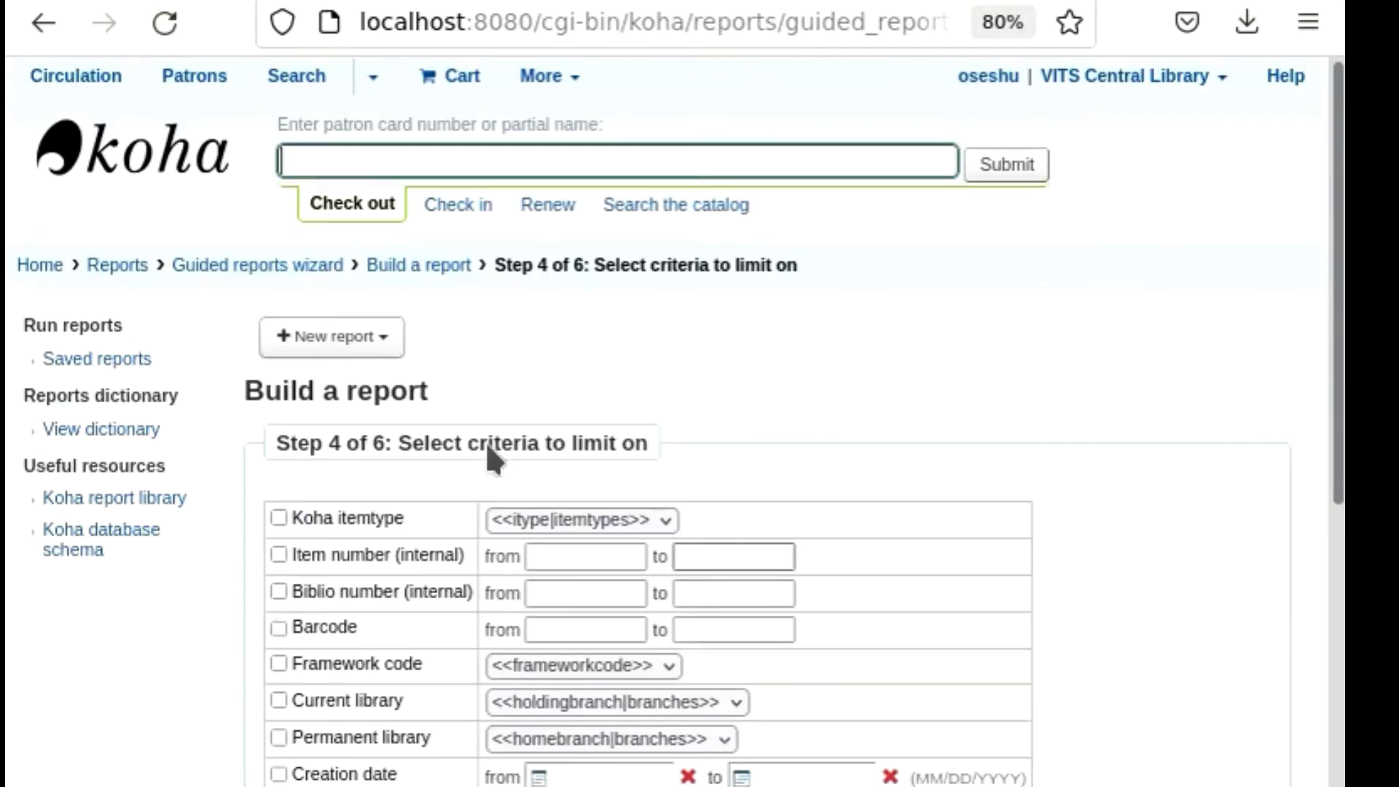
Choose BK as the value of the first Koha itemtype criterion, leaving the framework code at its default placeholder.
{"action": "scroll", "coordinate": [465, 514], "scroll_direction": "down", "scroll_amount": 2}
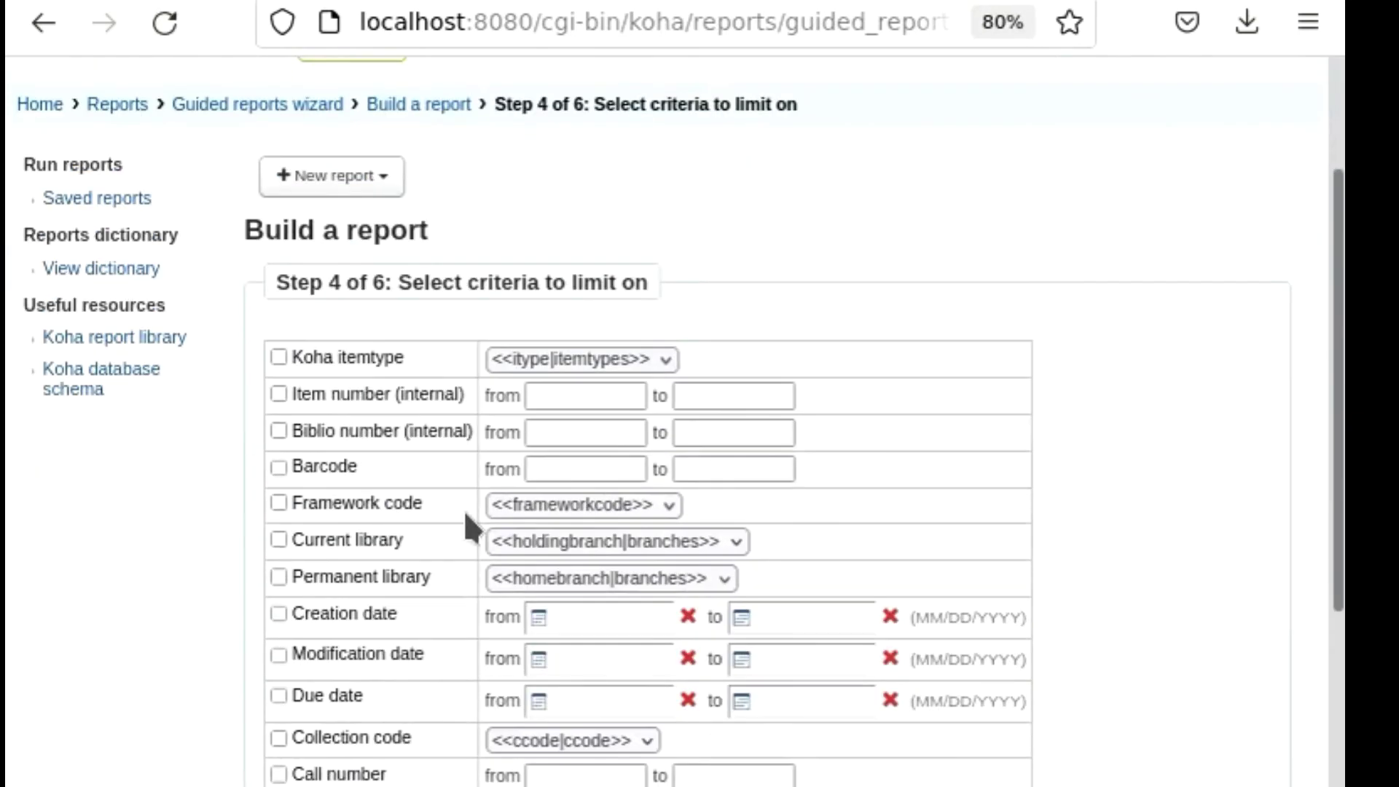
{"action": "scroll", "coordinate": [464, 518], "scroll_direction": "down", "scroll_amount": 2}
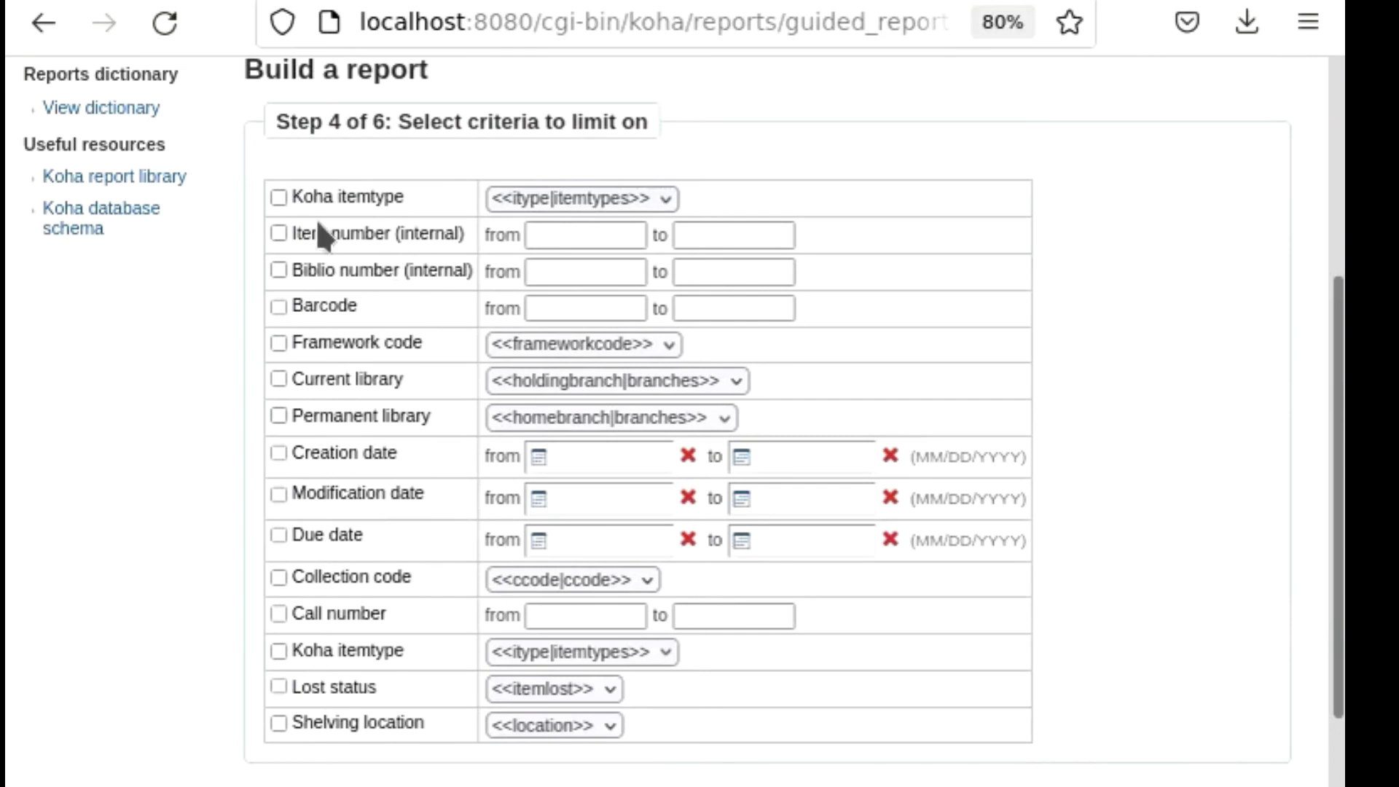
{"action": "left_click", "coordinate": [644, 196]}
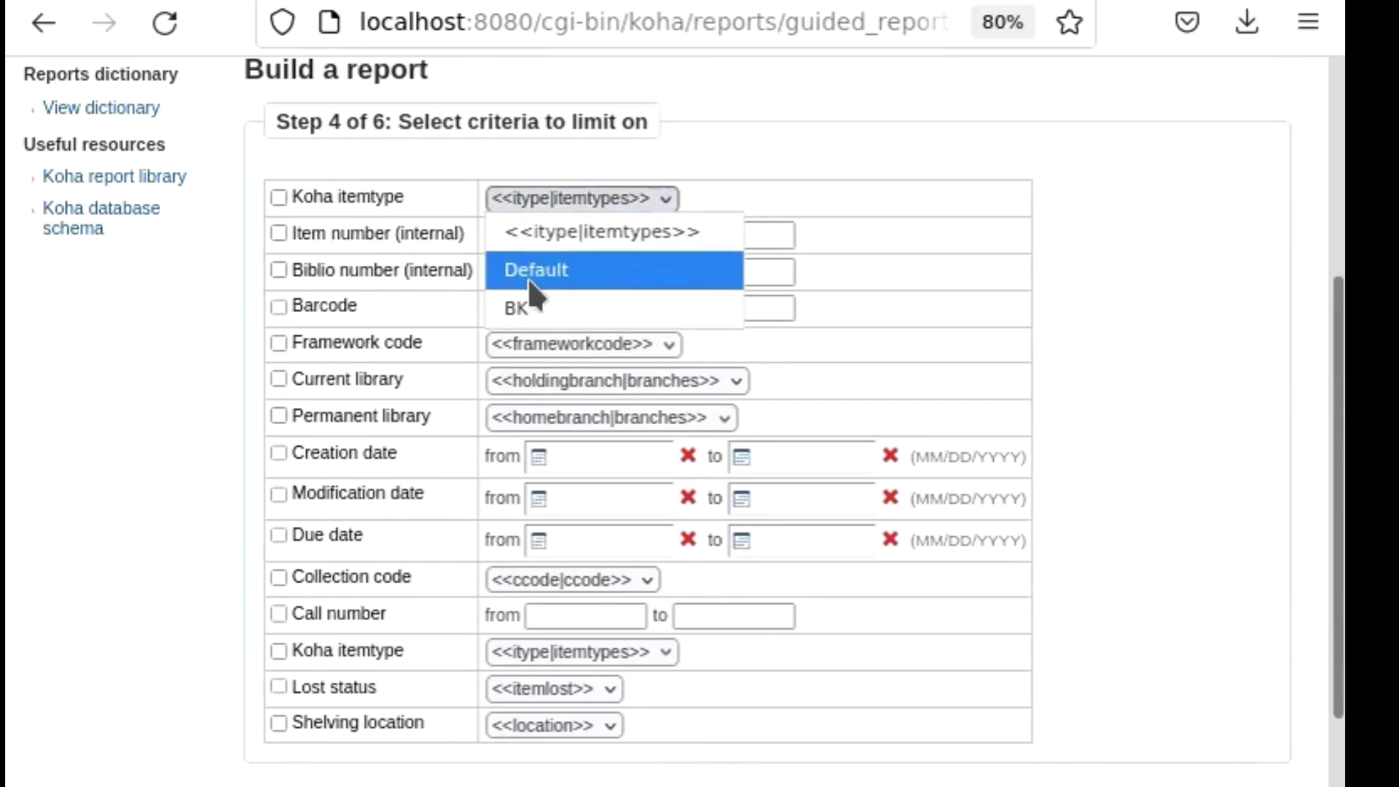
{"action": "left_click", "coordinate": [524, 313]}
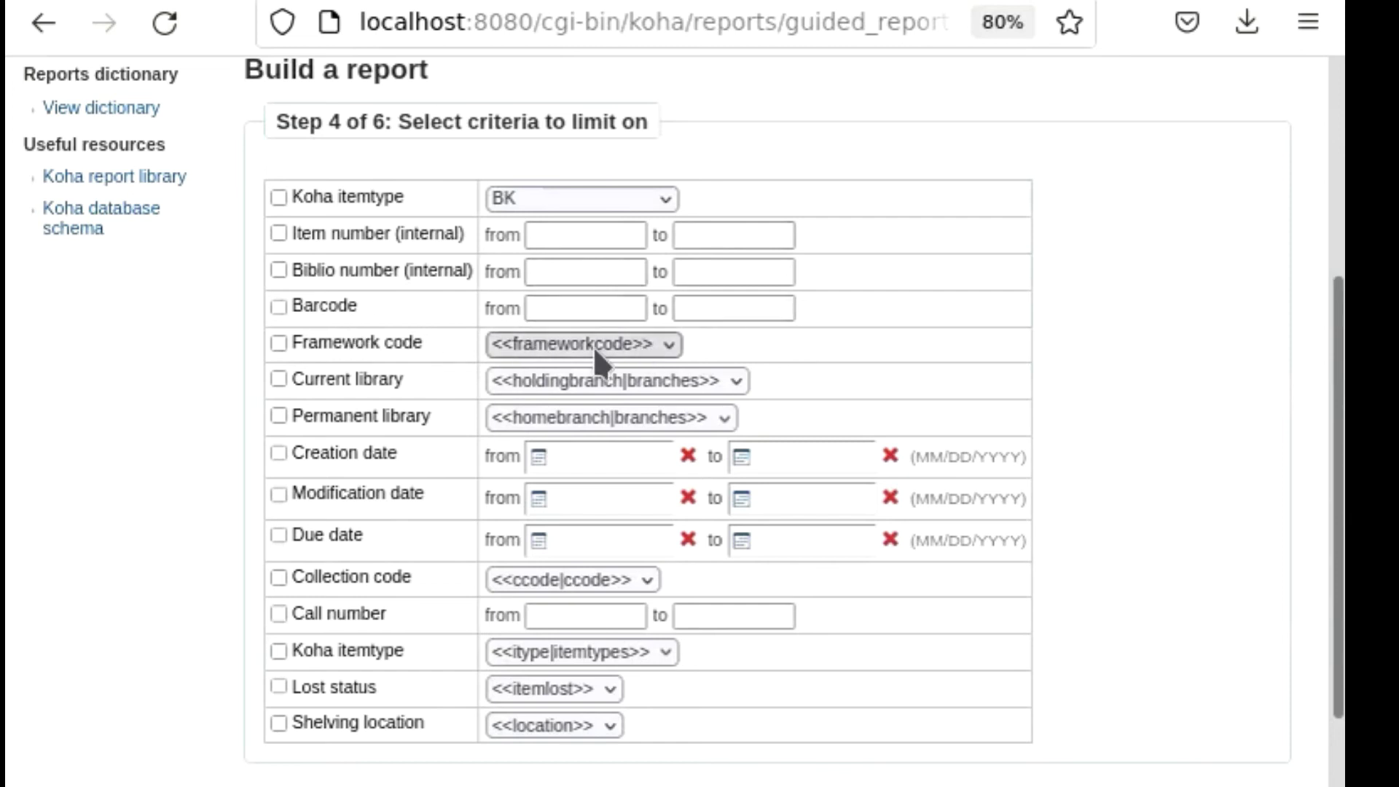
{"action": "left_click", "coordinate": [655, 345]}
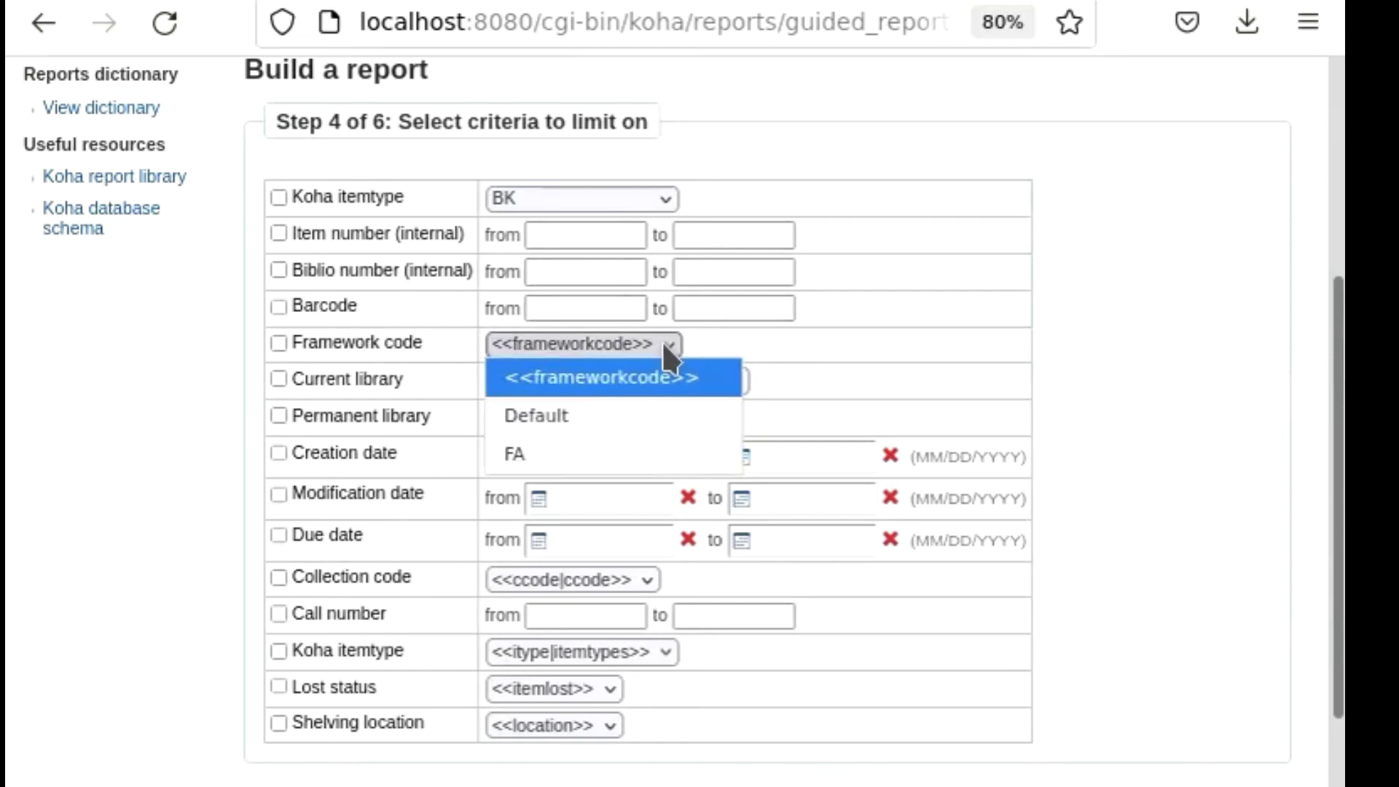
{"action": "left_click", "coordinate": [662, 338]}
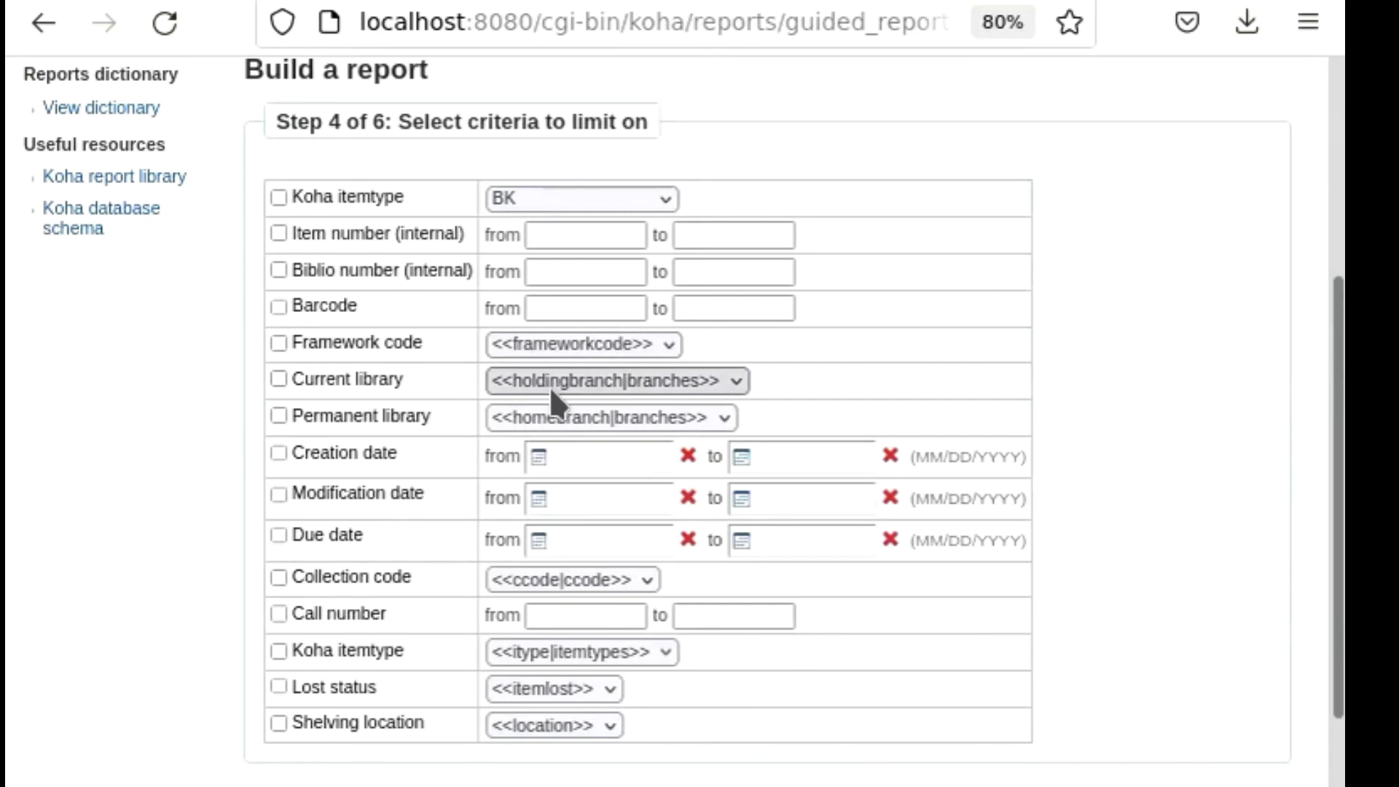
Submit the limit criteria and continue to the report ordering without picking any column to total.
{"action": "scroll", "coordinate": [528, 543], "scroll_direction": "down", "scroll_amount": 2}
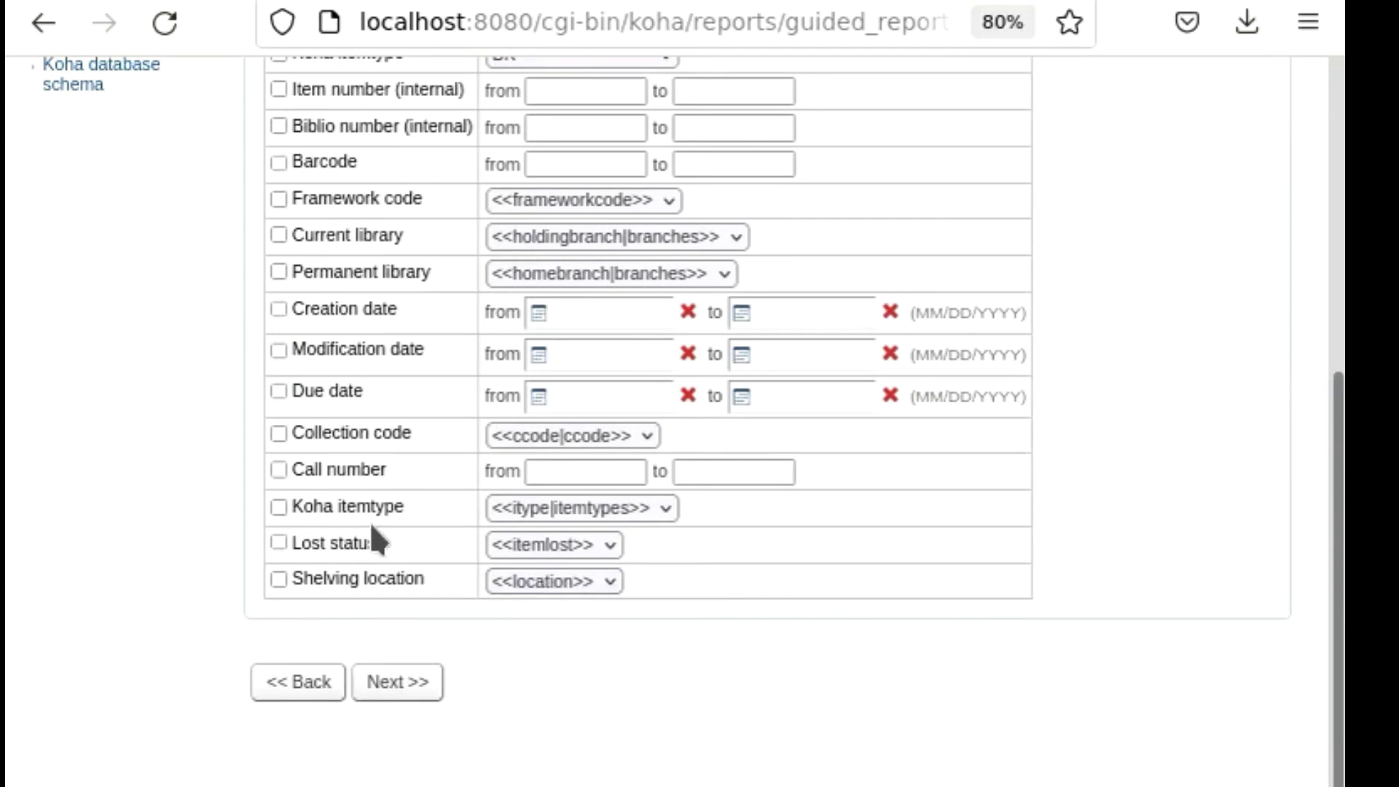
{"action": "left_click", "coordinate": [393, 685]}
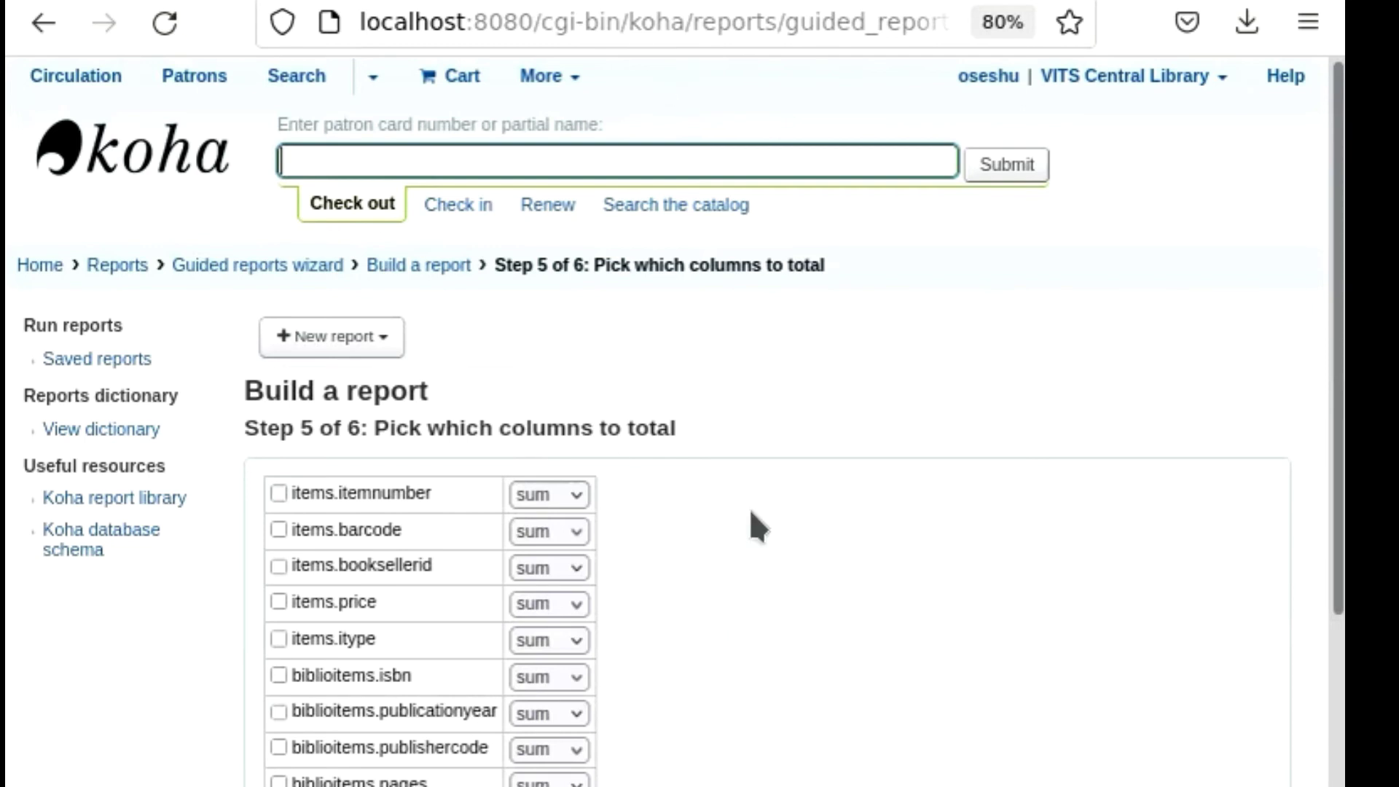
{"action": "scroll", "coordinate": [807, 486], "scroll_direction": "down", "scroll_amount": 5}
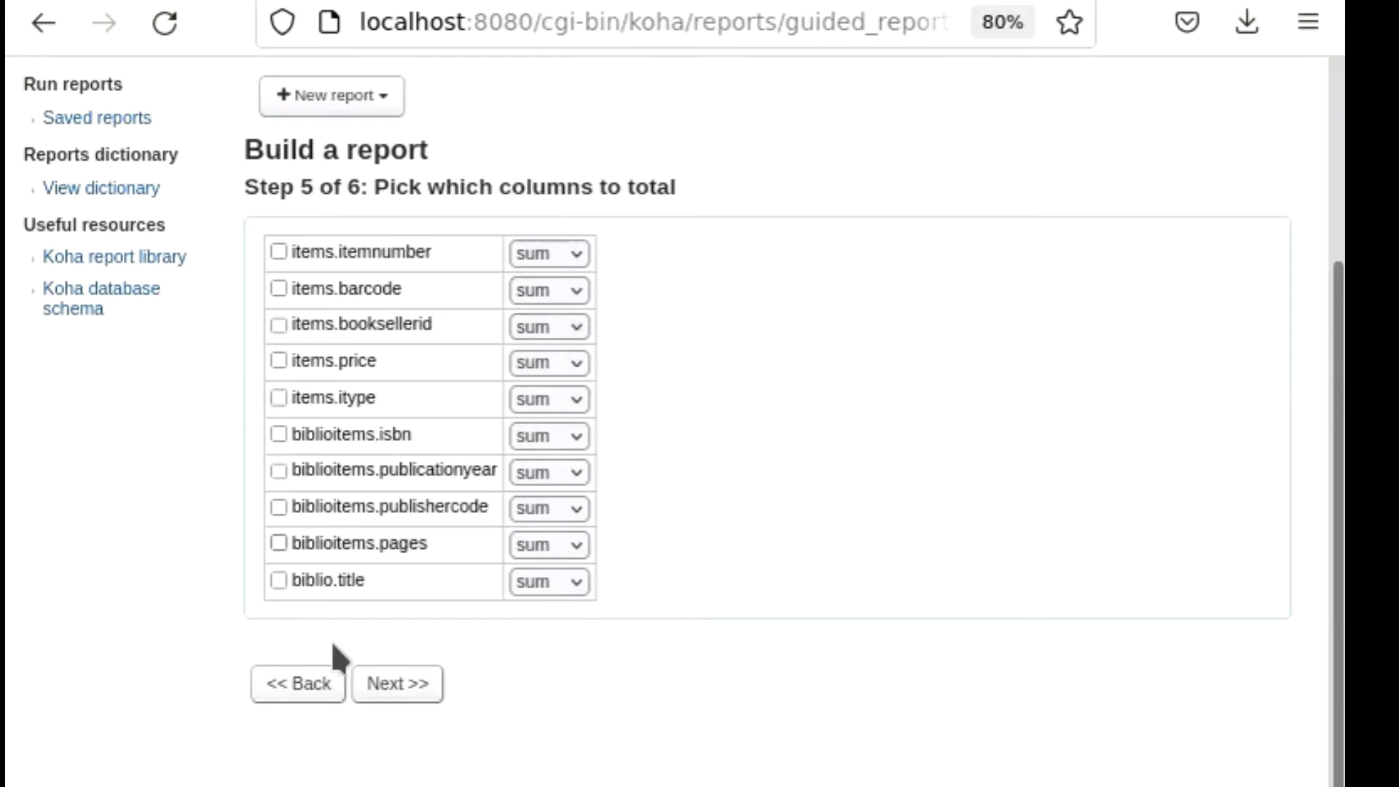
{"action": "left_click", "coordinate": [398, 700]}
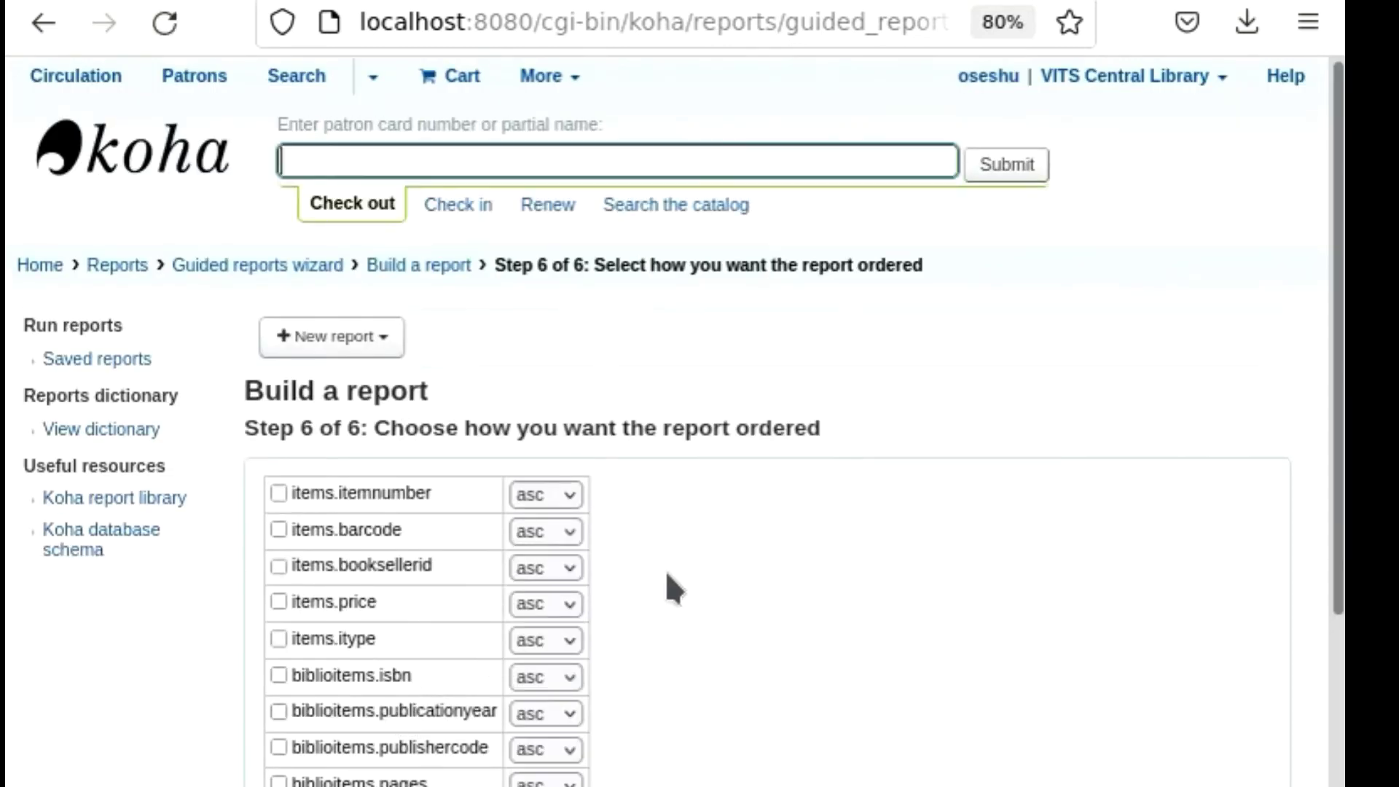
Keep items.itemnumber at asc, leave all ordering columns unselected and finish building the report.
{"action": "scroll", "coordinate": [666, 570], "scroll_direction": "down", "scroll_amount": 2}
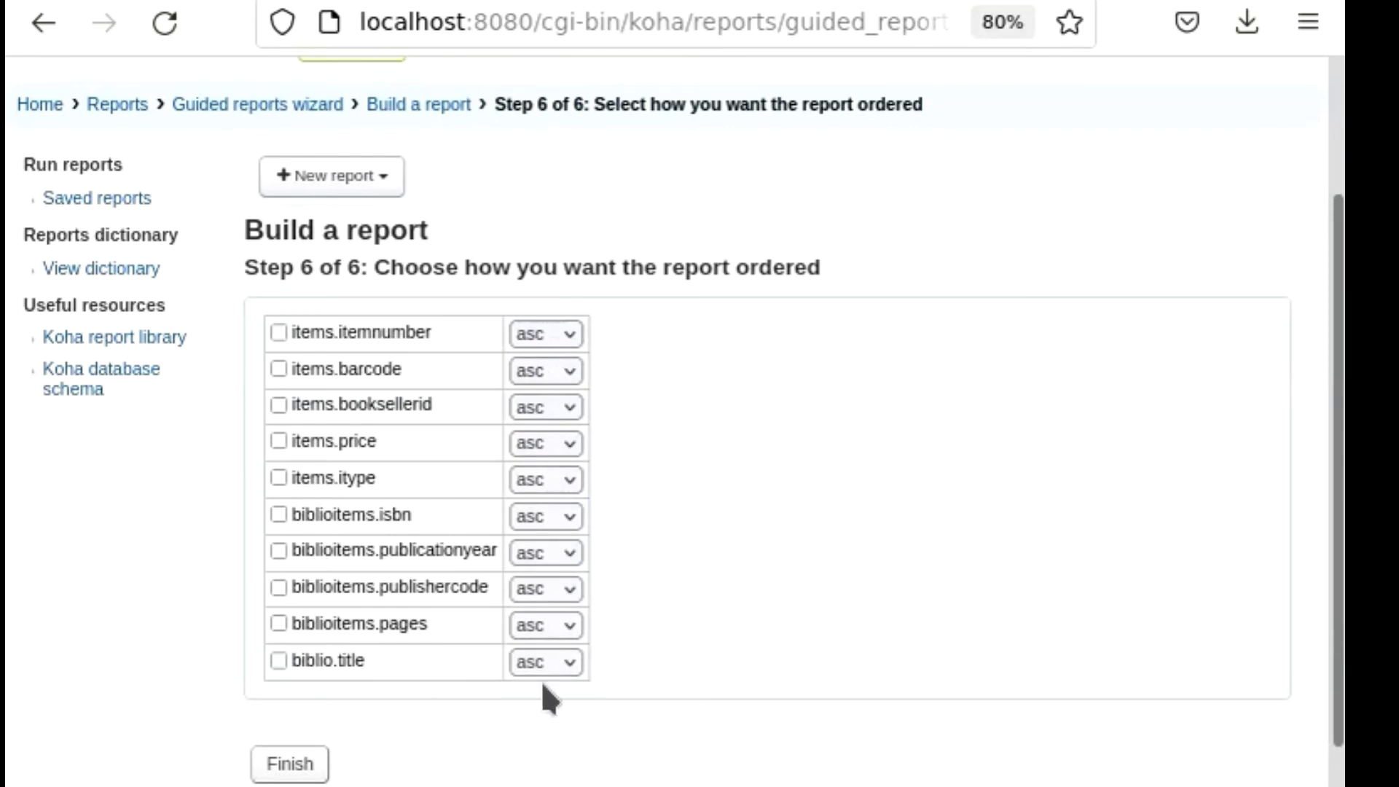
{"action": "left_click", "coordinate": [567, 337]}
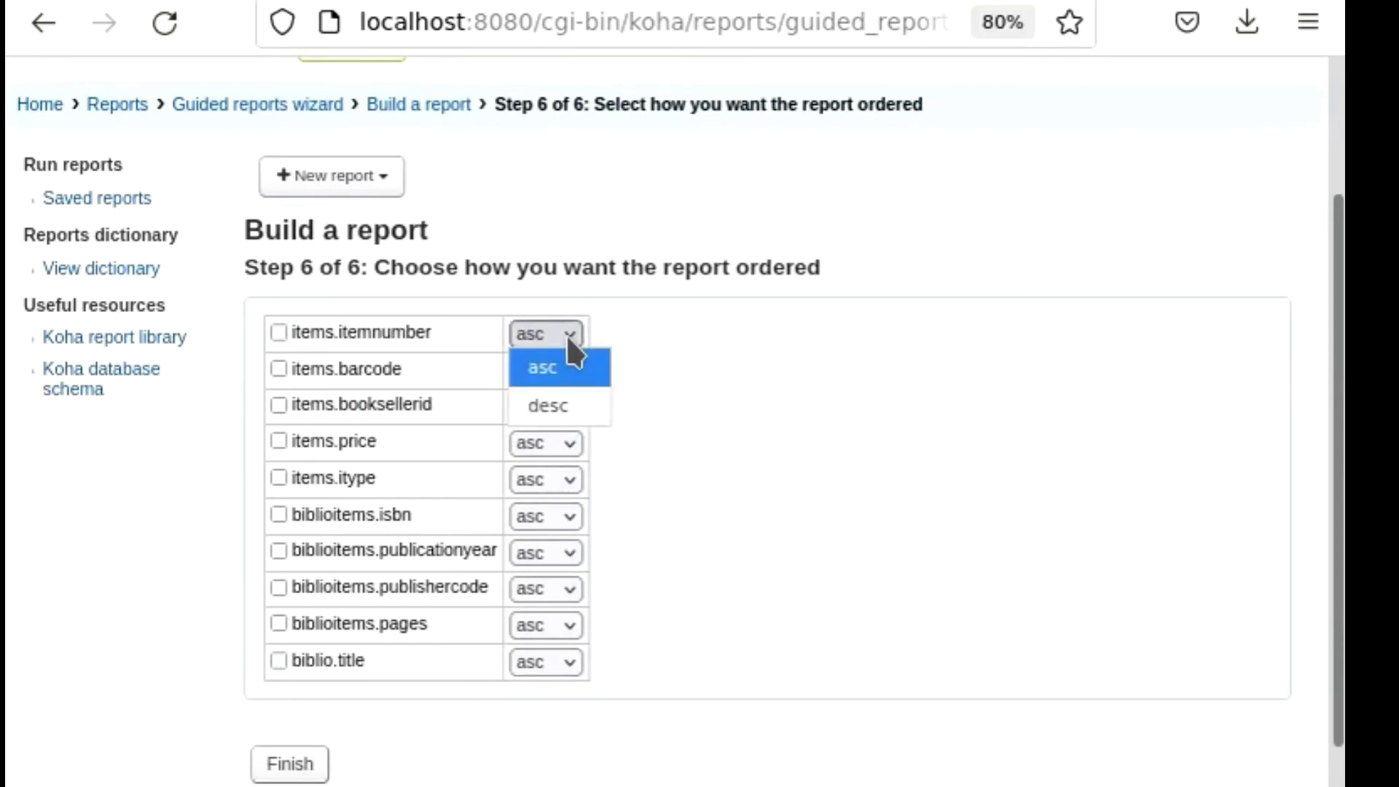
{"action": "left_click", "coordinate": [567, 337]}
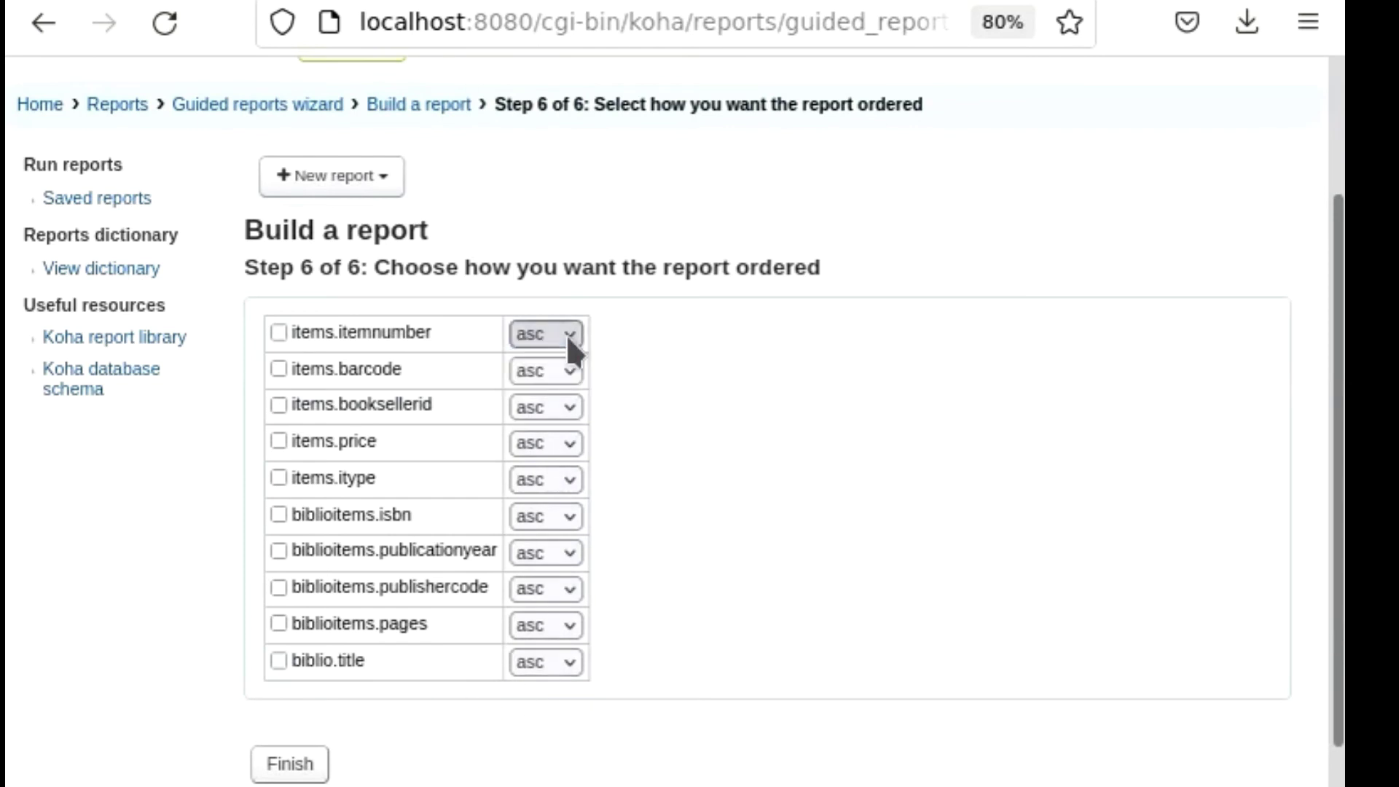
{"action": "left_click", "coordinate": [290, 759]}
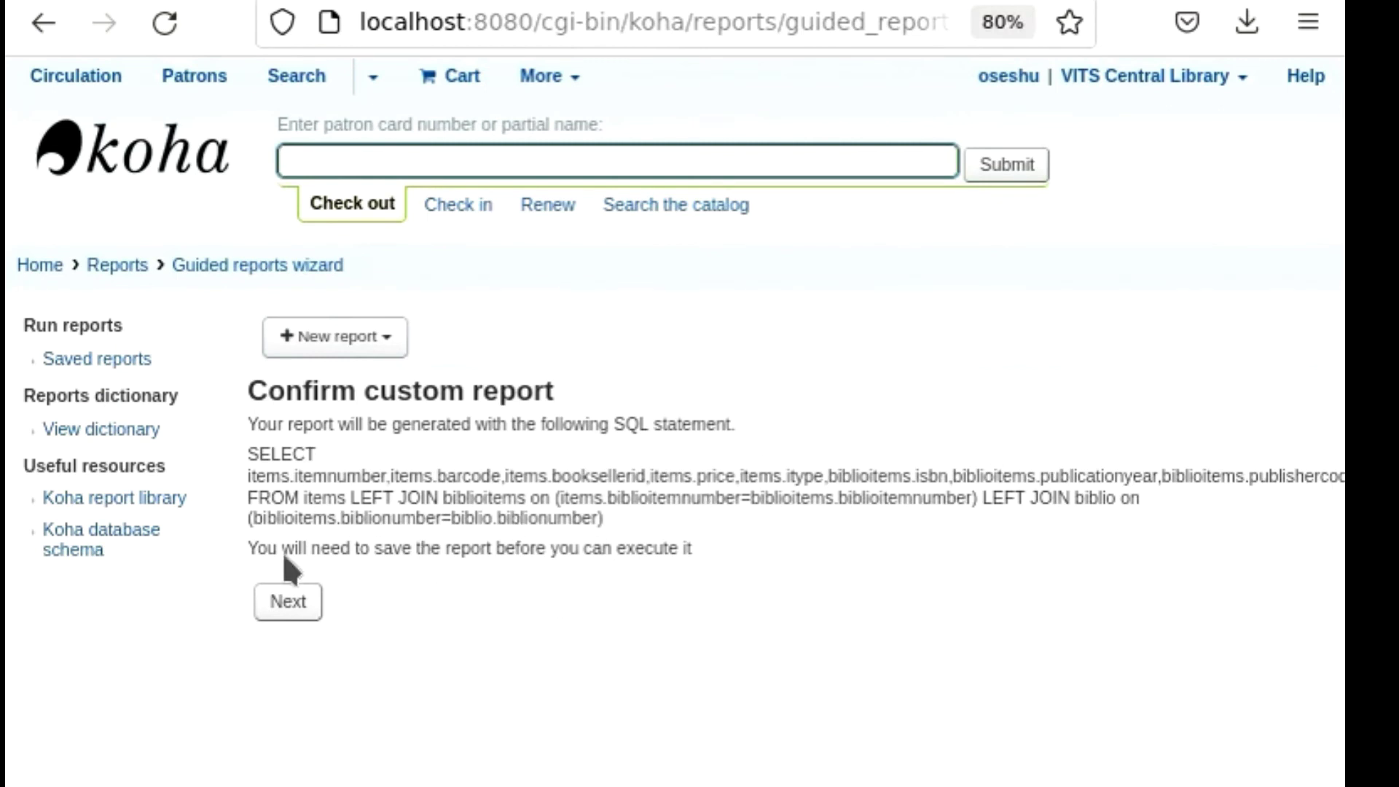
Accept the generated SQL statement and name the custom report "catalogue".
{"action": "left_click", "coordinate": [299, 601]}
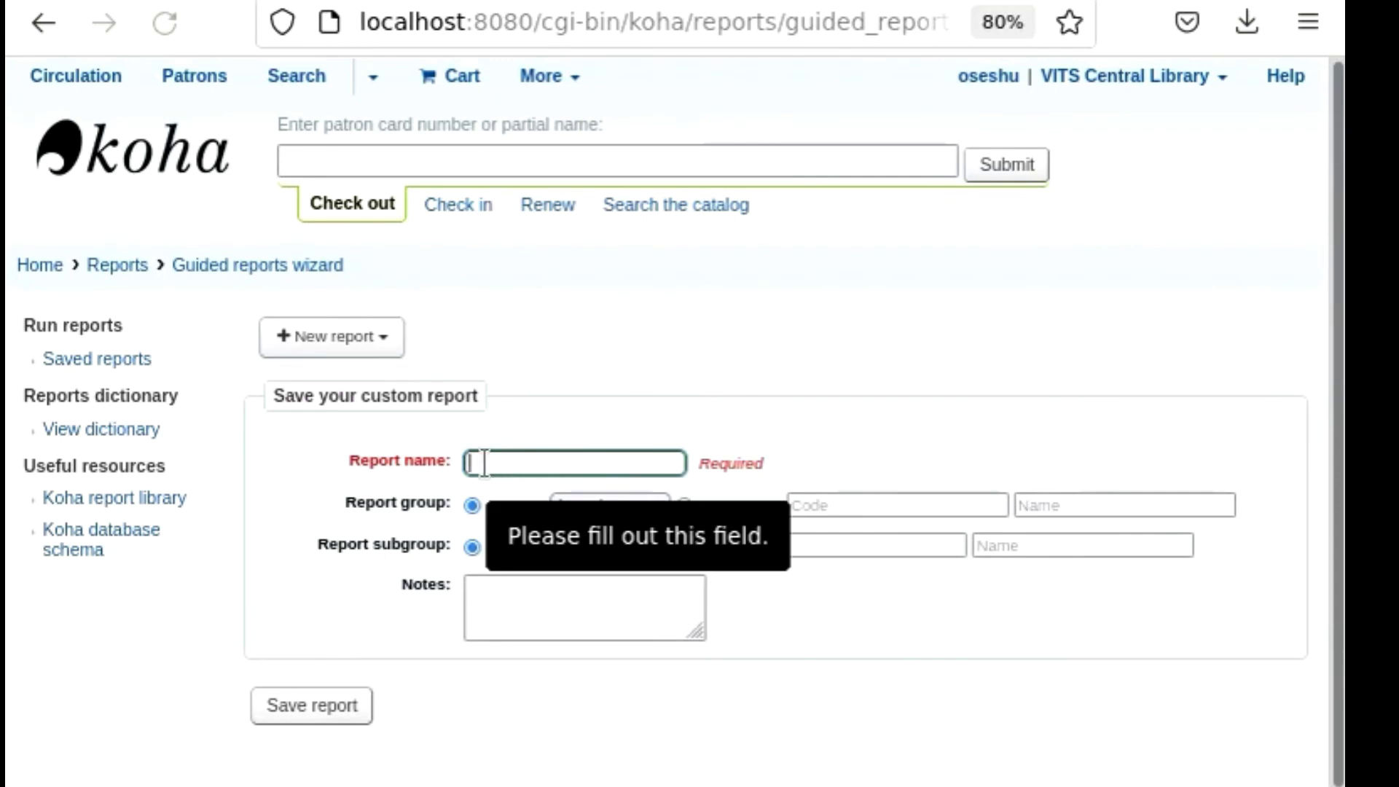
{"action": "type", "text": "ccat"}
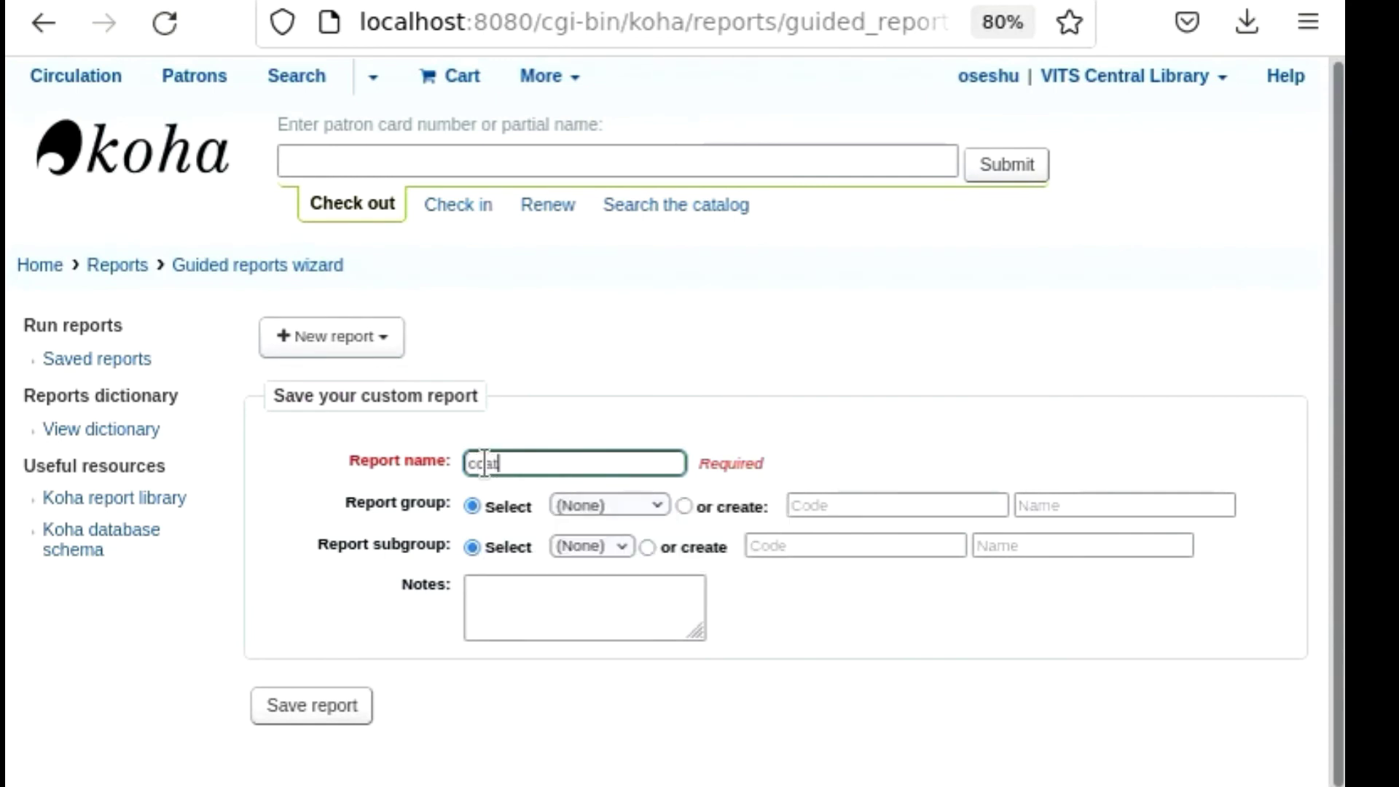
{"action": "key", "text": "BackSpace"}
{"action": "key", "text": "BackSpace"}
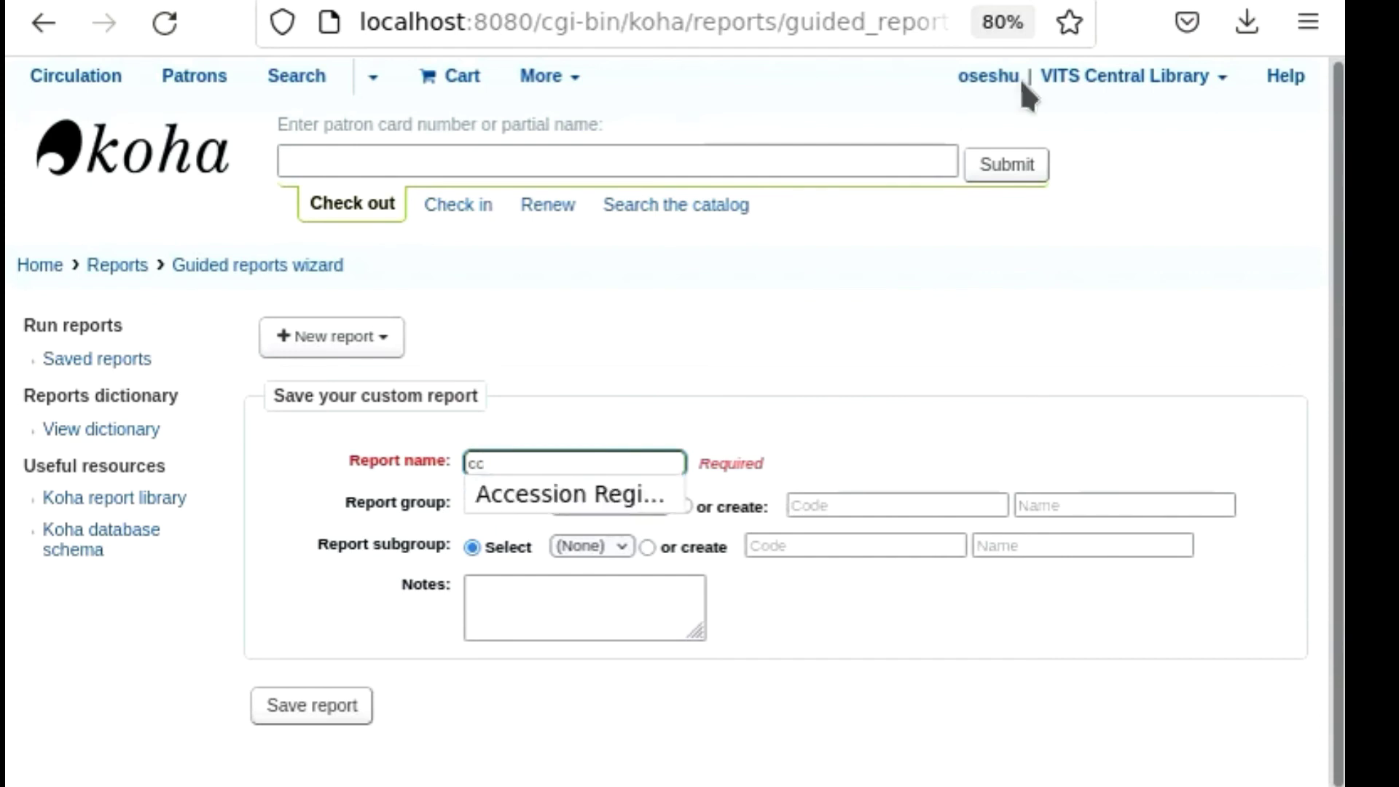
{"action": "key", "text": "BackSpace"}
{"action": "key", "text": "BackSpace"}
{"action": "type", "text": "catalogue"}
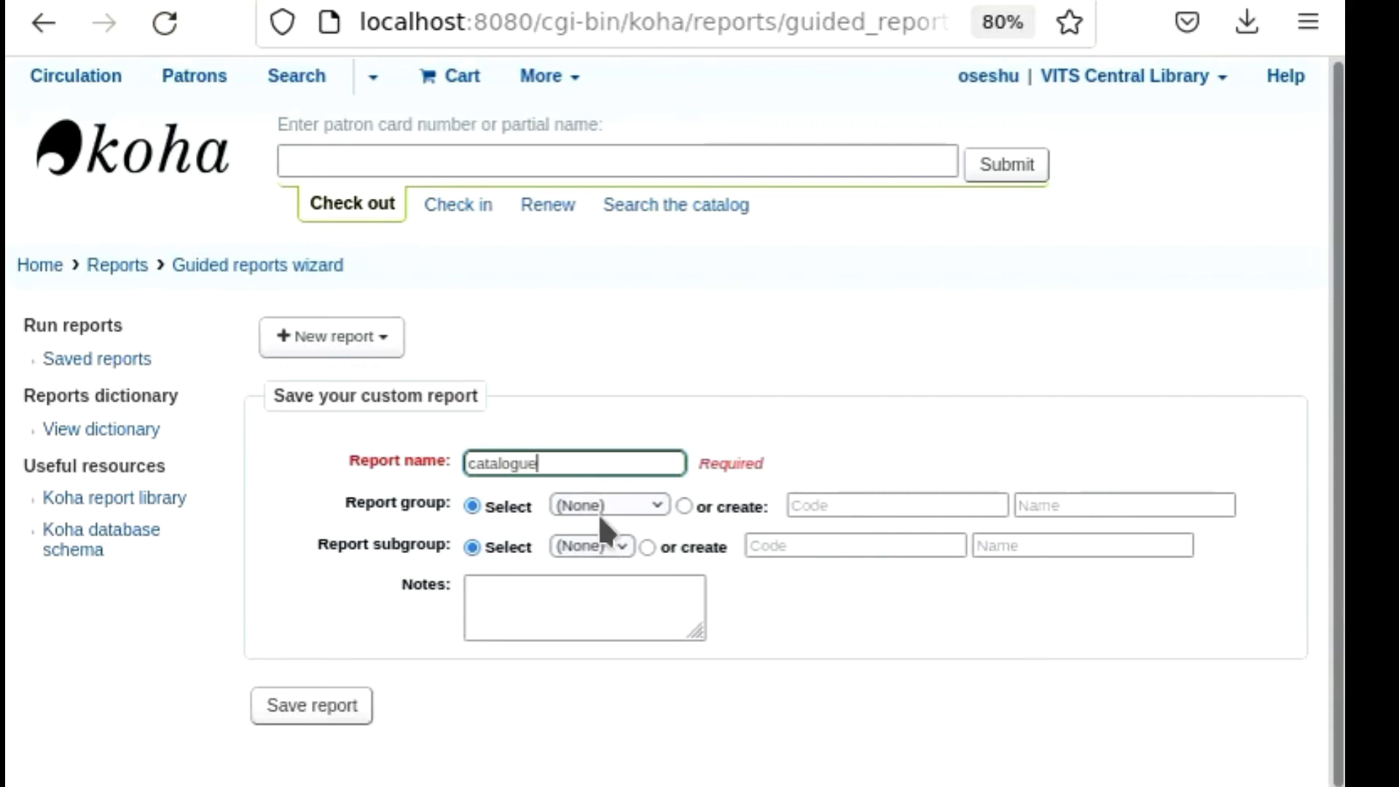
Assign the report to the Catalog group, leave its subgroup at (None), and save it.
{"action": "left_click", "coordinate": [655, 503]}
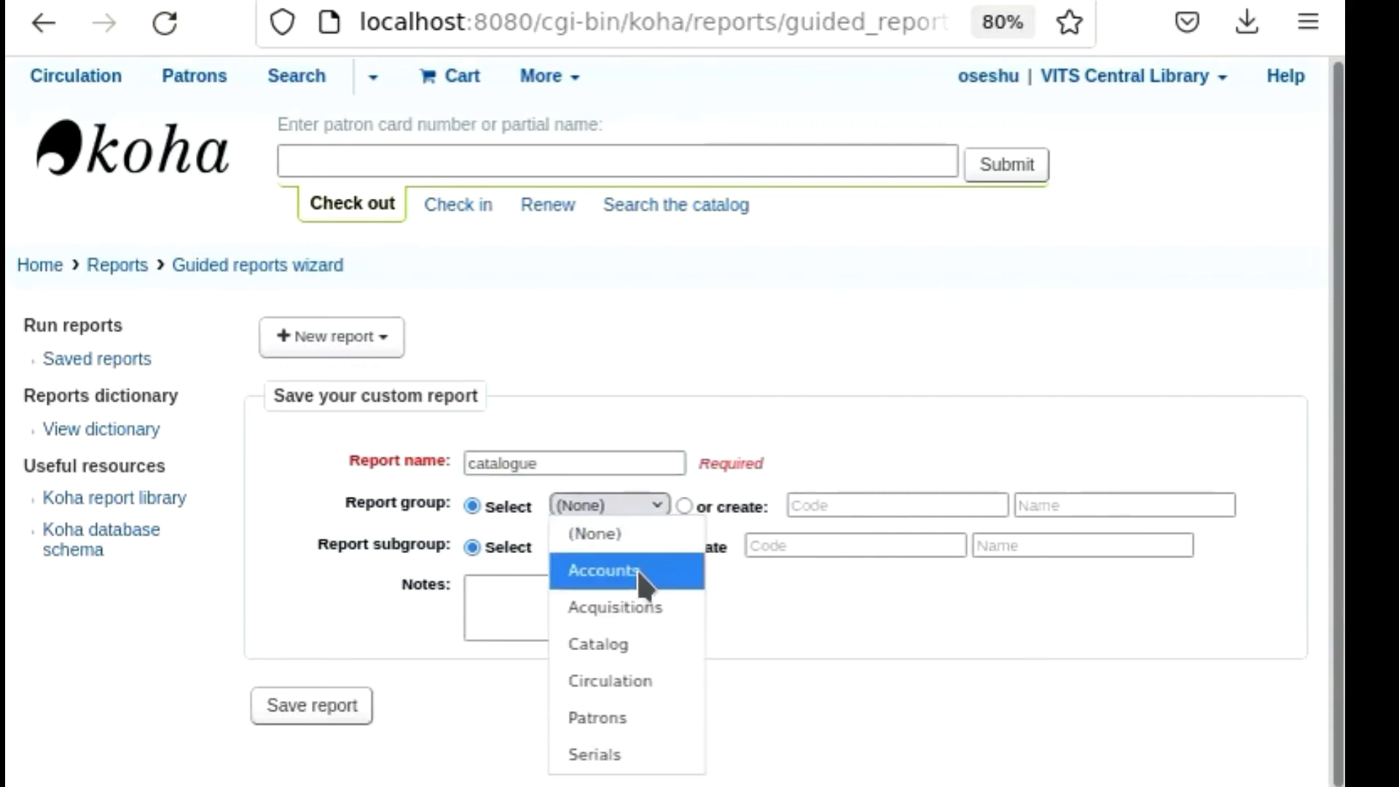
{"action": "left_click", "coordinate": [620, 644]}
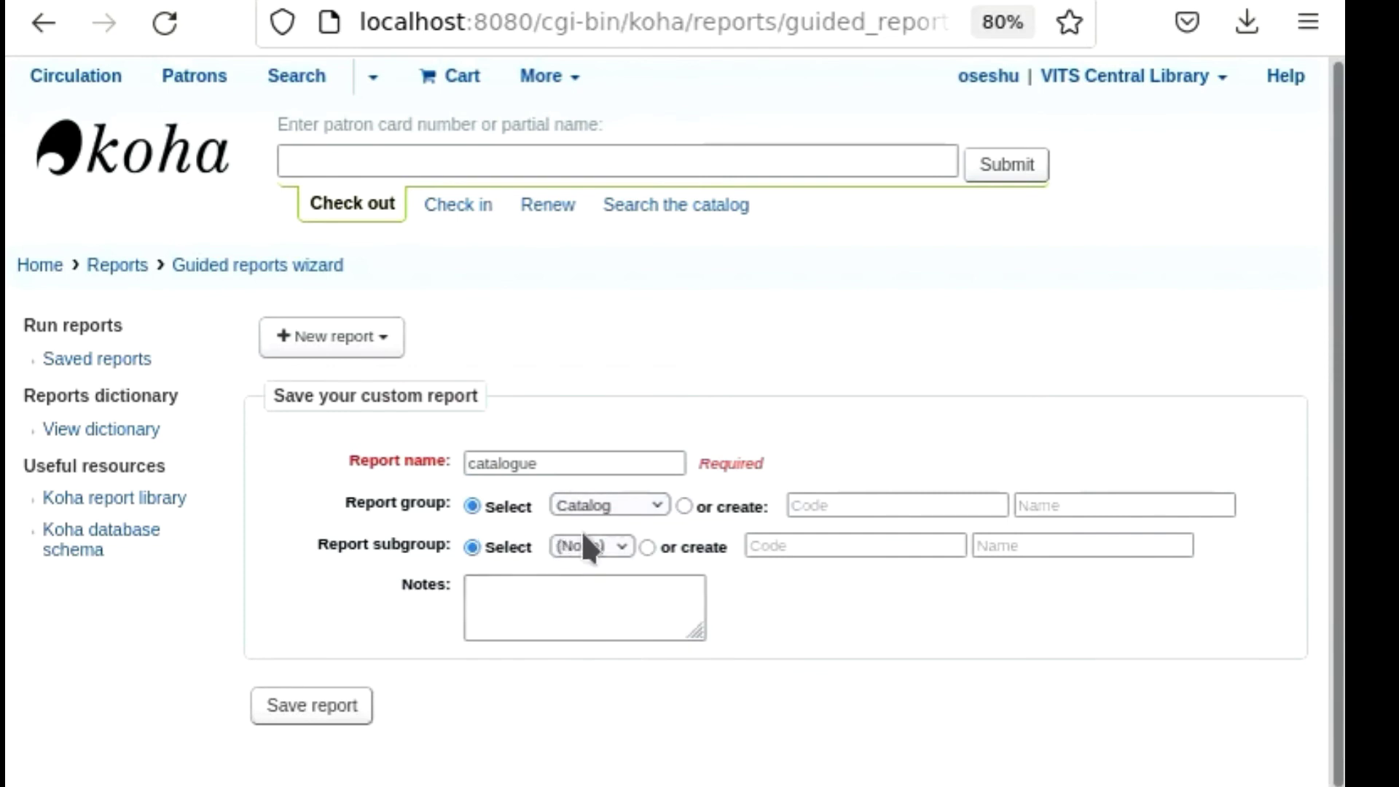
{"action": "left_click", "coordinate": [621, 546]}
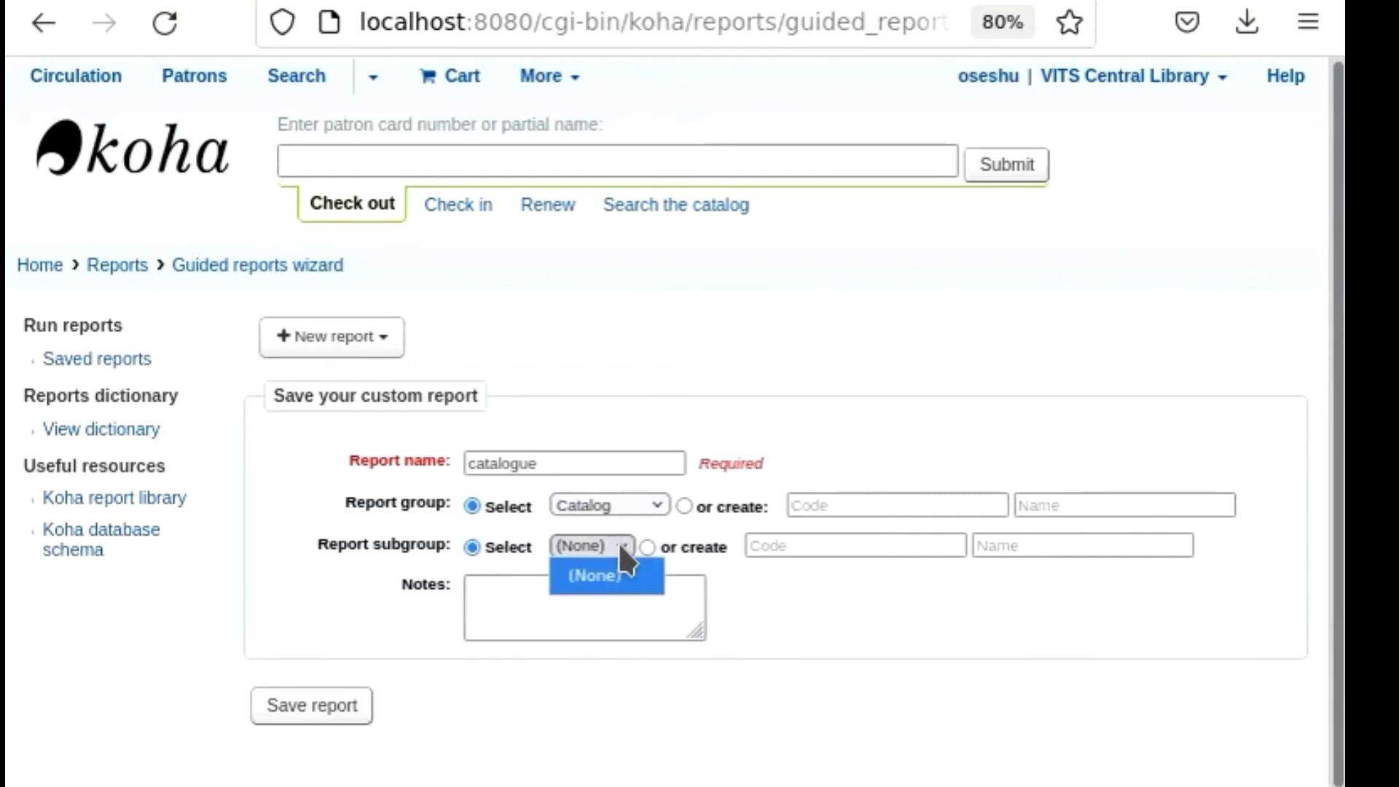
{"action": "left_click", "coordinate": [621, 546]}
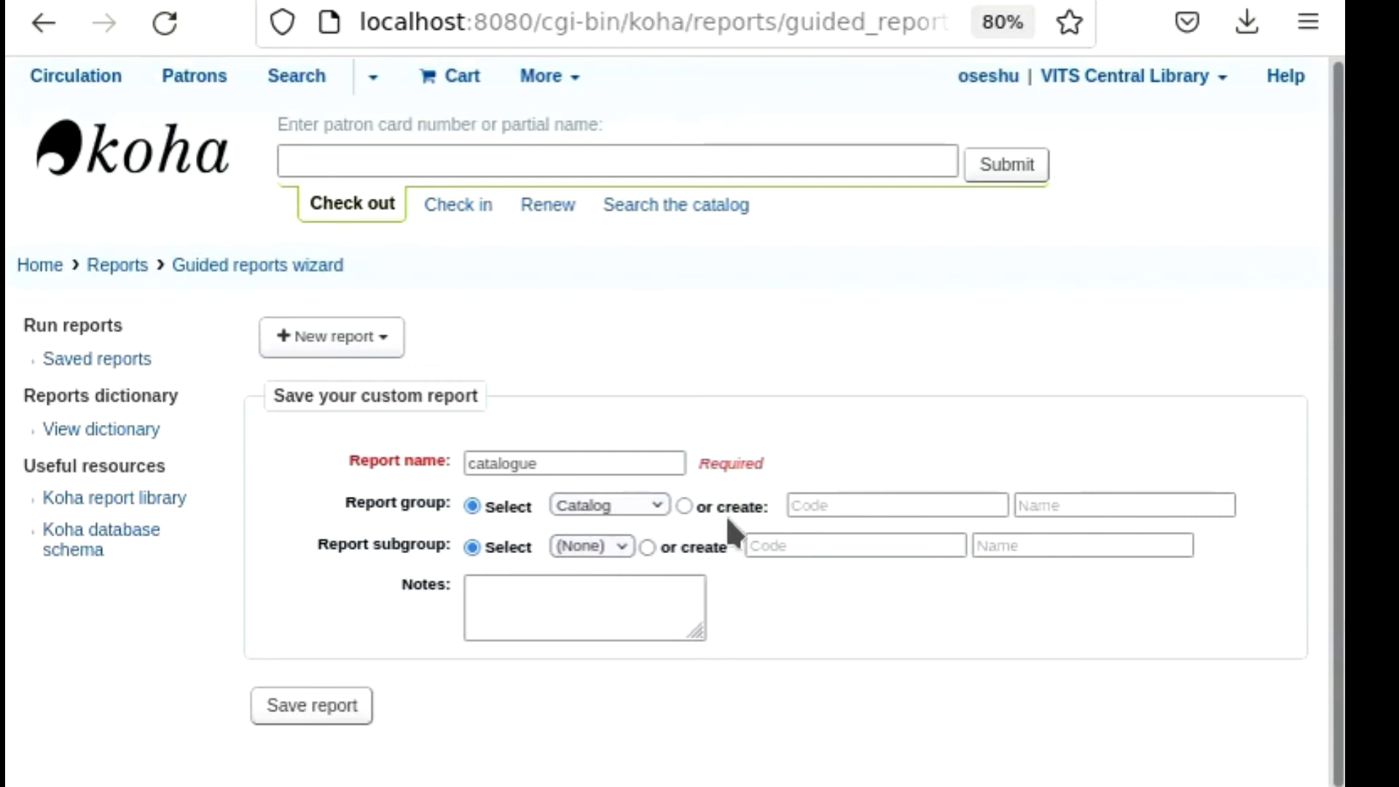
{"action": "left_click", "coordinate": [319, 712]}
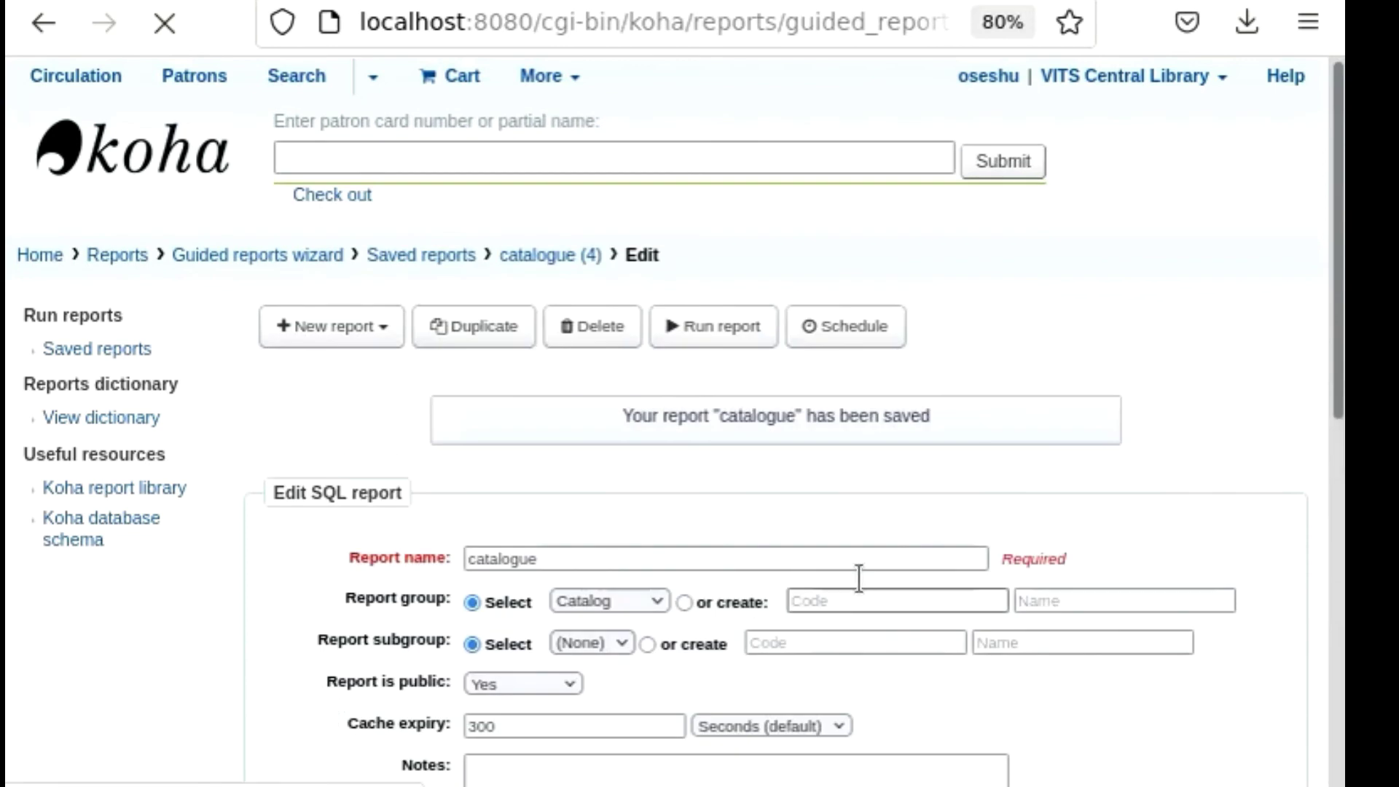
Examine the saved report's group, public and cache expiry settings along with its SQL statement.
{"action": "scroll", "coordinate": [856, 575], "scroll_direction": "down", "scroll_amount": 6}
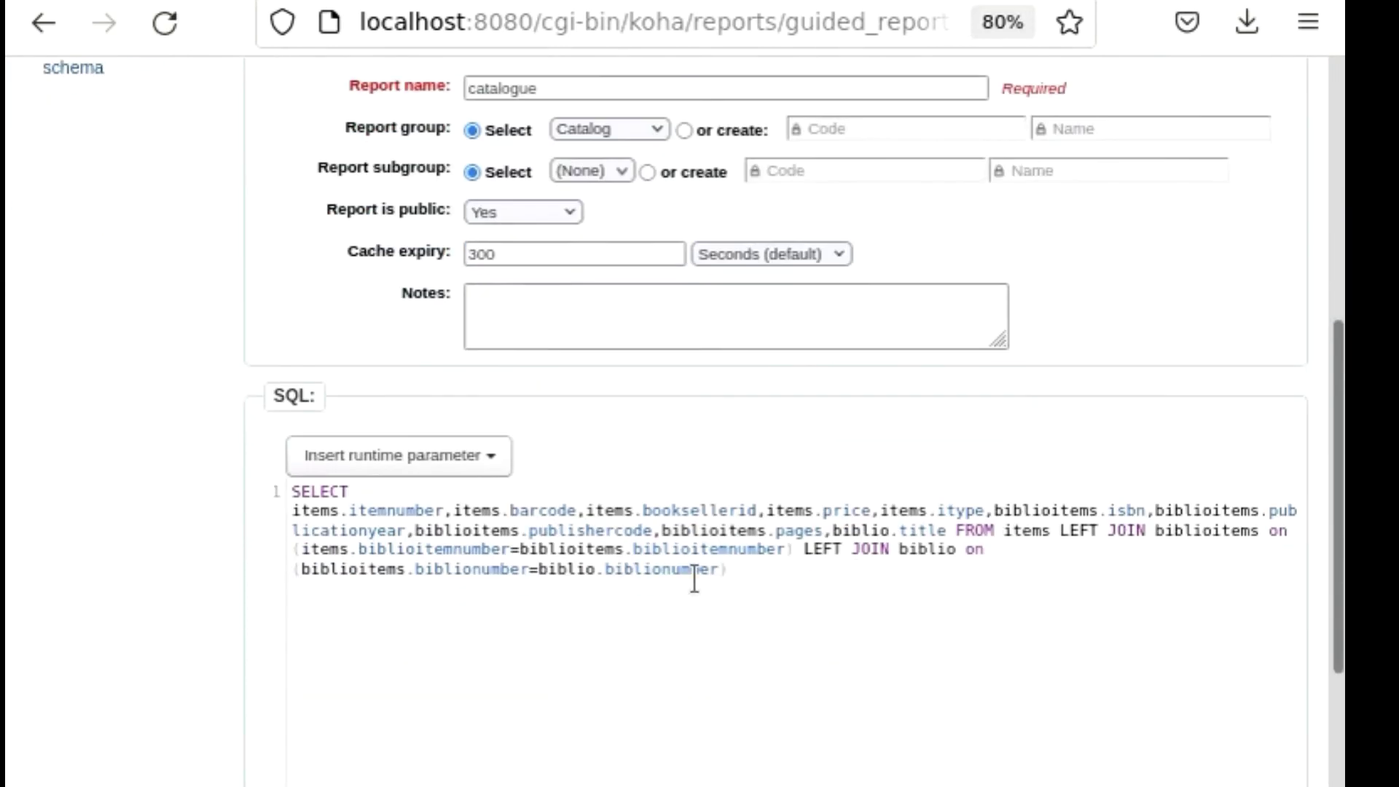
{"action": "scroll", "coordinate": [577, 618], "scroll_direction": "down", "scroll_amount": 3}
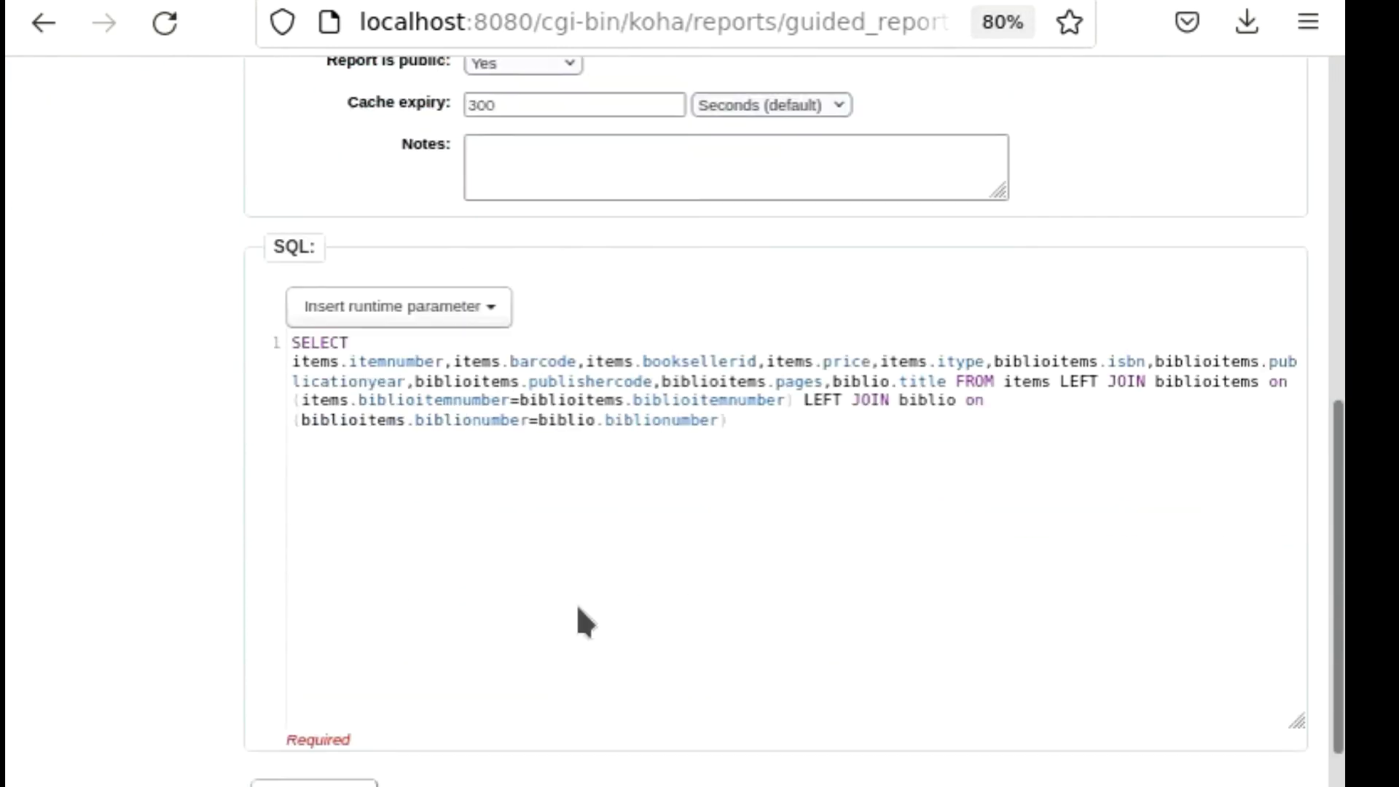
{"action": "scroll", "coordinate": [636, 568], "scroll_direction": "up", "scroll_amount": 4}
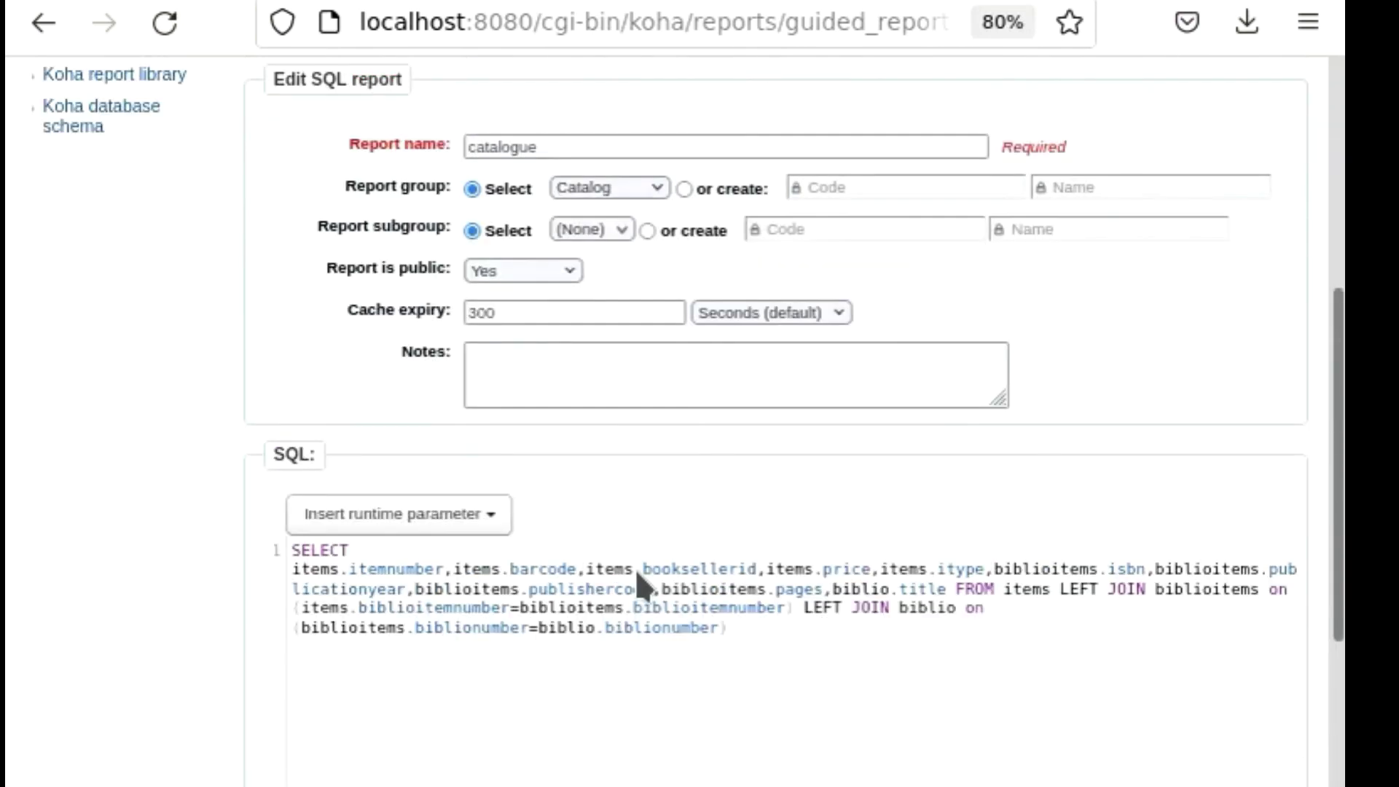
{"action": "scroll", "coordinate": [635, 569], "scroll_direction": "up", "scroll_amount": 4}
{"action": "scroll", "coordinate": [635, 568], "scroll_direction": "up", "scroll_amount": 2}
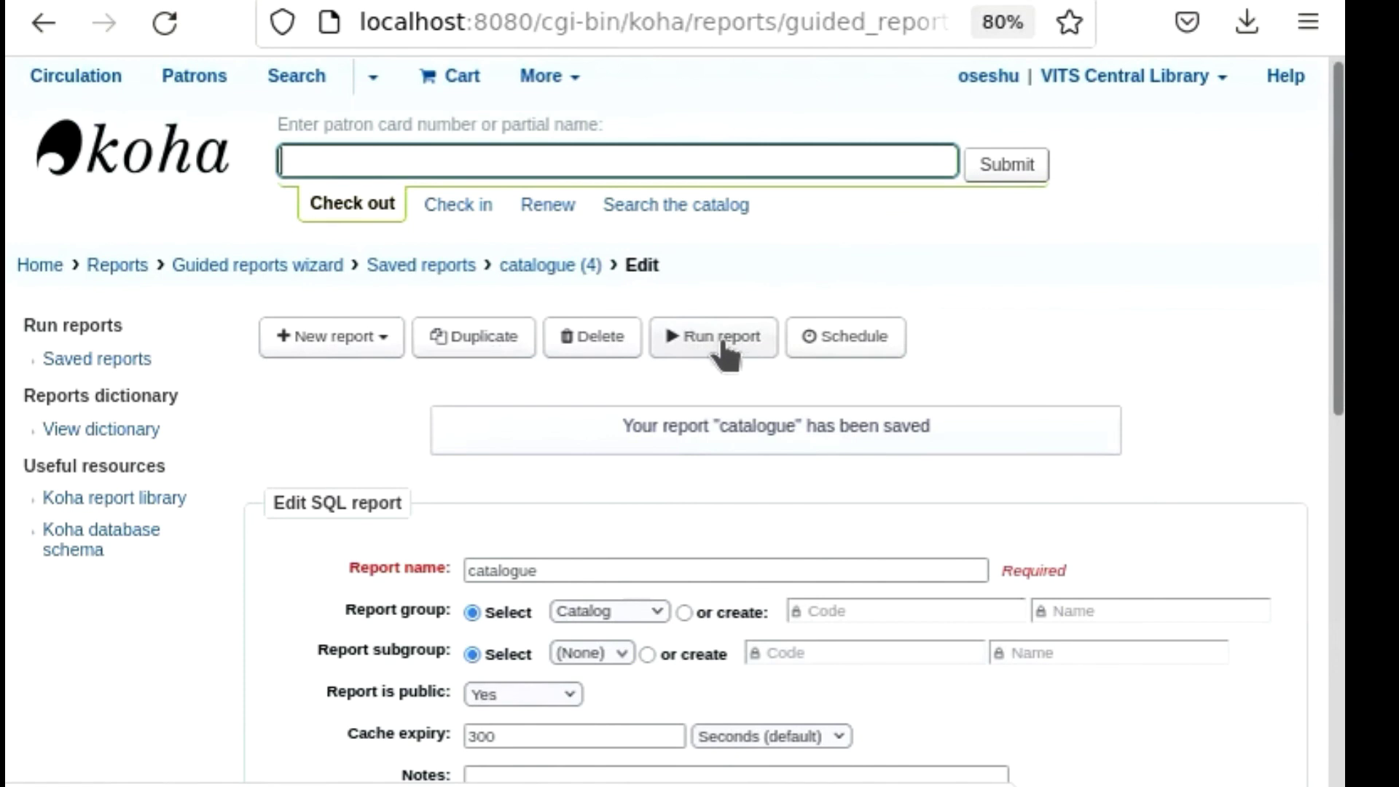
{"action": "scroll", "coordinate": [705, 524], "scroll_direction": "down", "scroll_amount": 6}
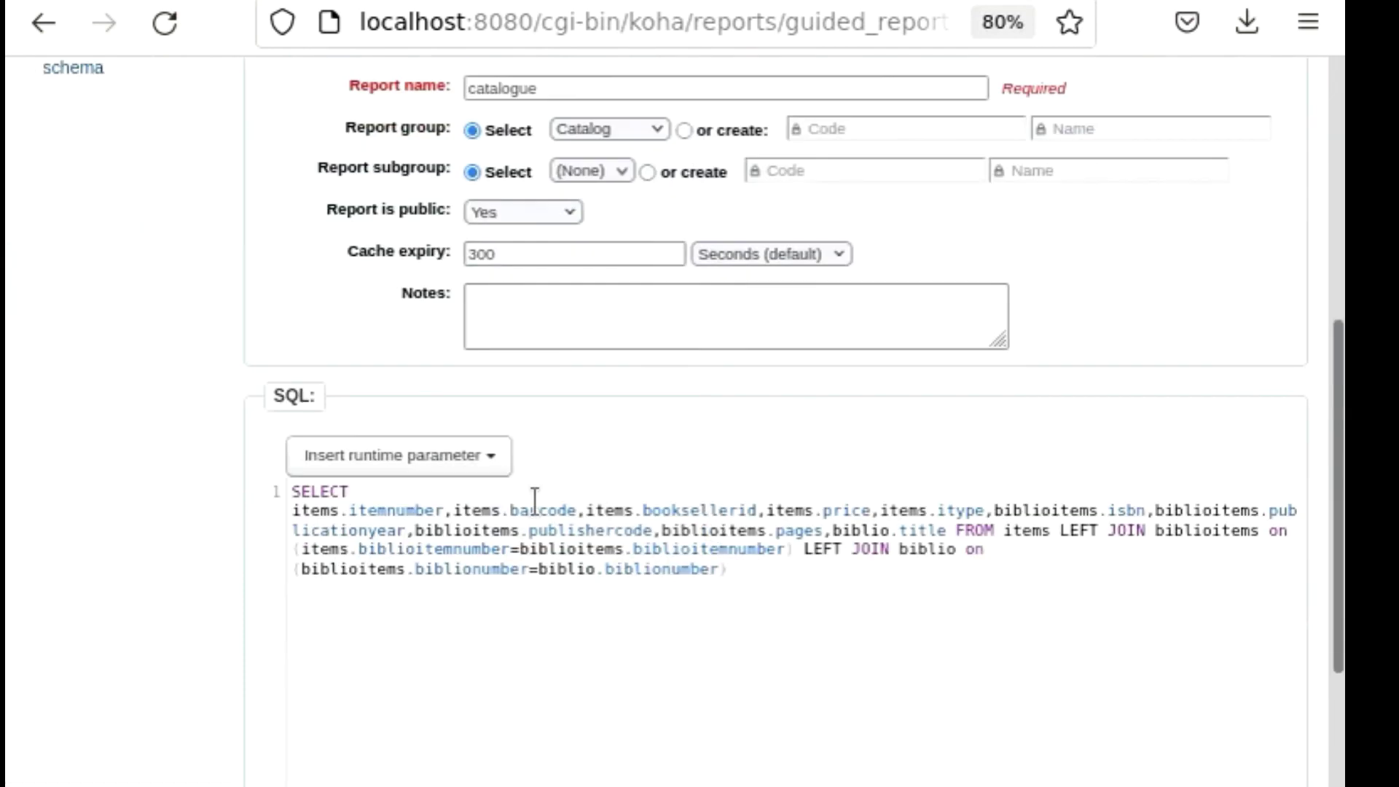
{"action": "scroll", "coordinate": [583, 491], "scroll_direction": "up", "scroll_amount": 6}
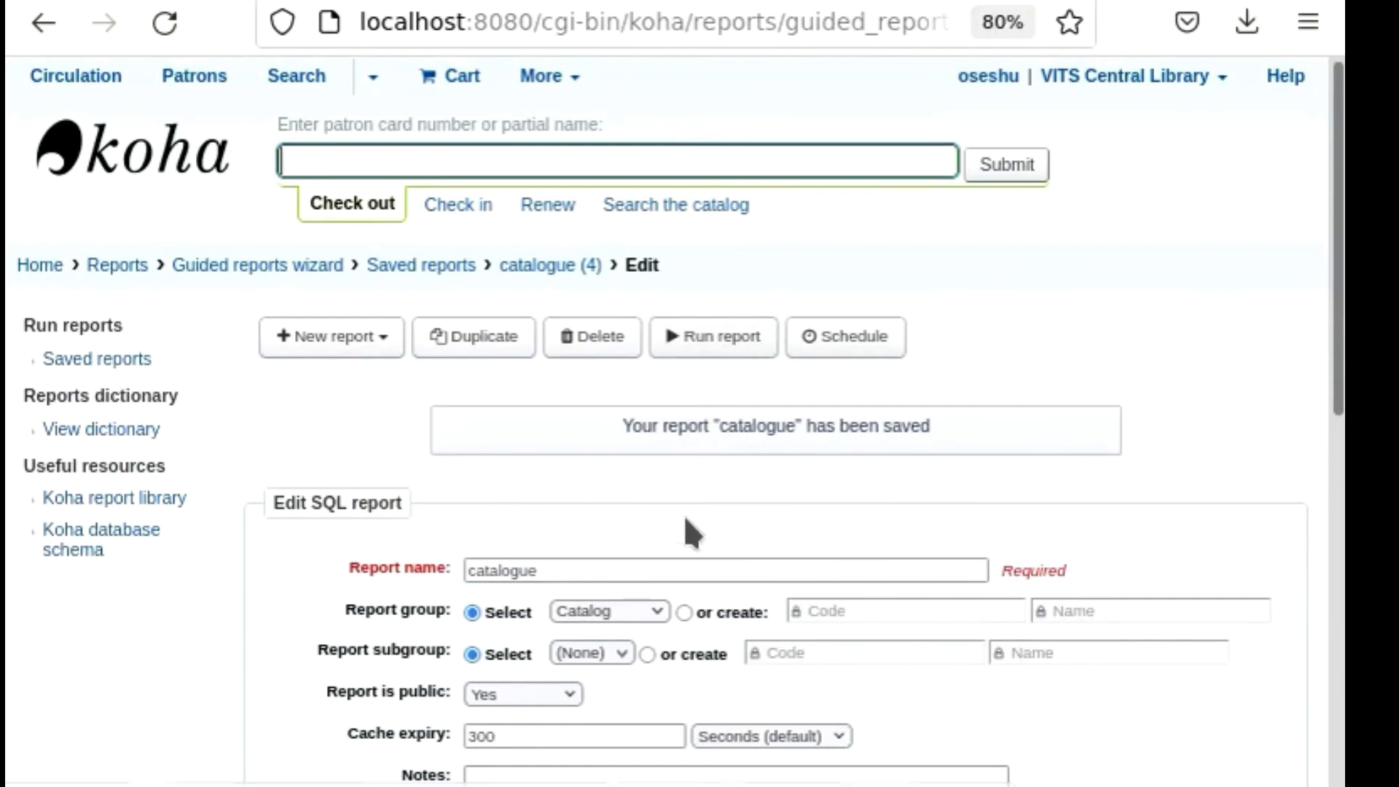
{"action": "scroll", "coordinate": [684, 519], "scroll_direction": "down", "scroll_amount": 4}
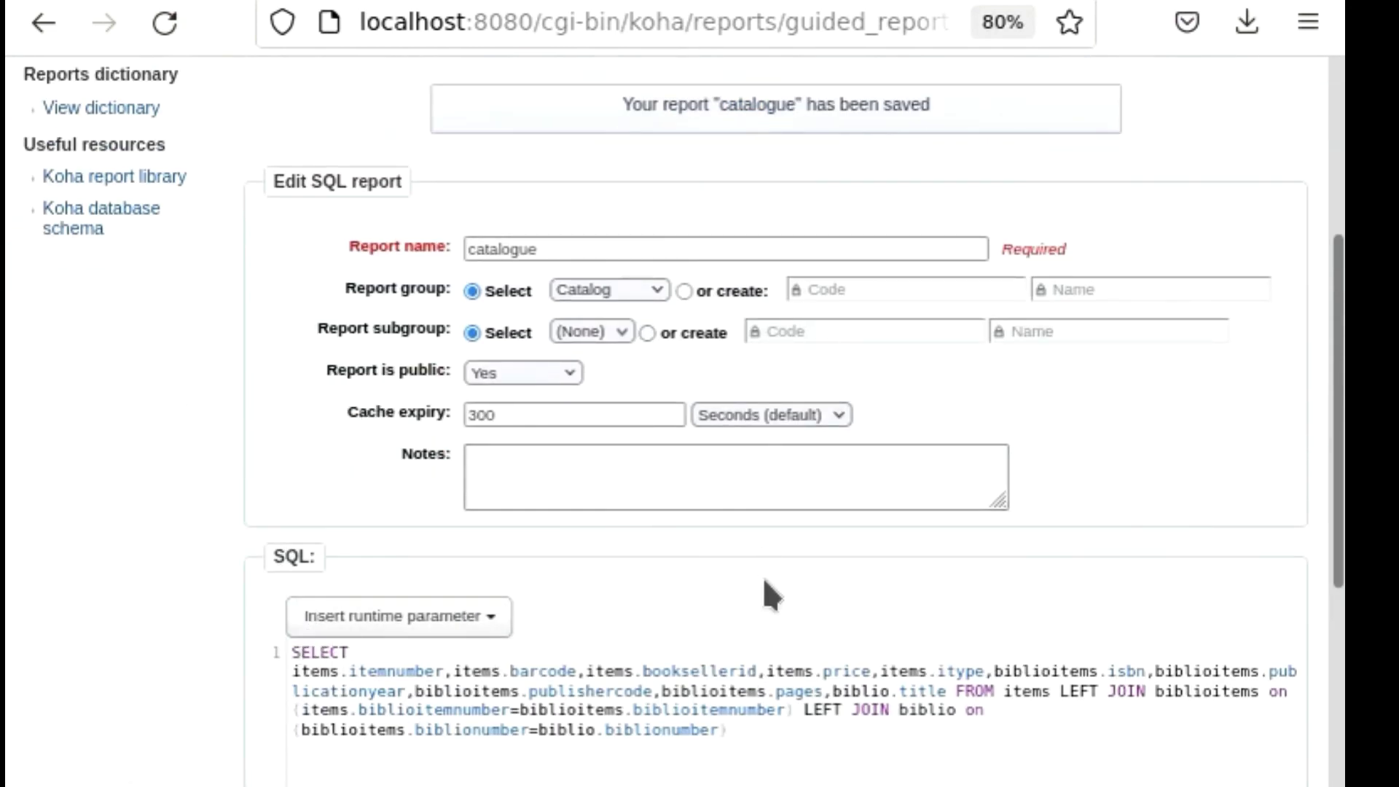
{"action": "scroll", "coordinate": [764, 580], "scroll_direction": "up", "scroll_amount": 2}
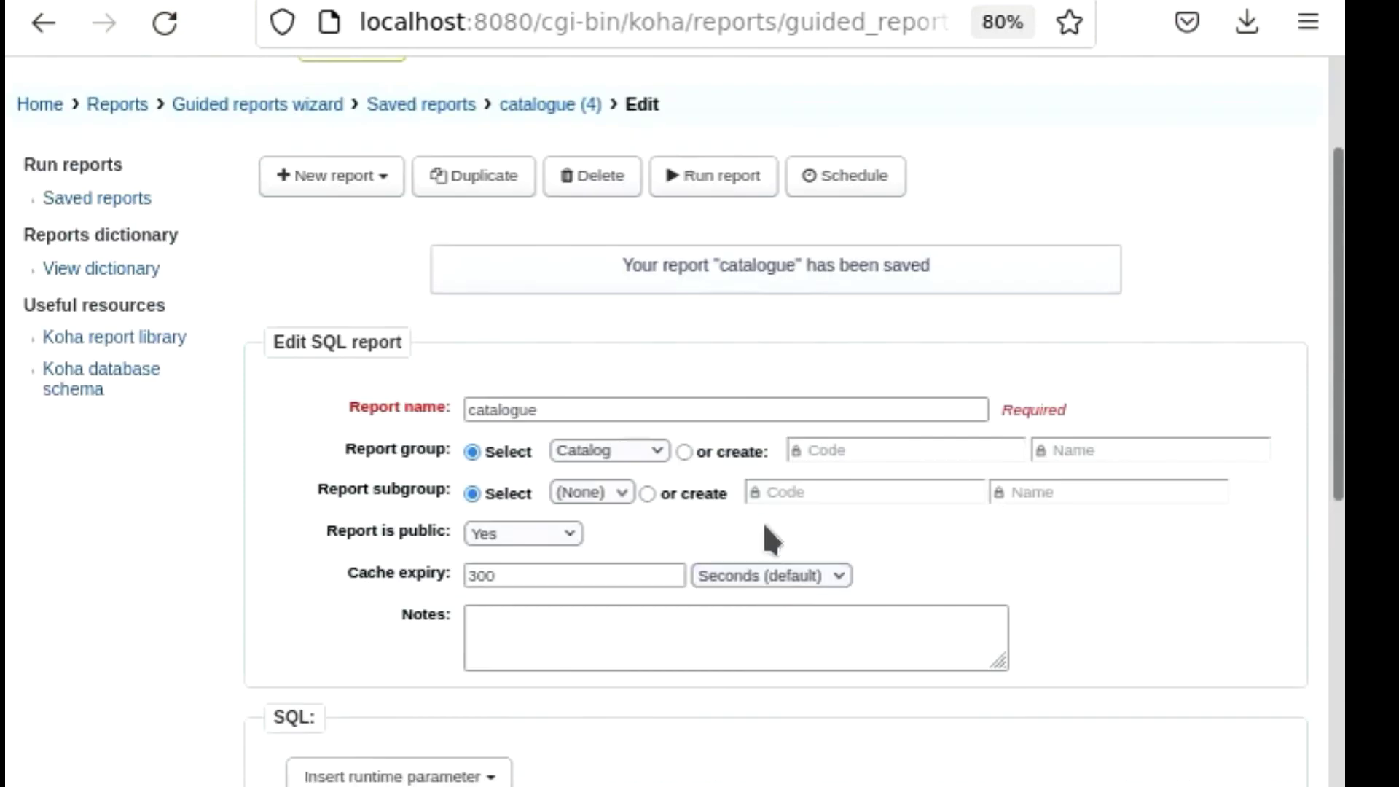
{"action": "scroll", "coordinate": [763, 514], "scroll_direction": "up", "scroll_amount": 2}
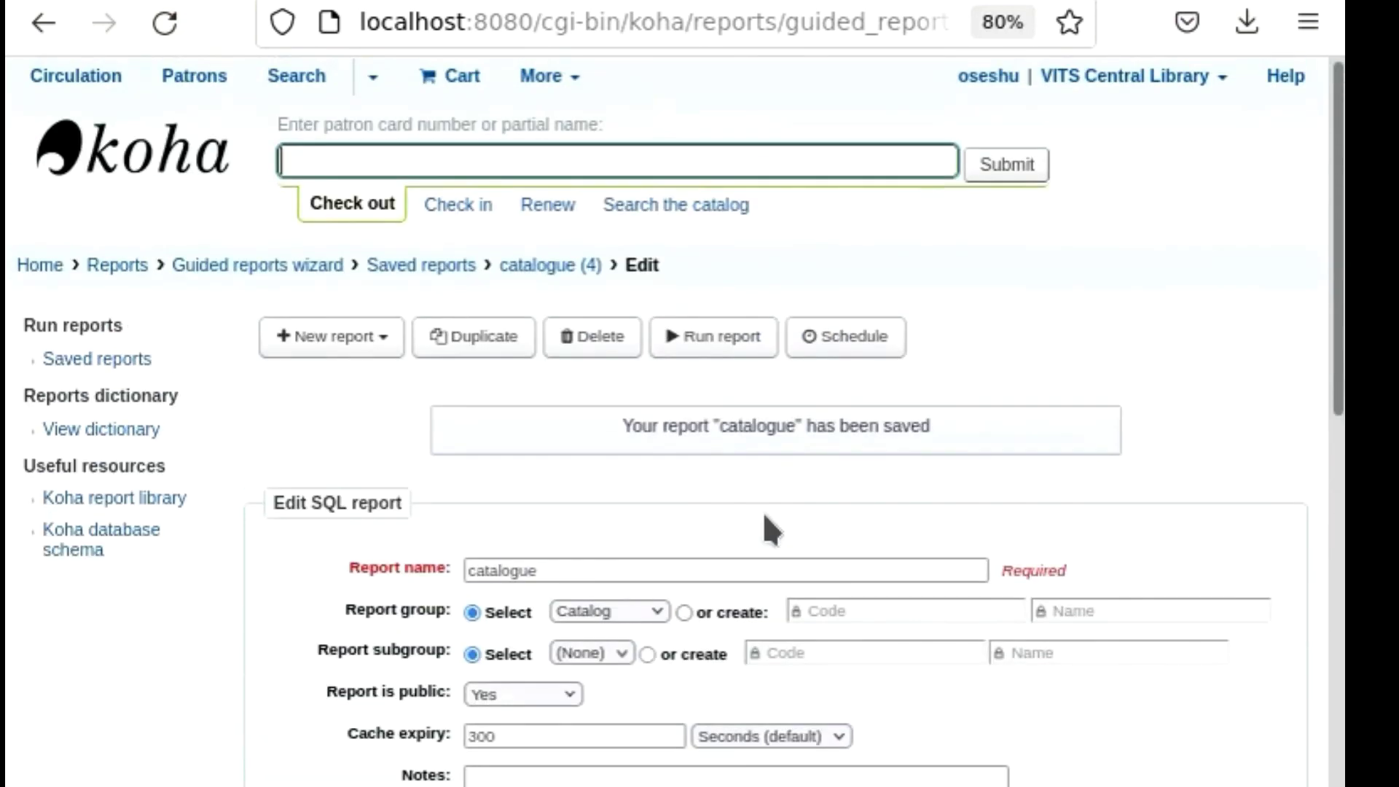
Run the saved catalogue report and look through its result rows.
{"action": "left_click", "coordinate": [715, 341]}
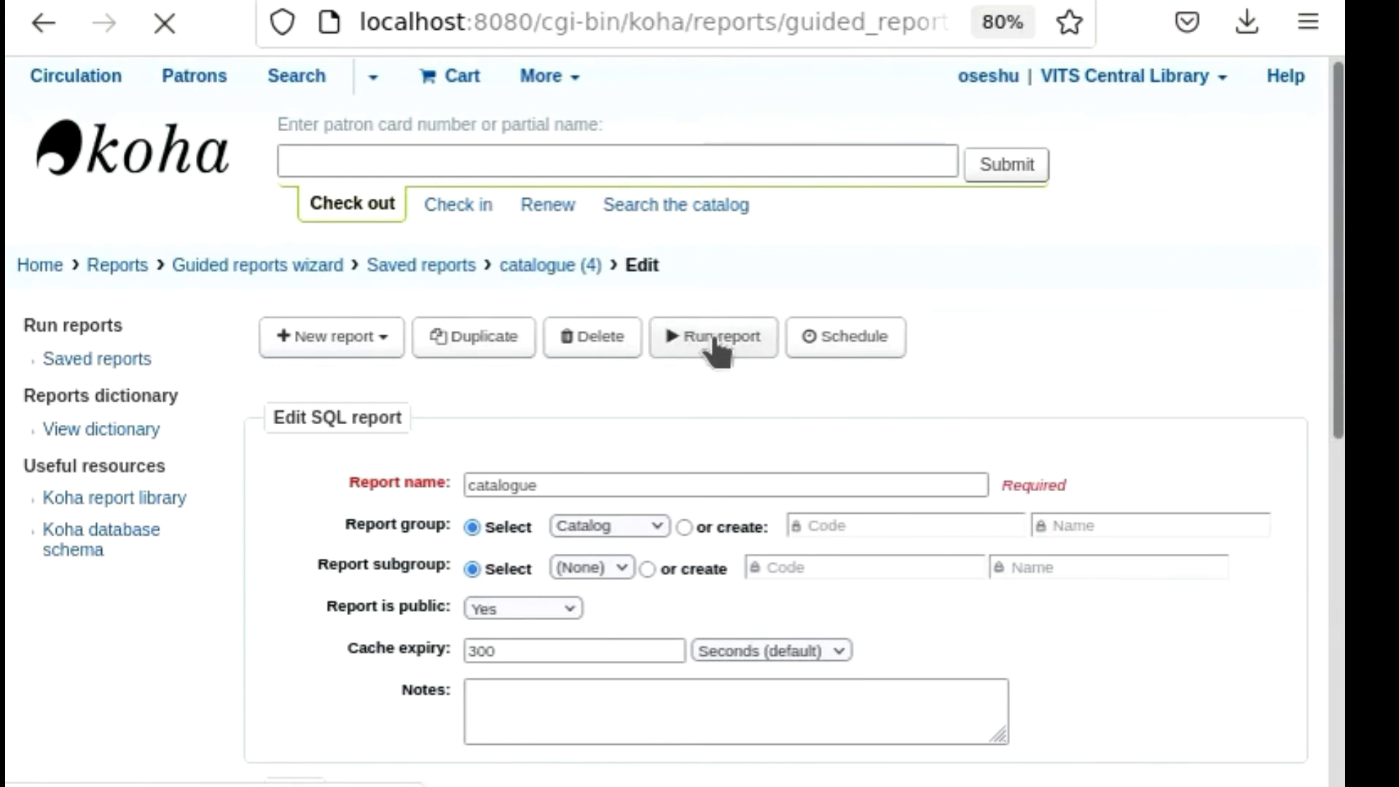
{"action": "scroll", "coordinate": [810, 480], "scroll_direction": "down", "scroll_amount": 2}
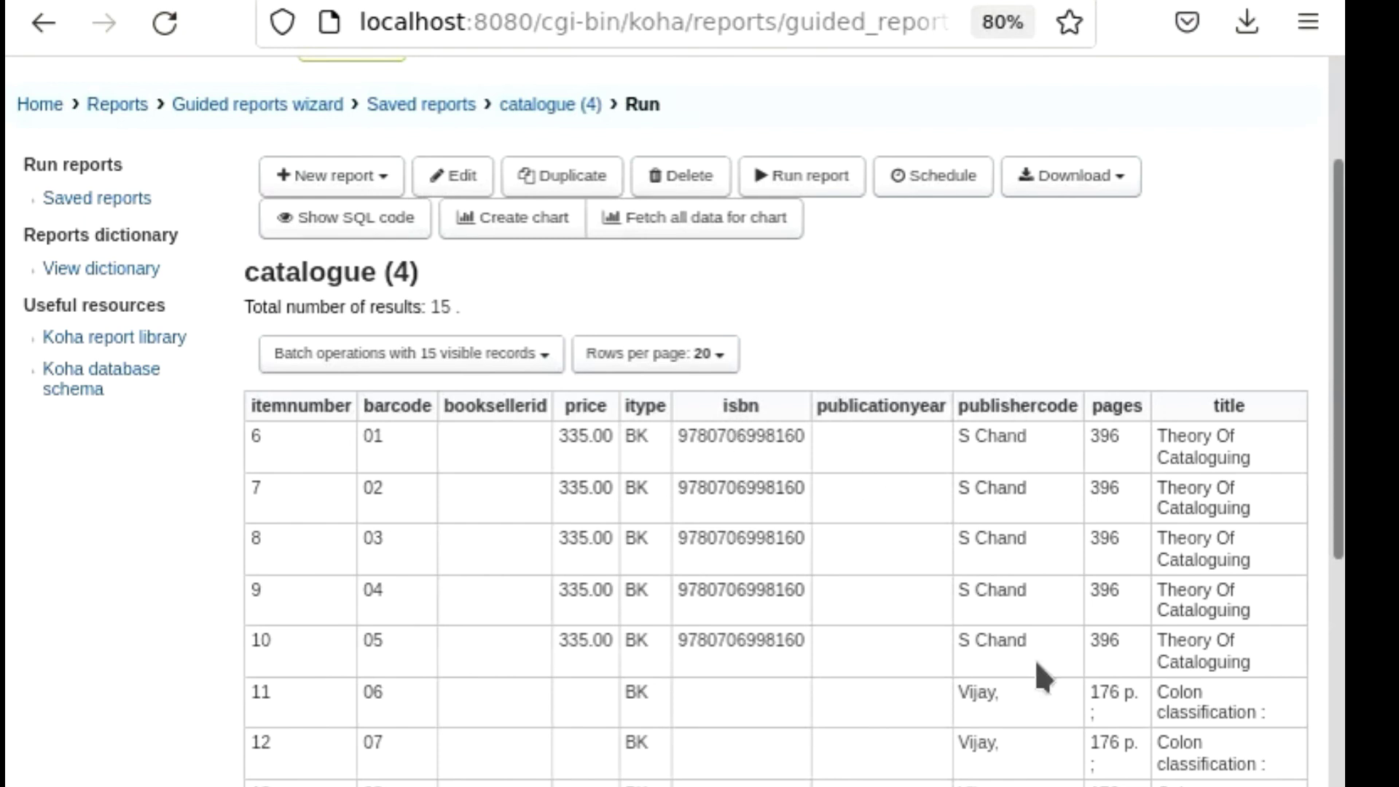
{"action": "scroll", "coordinate": [958, 612], "scroll_direction": "down", "scroll_amount": 2}
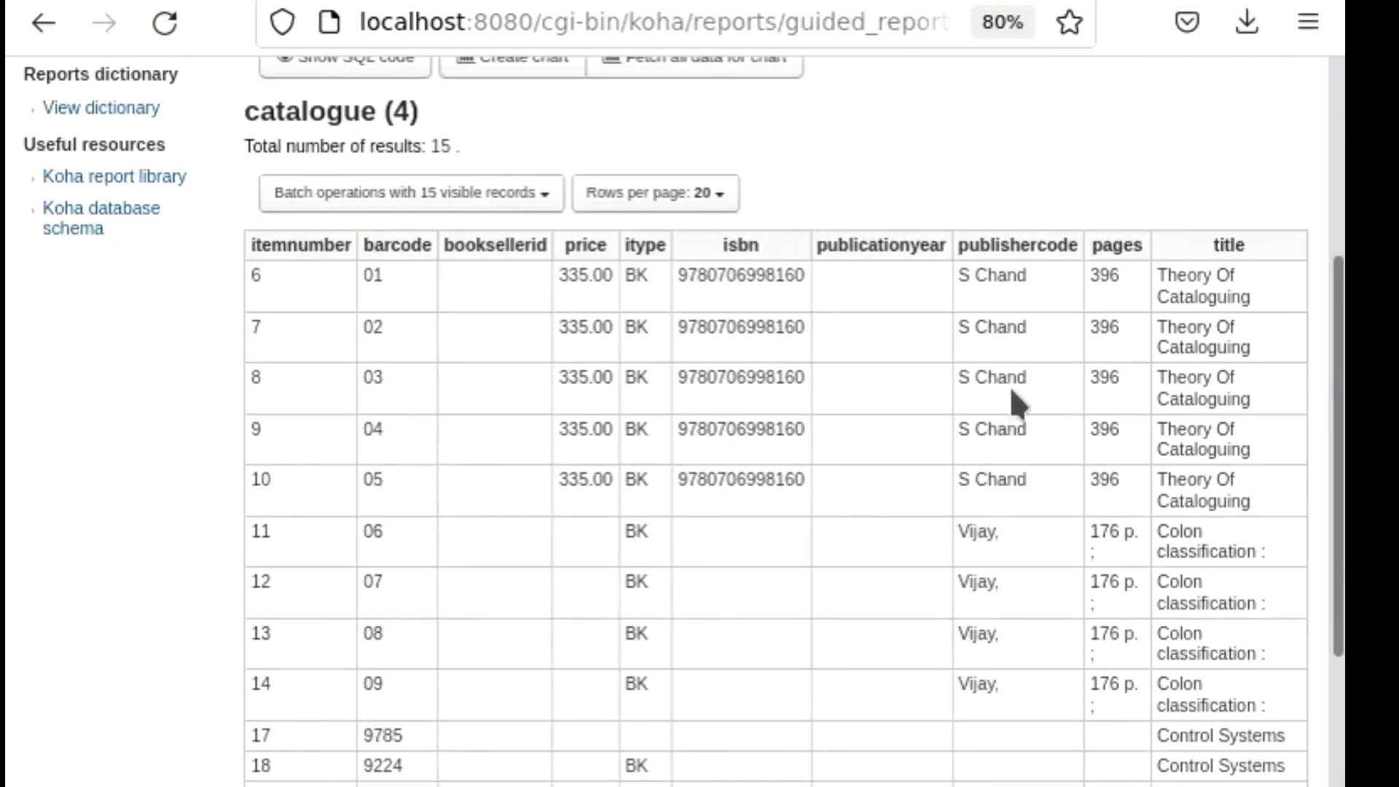
{"action": "scroll", "coordinate": [1161, 437], "scroll_direction": "down", "scroll_amount": 4}
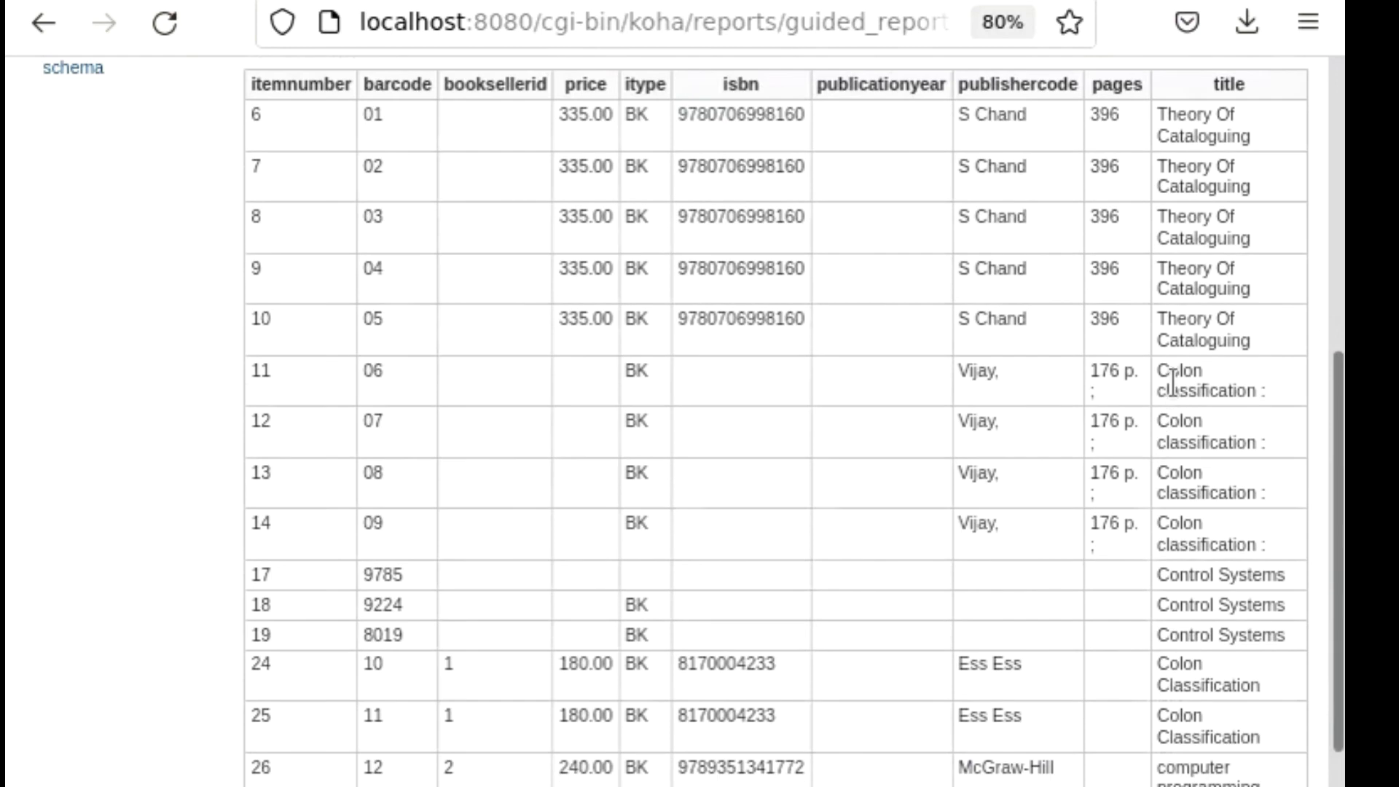
{"action": "scroll", "coordinate": [1165, 400], "scroll_direction": "up", "scroll_amount": 2}
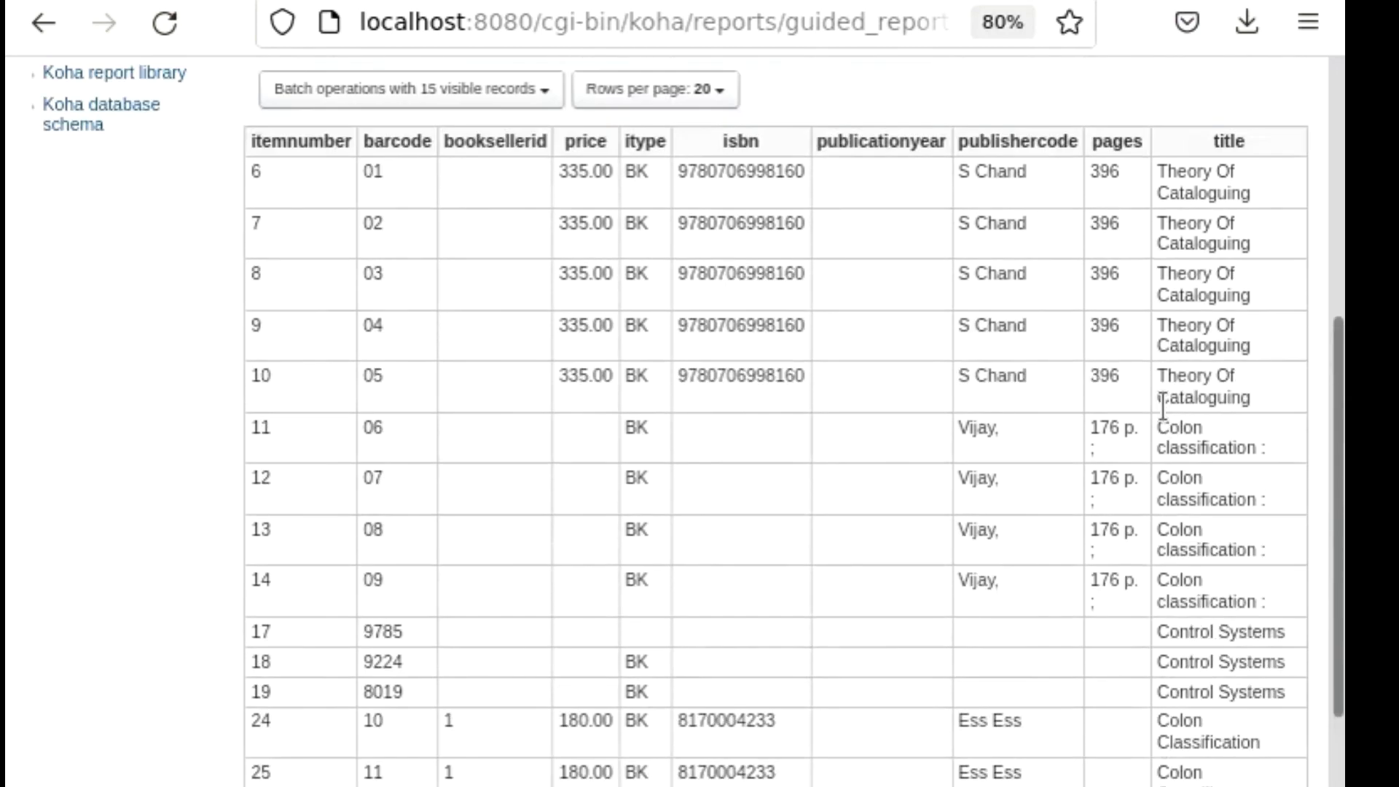
{"action": "scroll", "coordinate": [1162, 406], "scroll_direction": "down", "scroll_amount": 2}
{"action": "scroll", "coordinate": [1159, 407], "scroll_direction": "up", "scroll_amount": 6}
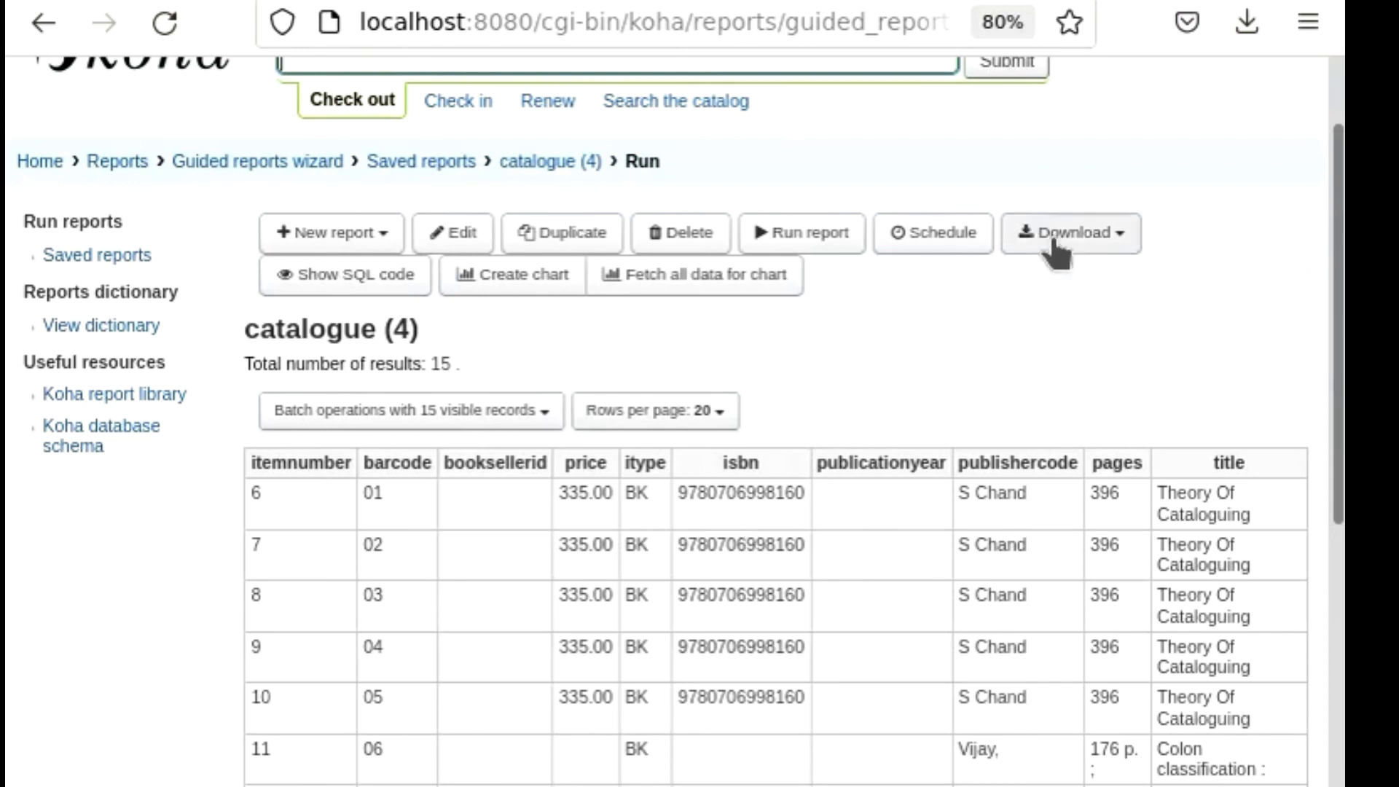
Download the report results as semicolon separated text (.csv) and open them in the spreadsheet program with the default import options.
{"action": "left_click", "coordinate": [1083, 236]}
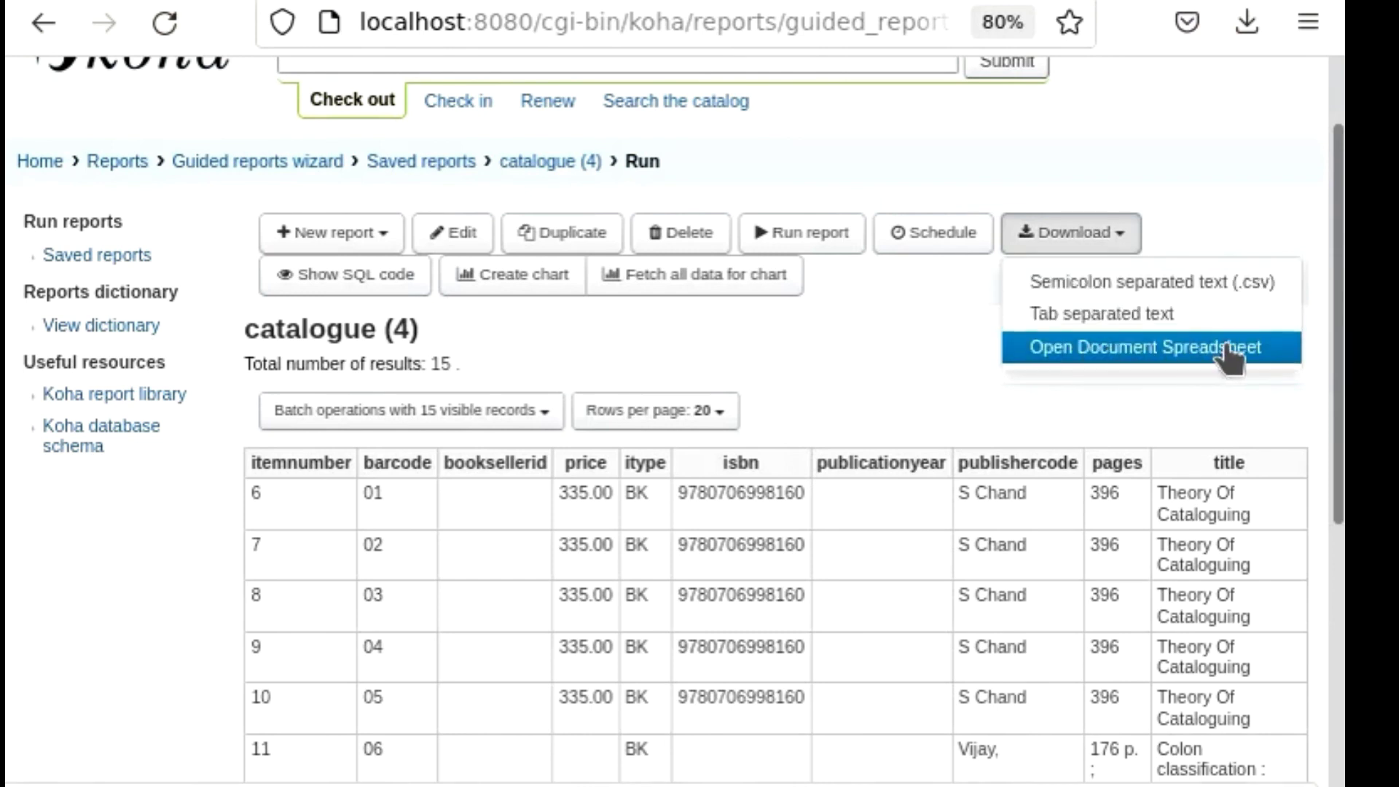
{"action": "left_click", "coordinate": [1207, 295]}
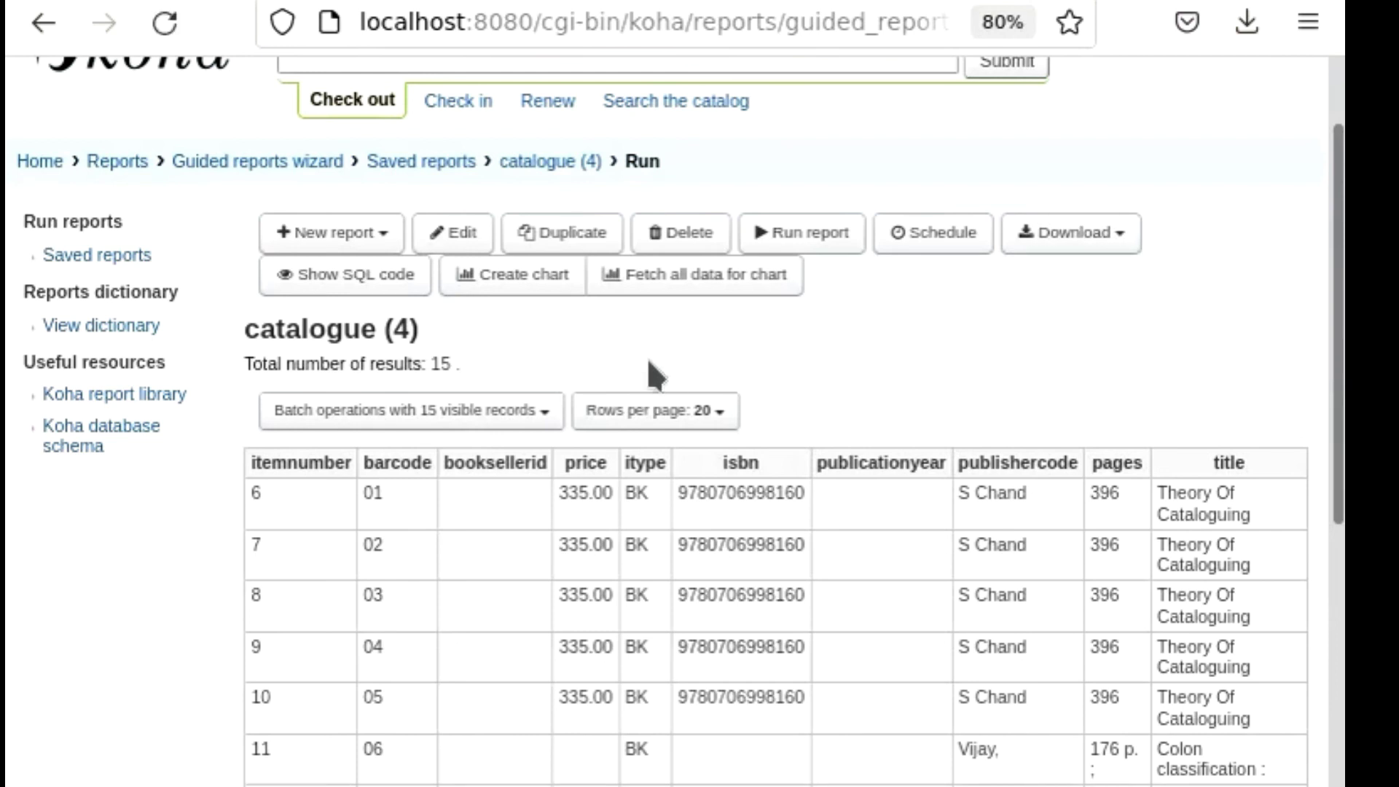
{"action": "left_click", "coordinate": [929, 596]}
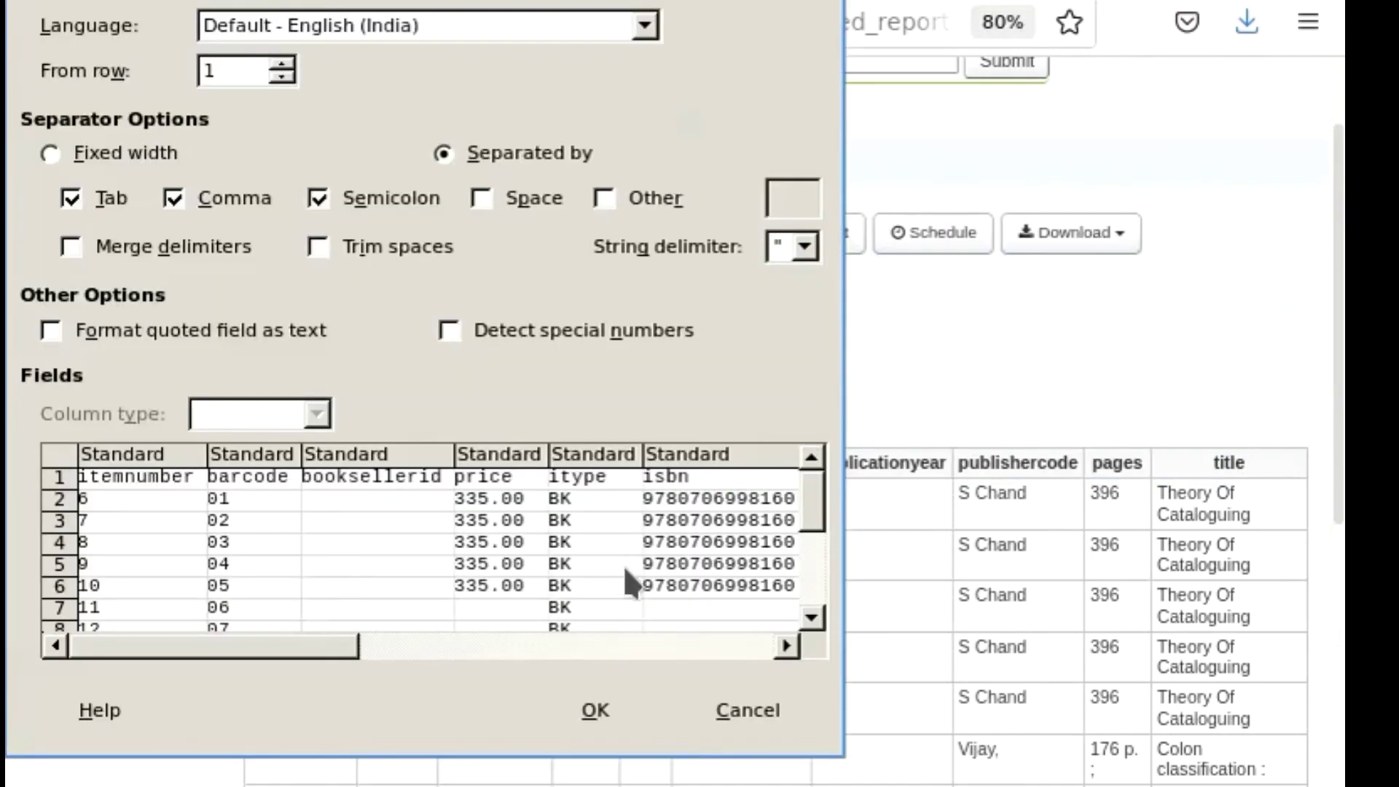
{"action": "left_click", "coordinate": [591, 710]}
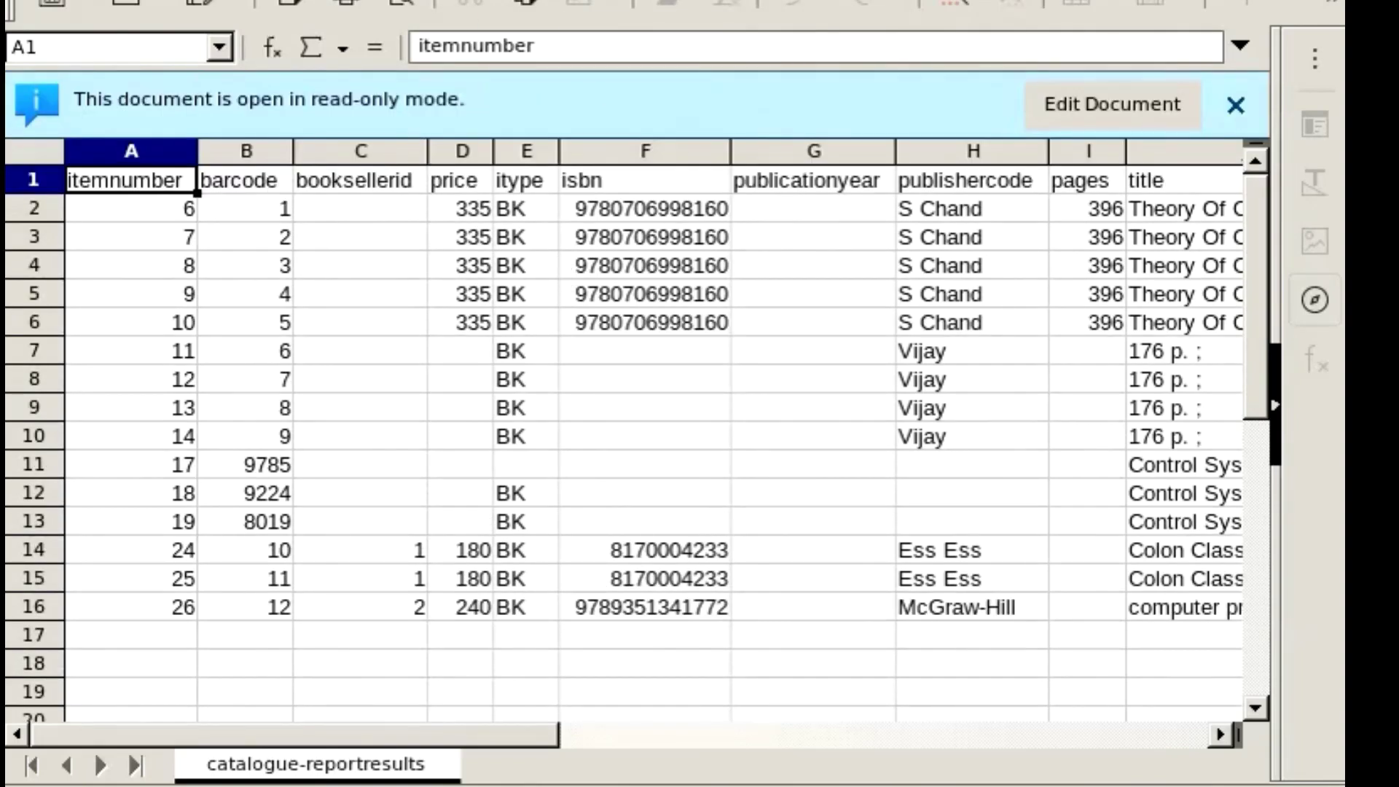
View the exported columns in the spreadsheet and close it to return to the report results.
{"action": "left_click_drag", "start_coordinate": [400, 735], "coordinate": [447, 747]}
{"action": "key", "text": "ctrl+w"}
{"action": "key", "text": "alt+F4"}
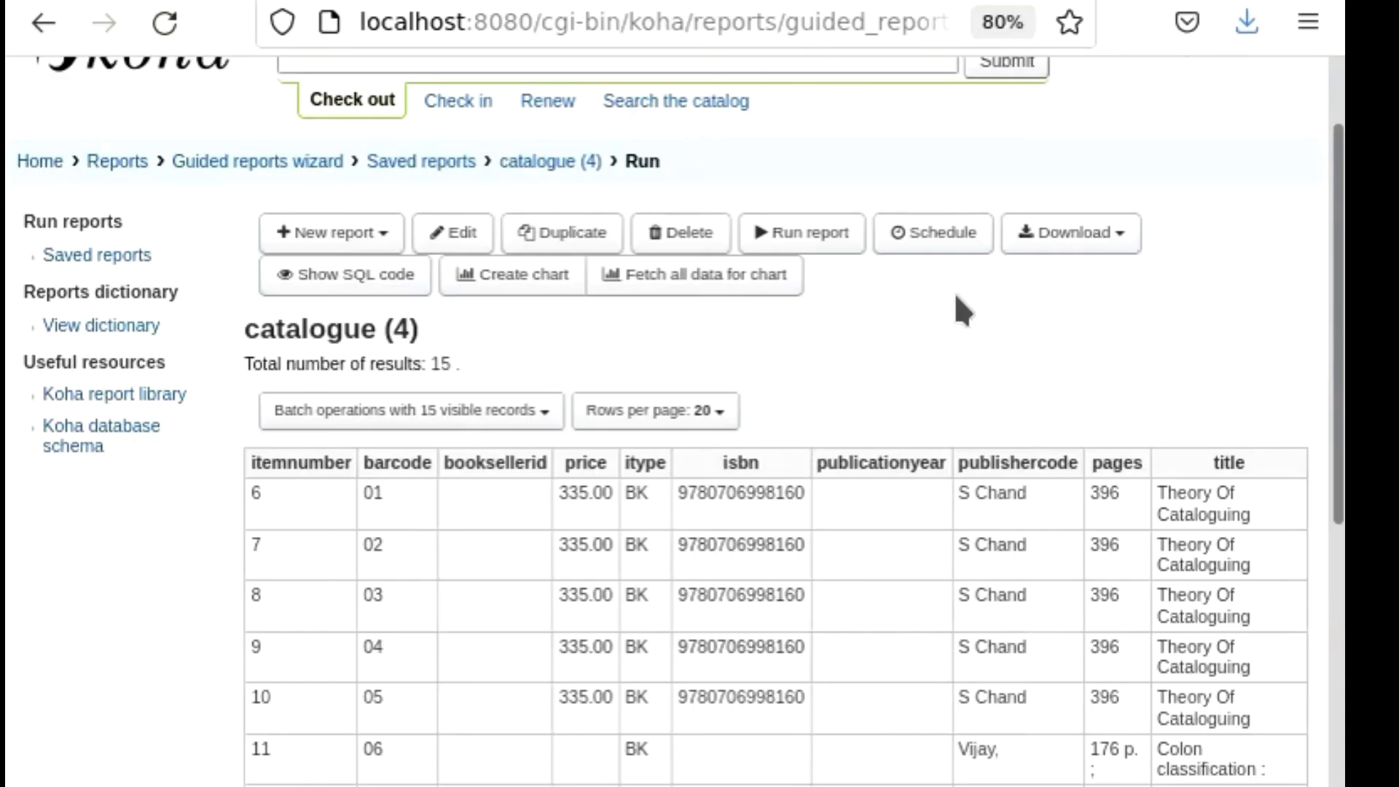
Return to the Reports home page and open the list of saved reports down to the catalogue entry.
{"action": "scroll", "coordinate": [872, 308], "scroll_direction": "down", "scroll_amount": 6}
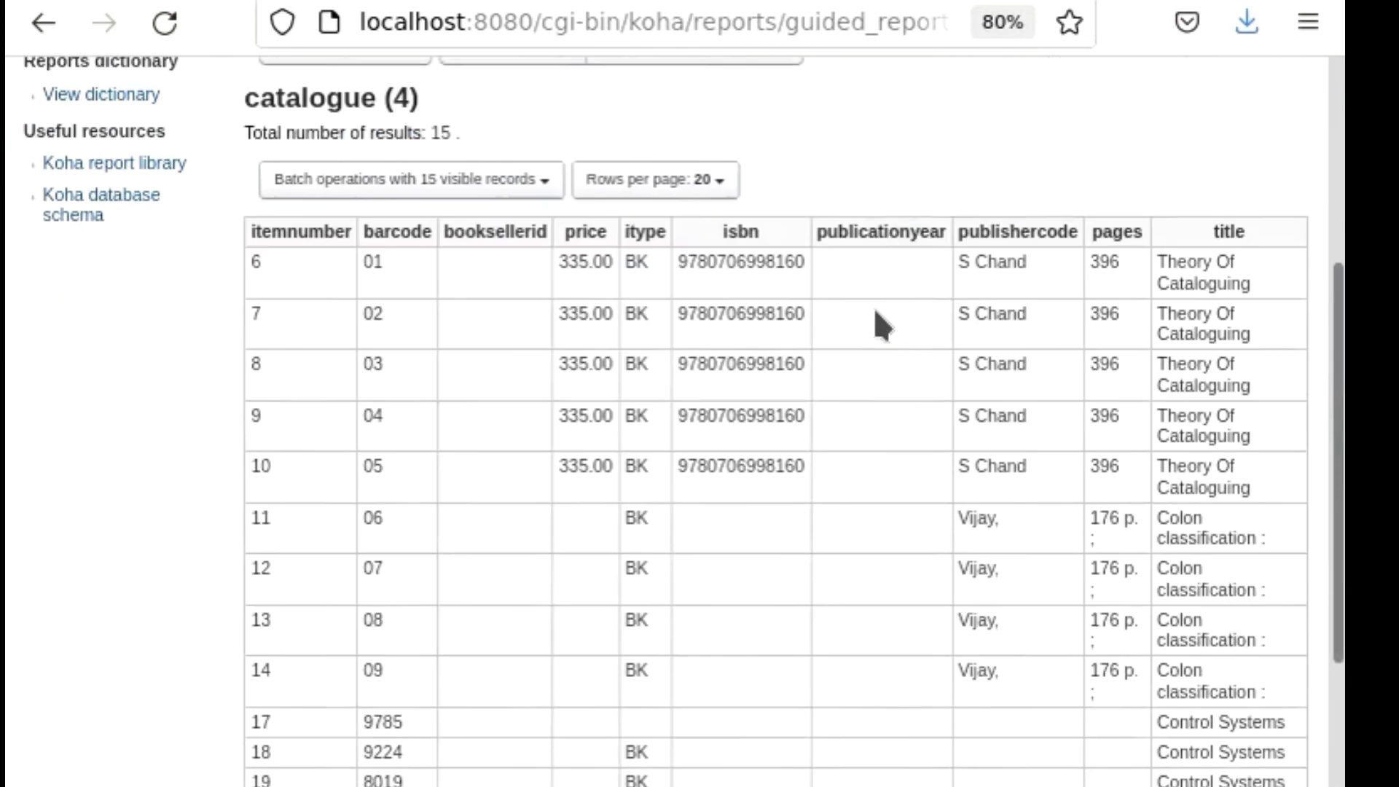
{"action": "scroll", "coordinate": [872, 307], "scroll_direction": "up", "scroll_amount": 3}
{"action": "scroll", "coordinate": [877, 314], "scroll_direction": "up", "scroll_amount": 3}
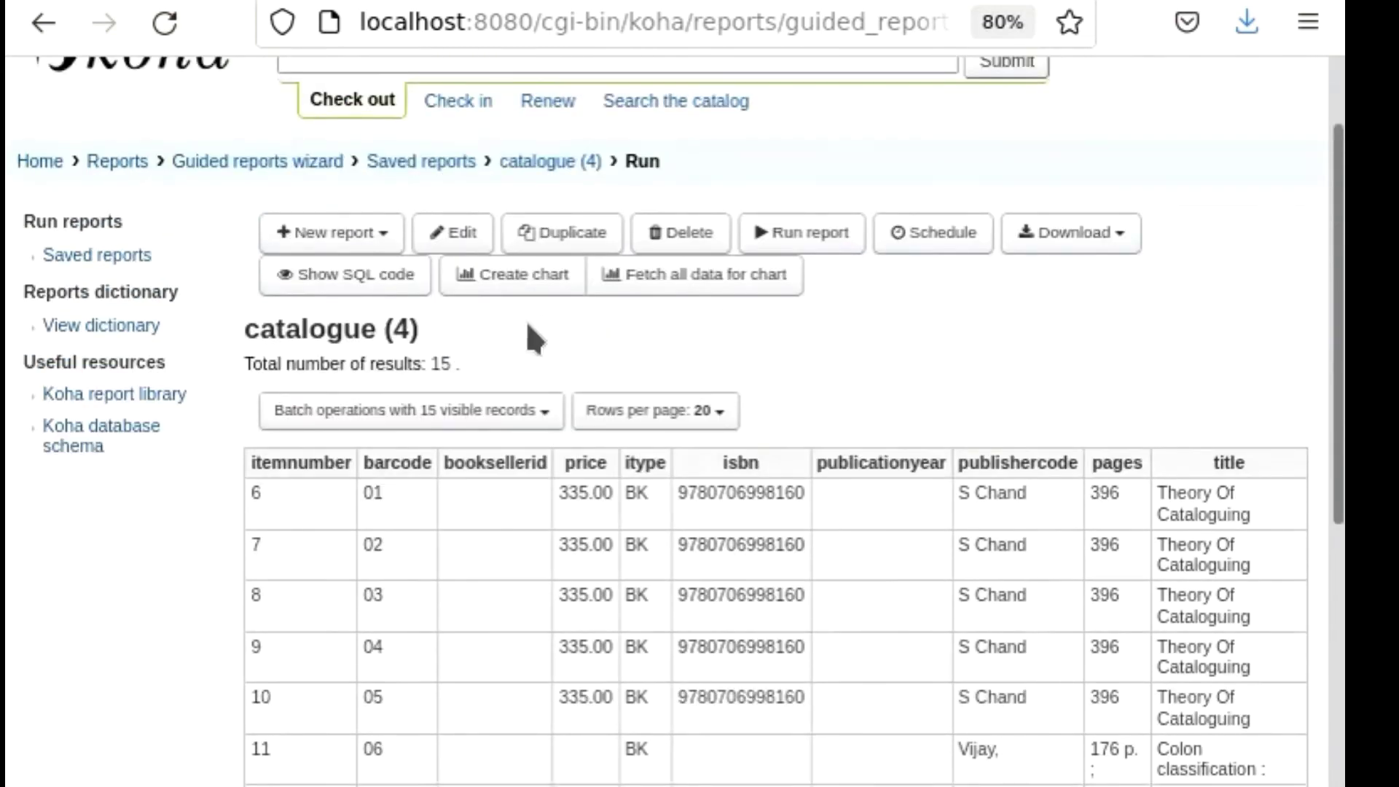
{"action": "scroll", "coordinate": [528, 328], "scroll_direction": "up", "scroll_amount": 2}
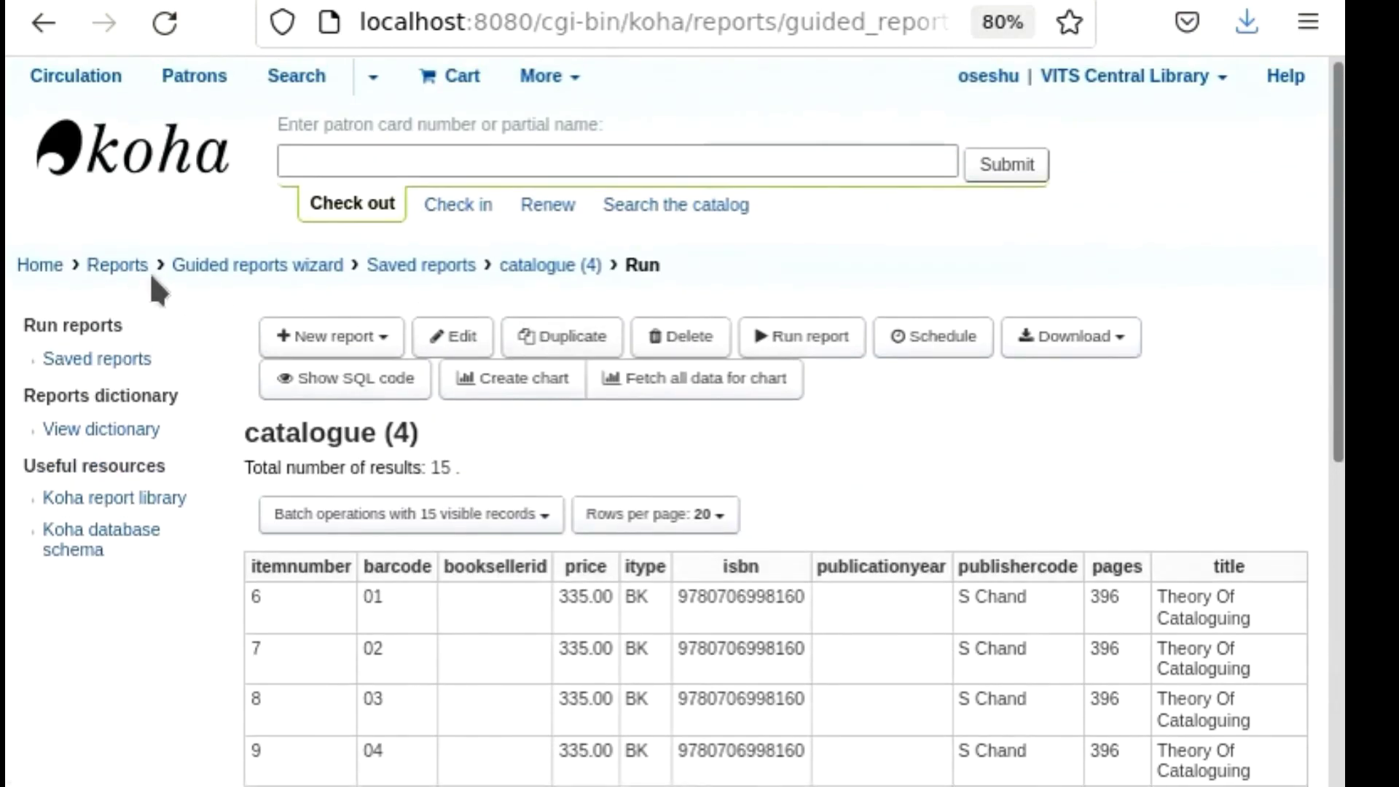
{"action": "left_click", "coordinate": [124, 271]}
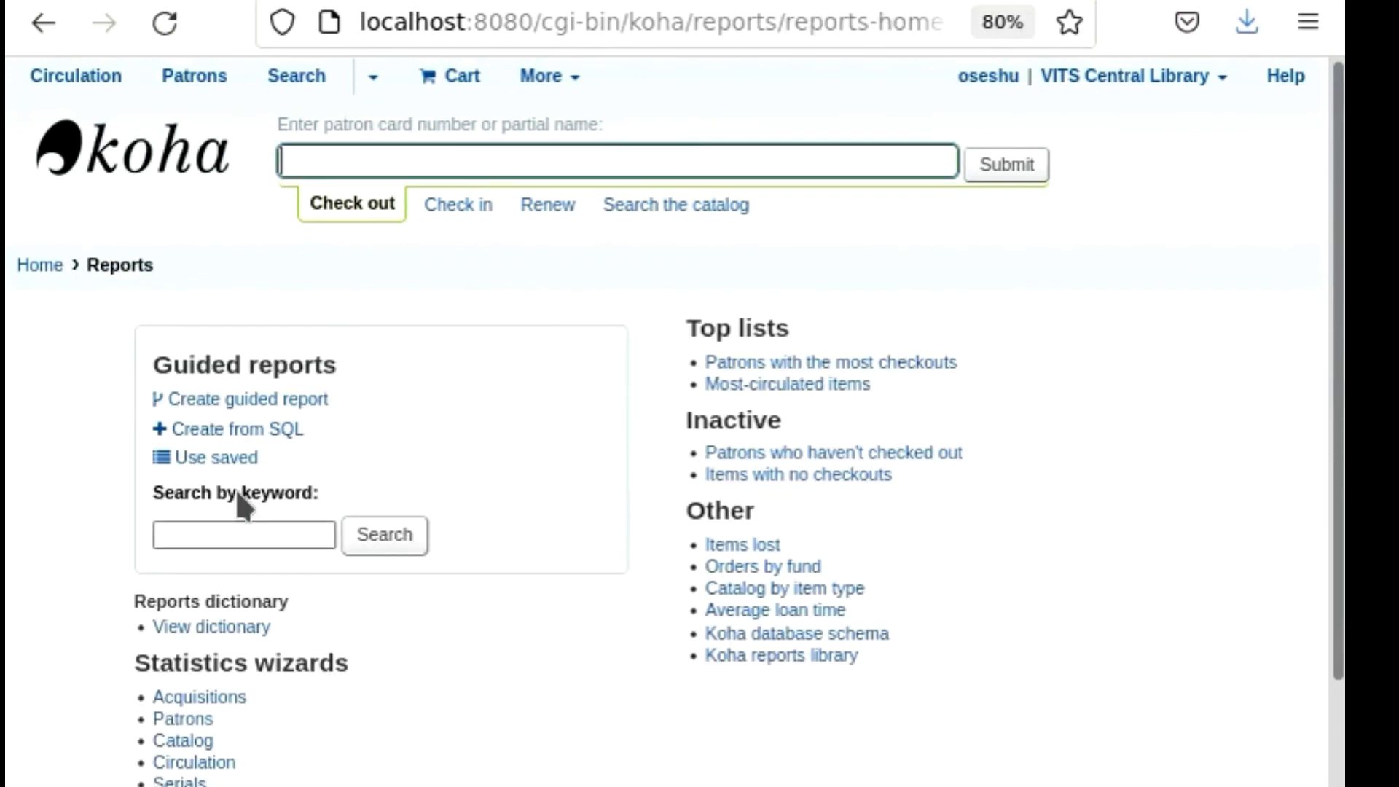
{"action": "left_click", "coordinate": [217, 459]}
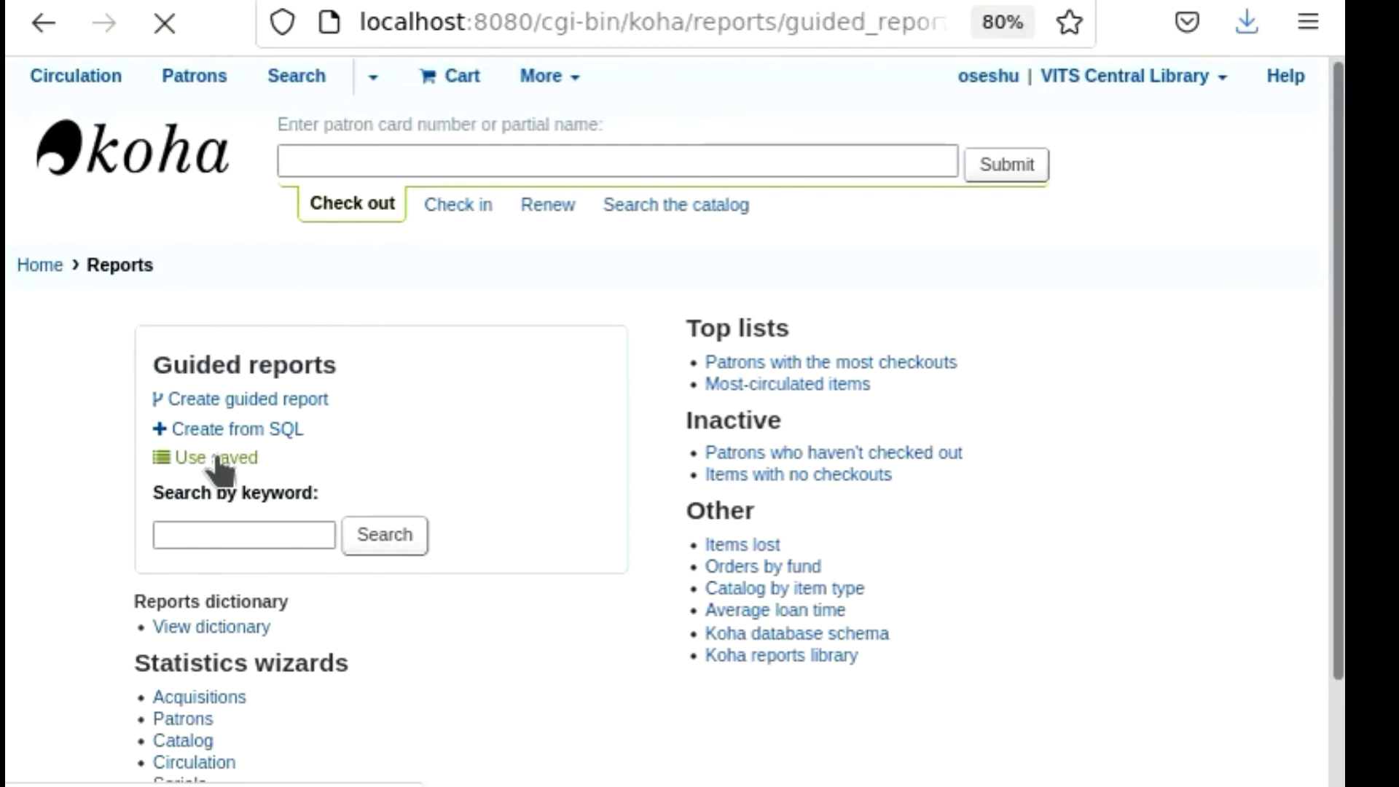
{"action": "scroll", "coordinate": [710, 501], "scroll_direction": "down", "scroll_amount": 2}
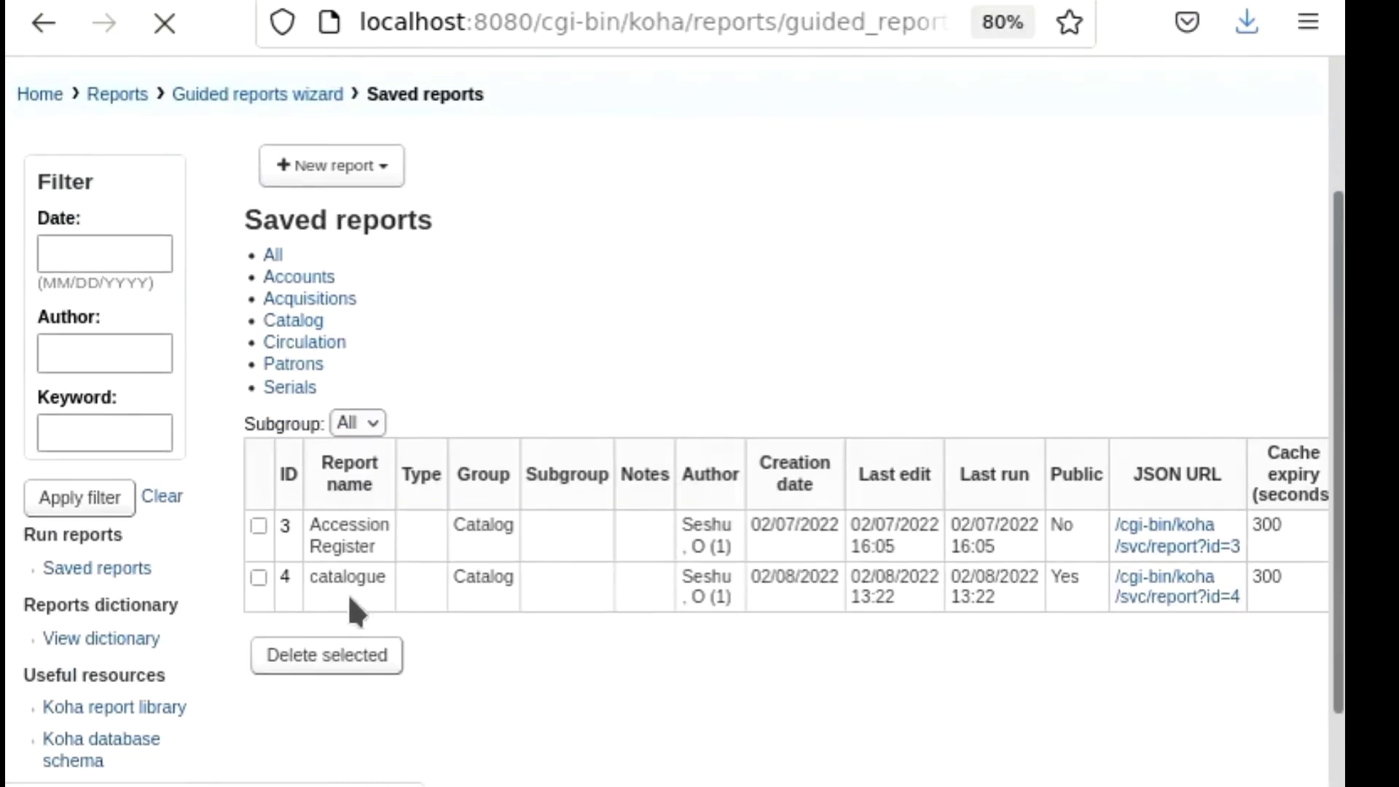